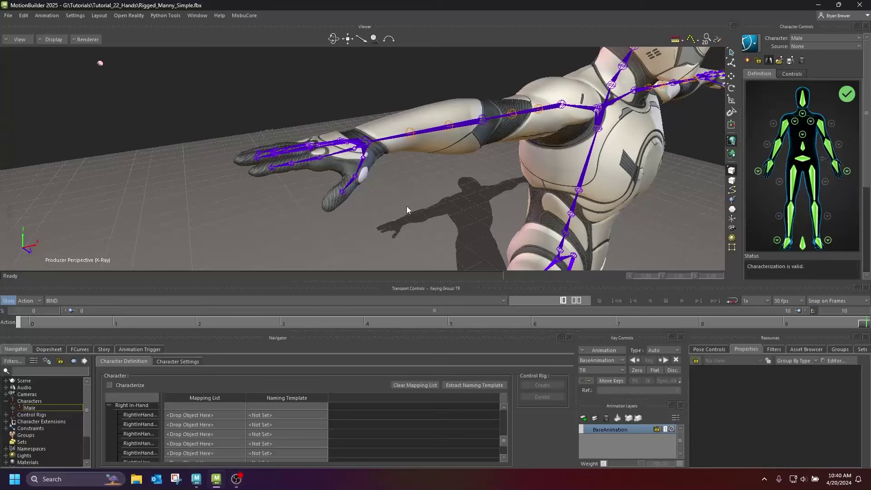
Step: Bring the Maya window with Rigged_Manny_Simple.ma to the front
{"action": "mouse_move", "coordinate": [434, 193]}
{"action": "left_mouse_down", "text": "alt"}
{"action": "mouse_move", "coordinate": [419, 194]}
{"action": "mouse_move", "coordinate": [436, 207]}
{"action": "left_mouse_up", "text": "alt"}
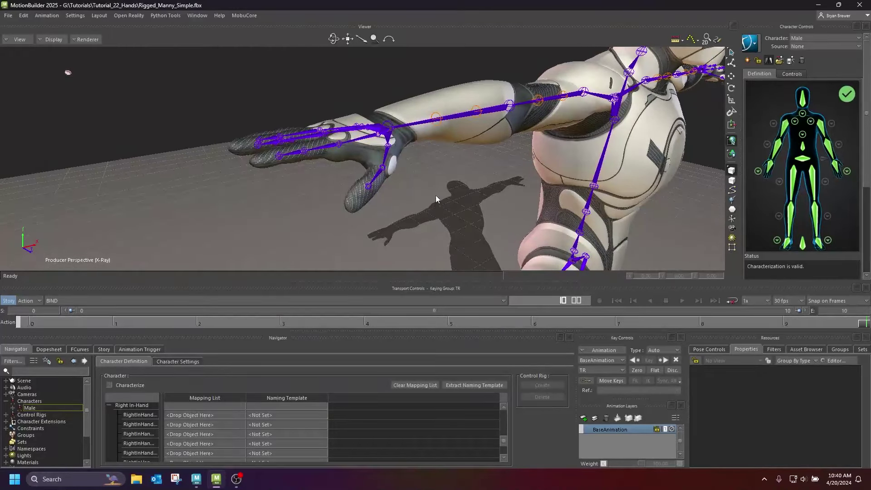
{"action": "mouse_move", "coordinate": [451, 226]}
{"action": "left_mouse_down", "text": "ctrl+shift"}
{"action": "mouse_move", "coordinate": [476, 220]}
{"action": "mouse_move", "coordinate": [459, 221]}
{"action": "left_mouse_up", "text": "ctrl+shift"}
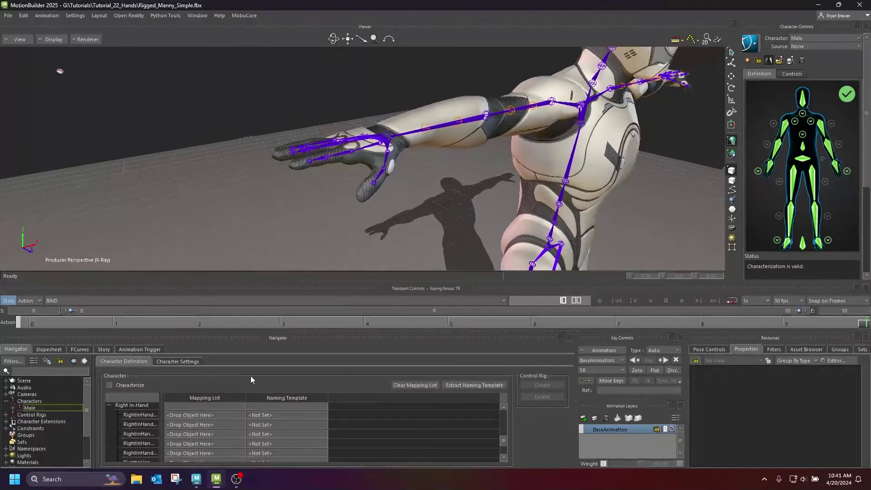
{"action": "mouse_move", "coordinate": [195, 480]}
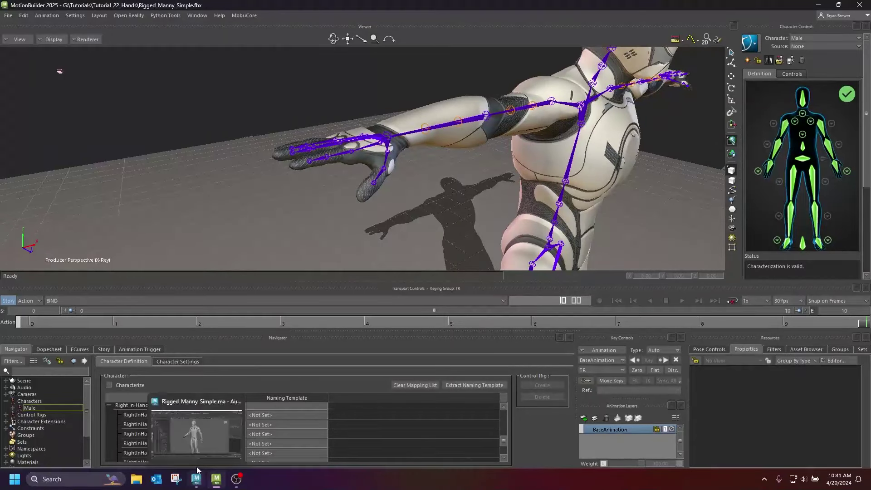
{"action": "left_click", "coordinate": [196, 479]}
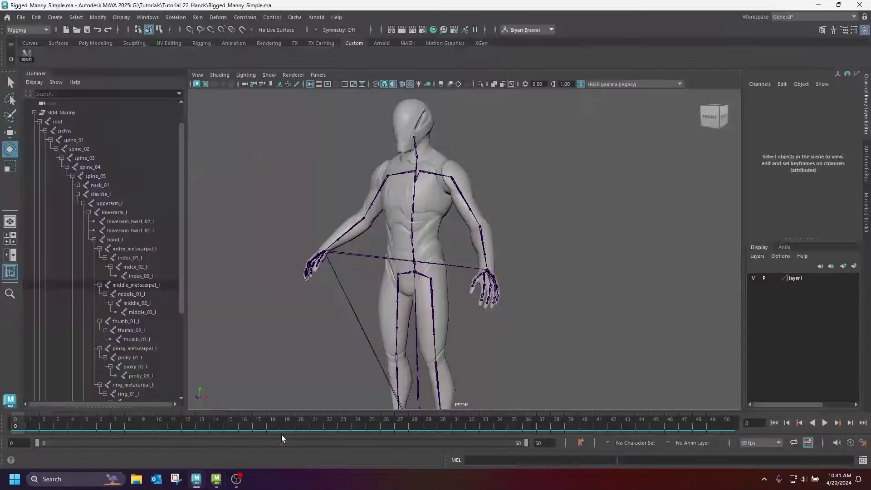
Step: Zoom, pan and orbit the persp view to frame the left hand's finger joints
{"action": "right_click_drag", "start_coordinate": [490, 327], "coordinate": [633, 374], "text": "alt"}
{"action": "middle_click_drag", "start_coordinate": [634, 375], "coordinate": [570, 314], "text": "alt"}
{"action": "right_click_drag", "start_coordinate": [493, 294], "coordinate": [619, 362], "text": "alt"}
{"action": "scroll", "coordinate": [544, 331], "scroll_direction": "up", "scroll_amount": 4}
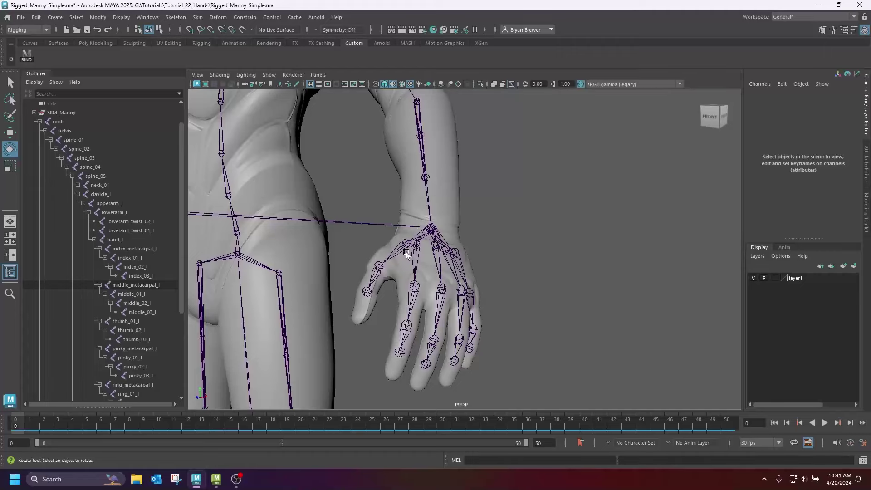
{"action": "right_click_drag", "start_coordinate": [426, 258], "coordinate": [449, 288], "text": "alt"}
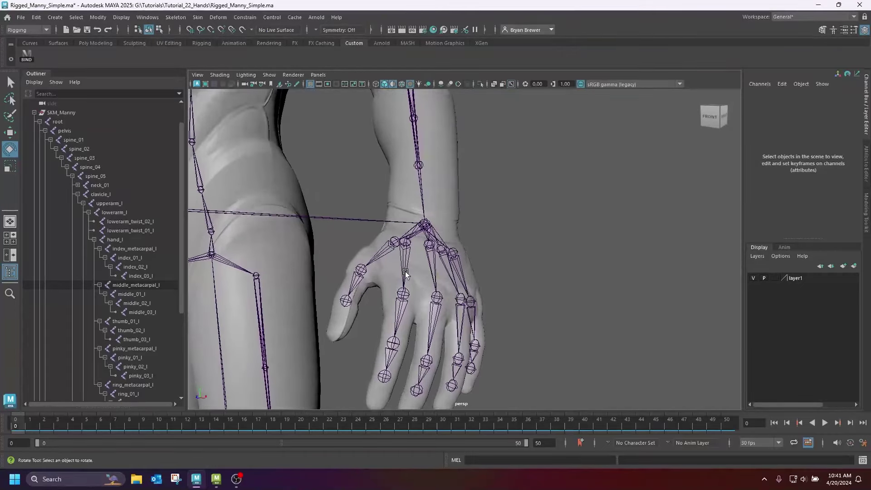
{"action": "middle_click_drag", "start_coordinate": [431, 285], "coordinate": [455, 238], "text": "alt"}
{"action": "left_click_drag", "start_coordinate": [455, 238], "coordinate": [501, 232], "text": "alt"}
{"action": "left_click", "coordinate": [436, 221]}
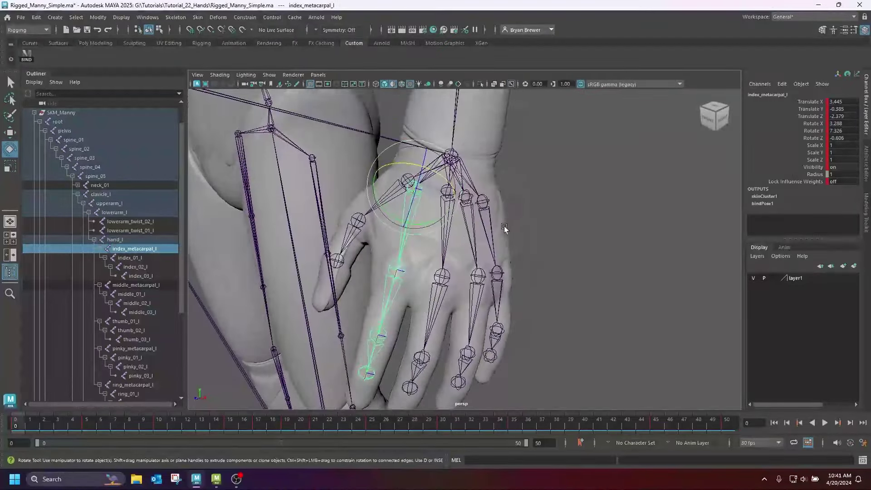
{"action": "left_click_drag", "start_coordinate": [419, 237], "coordinate": [455, 247], "text": "alt"}
{"action": "middle_click_drag", "start_coordinate": [458, 254], "coordinate": [473, 223], "text": "alt"}
{"action": "key", "text": "w"}
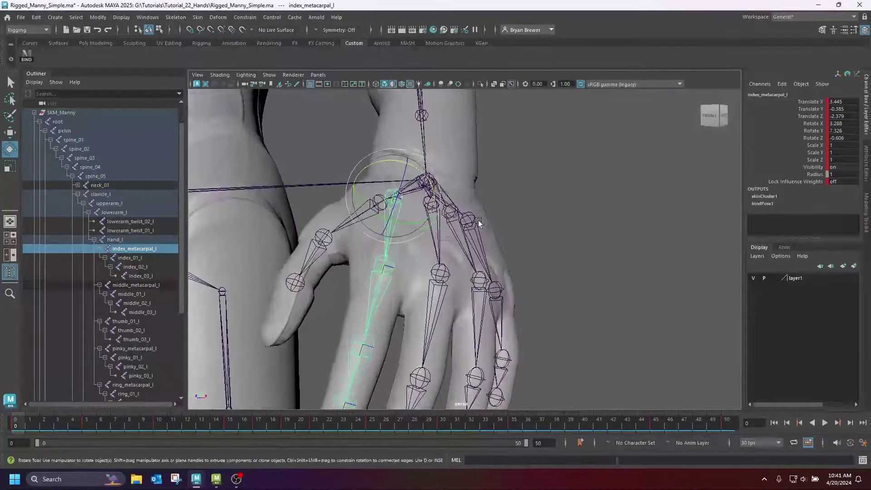
{"action": "right_click_drag", "start_coordinate": [424, 236], "coordinate": [433, 248], "text": "alt"}
{"action": "left_click_drag", "start_coordinate": [433, 249], "coordinate": [497, 188], "text": "alt"}
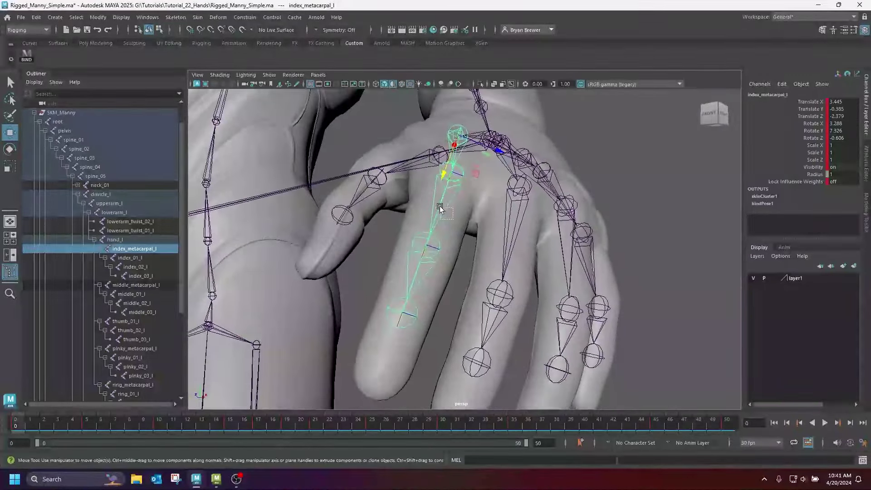
{"action": "key", "text": "Down"}
{"action": "mouse_move", "coordinate": [472, 230]}
{"action": "left_mouse_down", "text": "alt"}
{"action": "mouse_move", "coordinate": [516, 230]}
{"action": "mouse_move", "coordinate": [463, 227]}
{"action": "left_mouse_up", "text": "alt"}
{"action": "left_click_drag", "start_coordinate": [439, 319], "coordinate": [465, 288], "text": "alt"}
{"action": "key", "text": "Down"}
{"action": "key", "text": "Down"}
{"action": "middle_click_drag", "start_coordinate": [515, 281], "coordinate": [465, 294], "text": "alt"}
{"action": "left_click_drag", "start_coordinate": [464, 293], "coordinate": [443, 265], "text": "alt"}
{"action": "left_click_drag", "start_coordinate": [494, 223], "coordinate": [452, 223], "text": "alt"}
{"action": "left_click", "coordinate": [402, 154]}
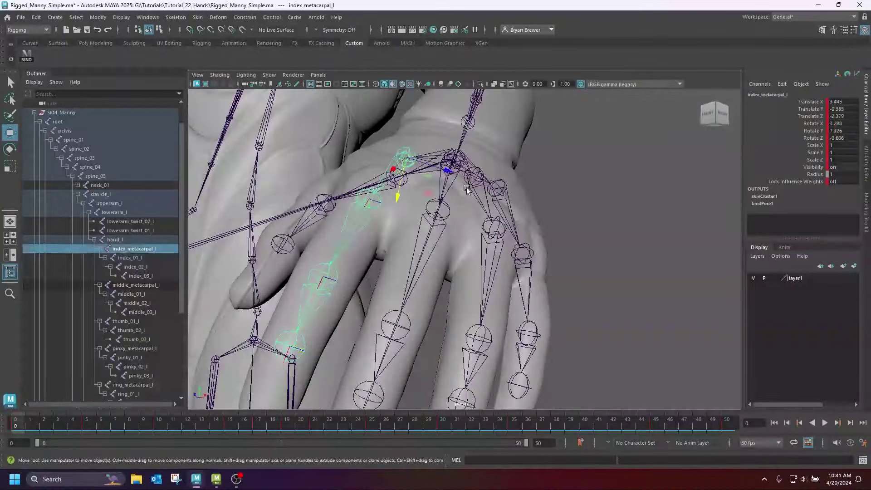
{"action": "left_click_drag", "start_coordinate": [403, 154], "coordinate": [449, 208], "text": "alt"}
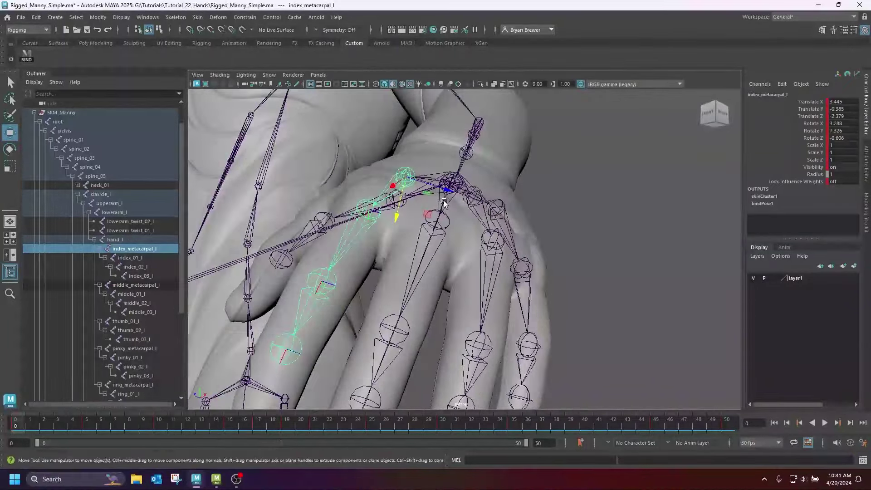
{"action": "left_click", "coordinate": [444, 203]}
{"action": "left_click_drag", "start_coordinate": [470, 221], "coordinate": [466, 214], "text": "alt"}
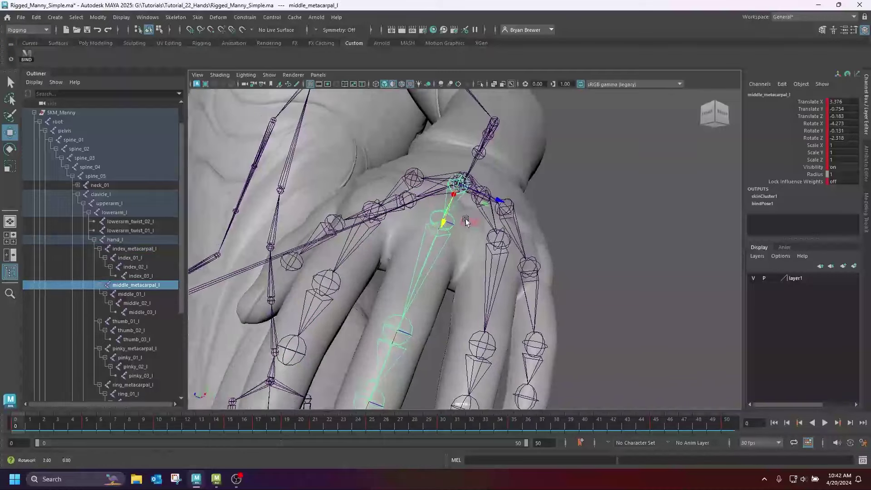
{"action": "left_click", "coordinate": [499, 227]}
{"action": "left_click_drag", "start_coordinate": [534, 208], "coordinate": [497, 210], "text": "alt"}
{"action": "key", "text": "e"}
{"action": "left_click", "coordinate": [434, 193]}
{"action": "left_click_drag", "start_coordinate": [435, 191], "coordinate": [551, 177], "text": "alt"}
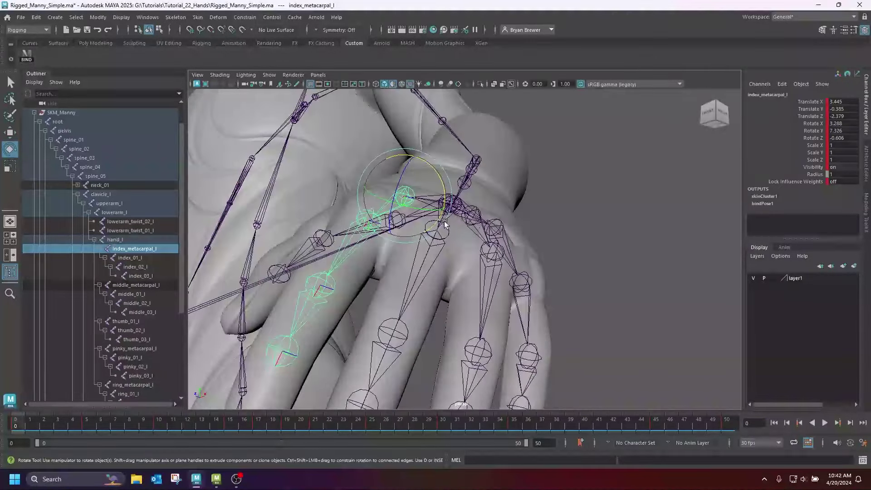
{"action": "left_click", "coordinate": [132, 285]}
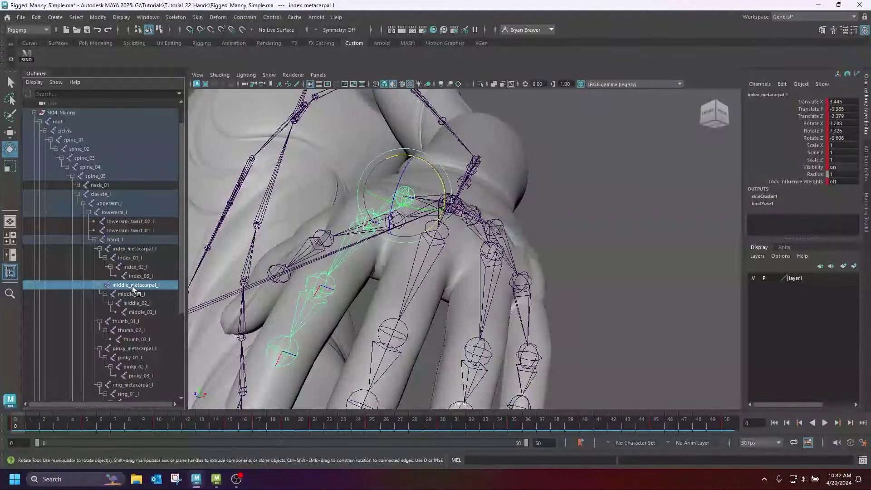
{"action": "left_click", "coordinate": [126, 322]}
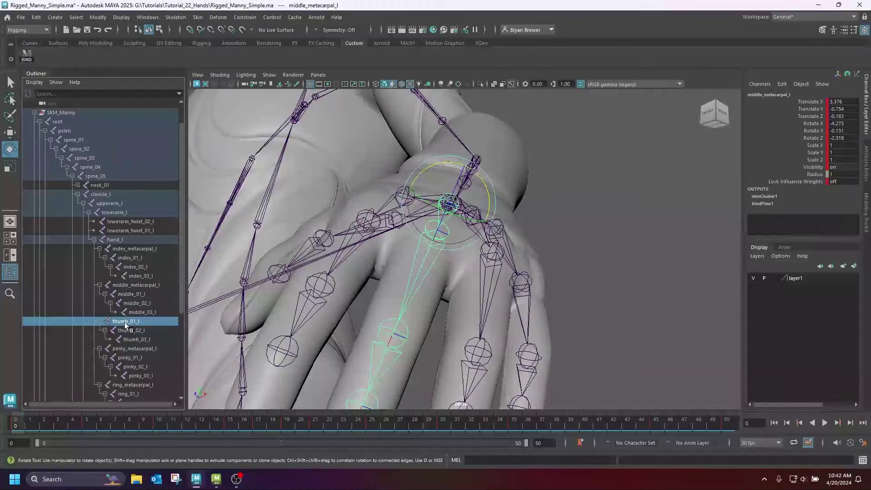
{"action": "left_click", "coordinate": [133, 348]}
{"action": "left_click_drag", "start_coordinate": [471, 274], "coordinate": [441, 266], "text": "alt"}
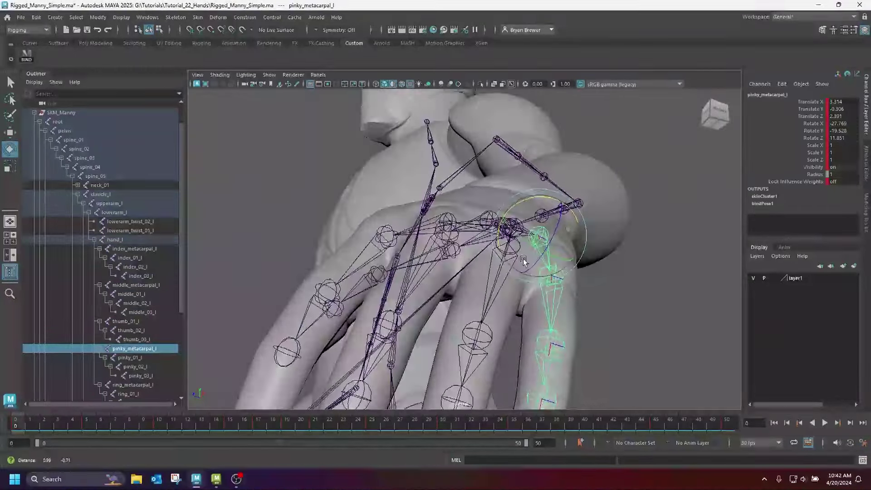
{"action": "left_click", "coordinate": [134, 385]}
{"action": "left_click_drag", "start_coordinate": [535, 254], "coordinate": [528, 277], "text": "alt"}
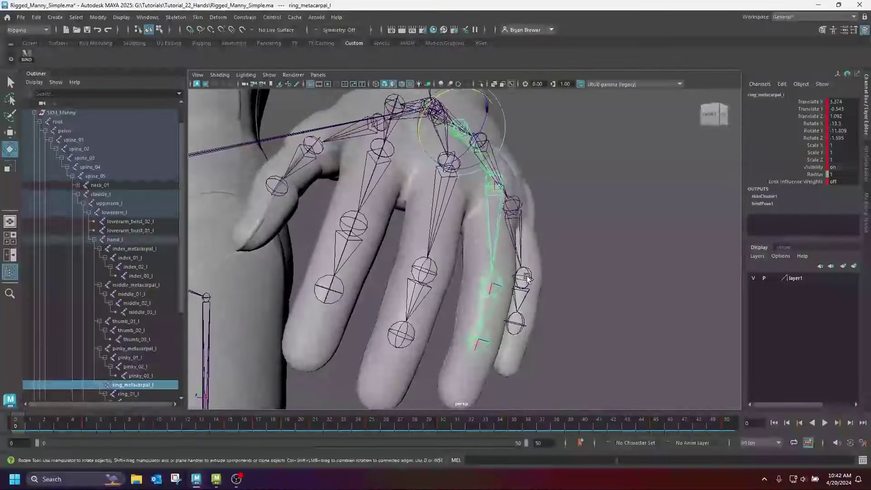
{"action": "left_click", "coordinate": [437, 224]}
{"action": "left_click_drag", "start_coordinate": [454, 257], "coordinate": [472, 262], "text": "alt"}
{"action": "left_click", "coordinate": [428, 288], "text": "shift"}
{"action": "left_click", "coordinate": [395, 341], "text": "shift"}
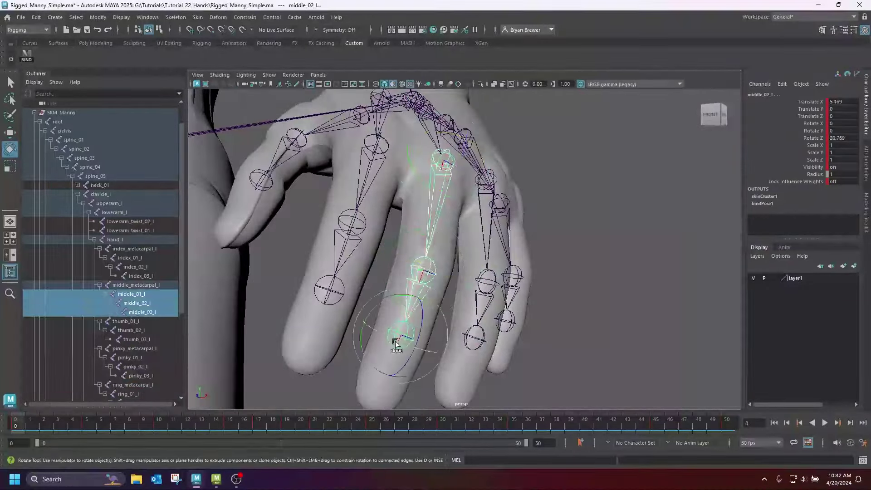
{"action": "left_click_drag", "start_coordinate": [431, 325], "coordinate": [417, 356], "text": "alt"}
{"action": "key", "text": "ctrl+z"}
{"action": "left_click_drag", "start_coordinate": [525, 202], "coordinate": [405, 267], "text": "alt"}
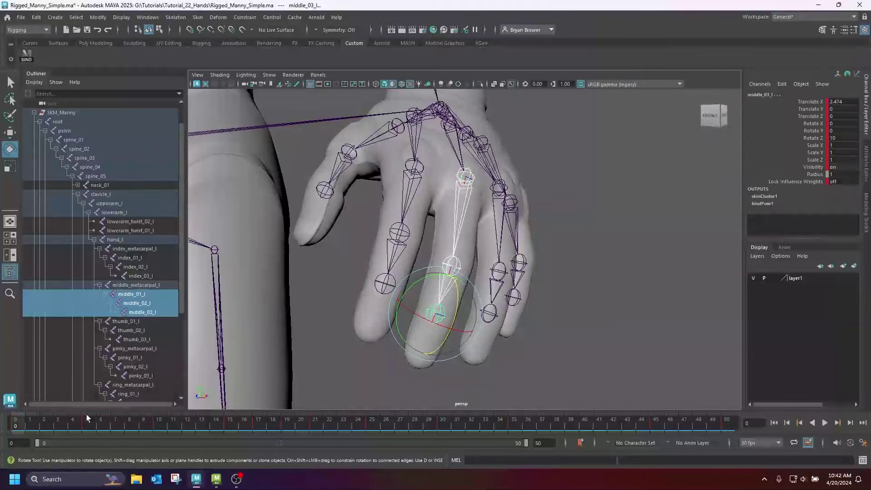
{"action": "left_click_drag", "start_coordinate": [376, 326], "coordinate": [445, 317], "text": "alt"}
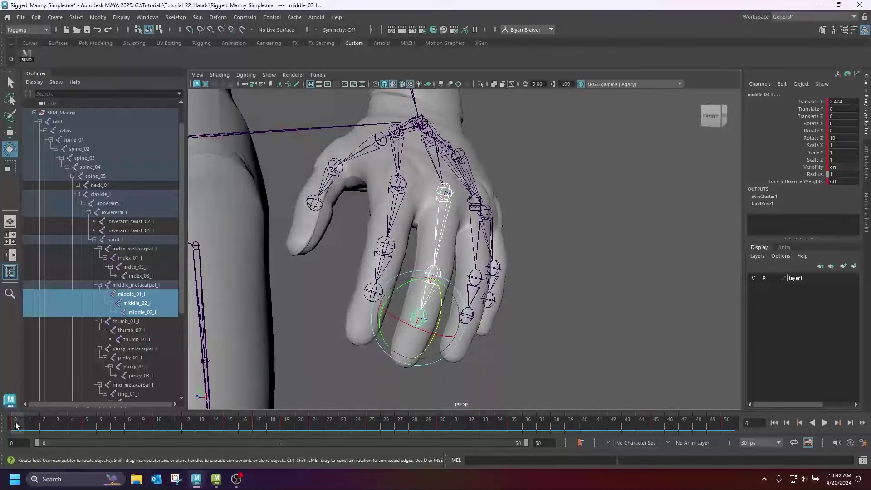
{"action": "left_click_drag", "start_coordinate": [470, 339], "coordinate": [496, 330], "text": "alt"}
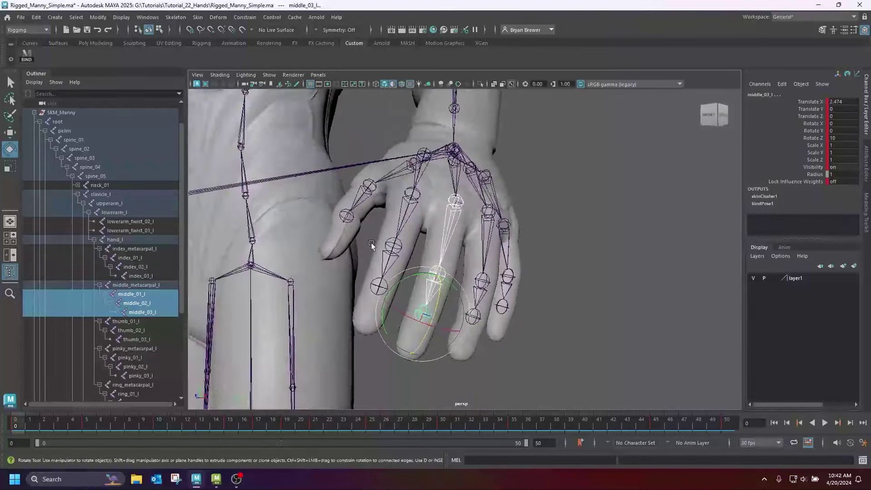
{"action": "left_click", "coordinate": [399, 232]}
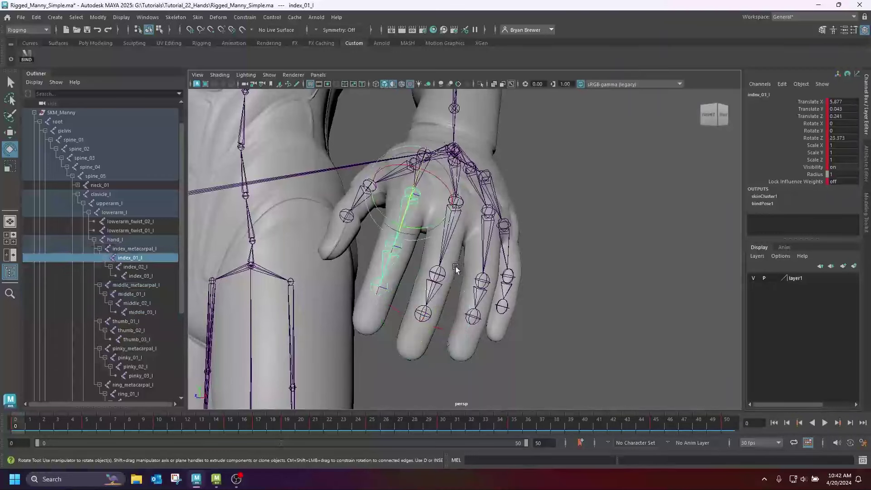
{"action": "left_click", "coordinate": [441, 254], "text": "shift"}
{"action": "left_click", "coordinate": [425, 298], "text": "shift"}
{"action": "left_click", "coordinate": [360, 262], "text": "shift"}
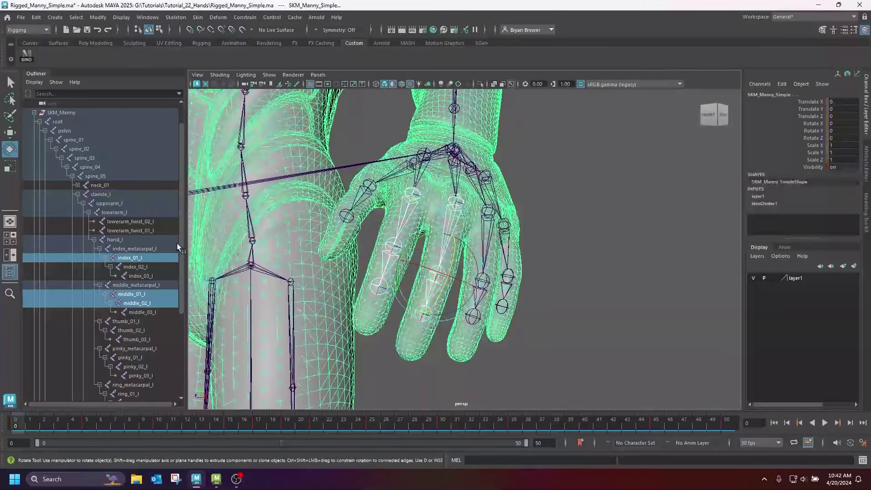
{"action": "left_click", "coordinate": [129, 251]}
{"action": "scroll", "coordinate": [137, 382], "scroll_direction": "down", "scroll_amount": 2}
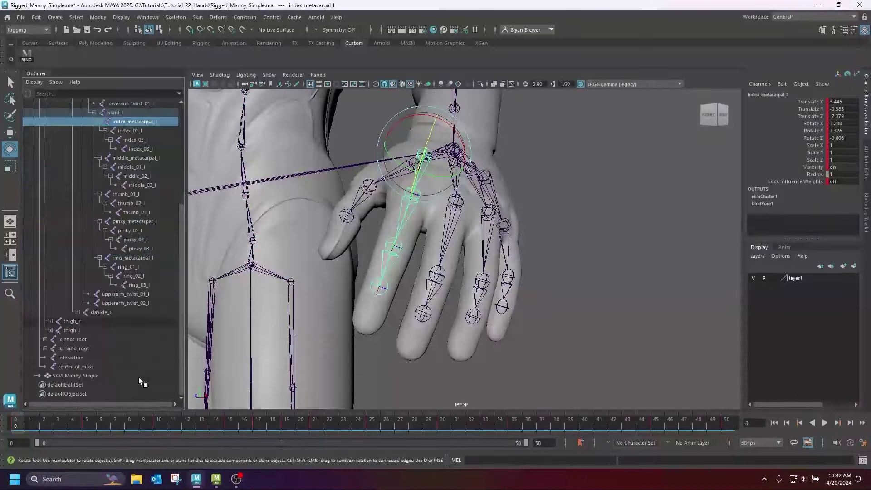
{"action": "left_click", "coordinate": [138, 358], "text": "shift"}
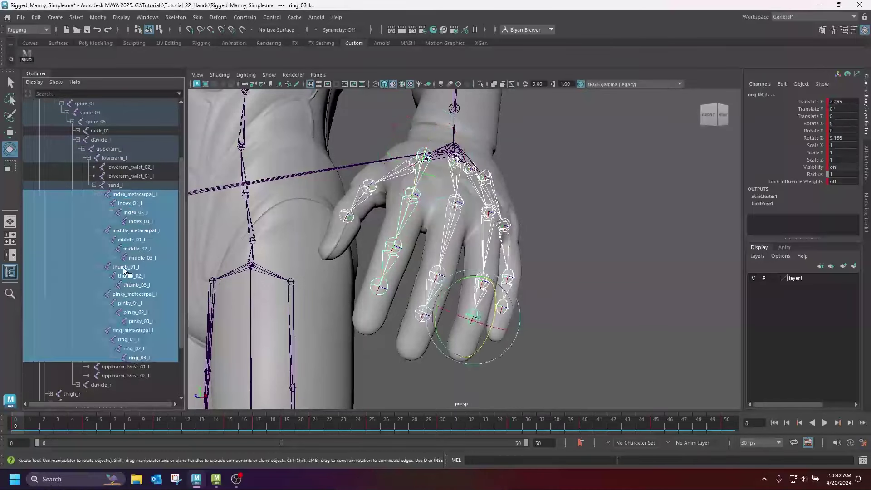
{"action": "left_click", "coordinate": [127, 268], "text": "ctrl"}
{"action": "left_click", "coordinate": [131, 276], "text": "ctrl"}
{"action": "left_click", "coordinate": [132, 285], "text": "ctrl"}
{"action": "left_click", "coordinate": [131, 294], "text": "ctrl"}
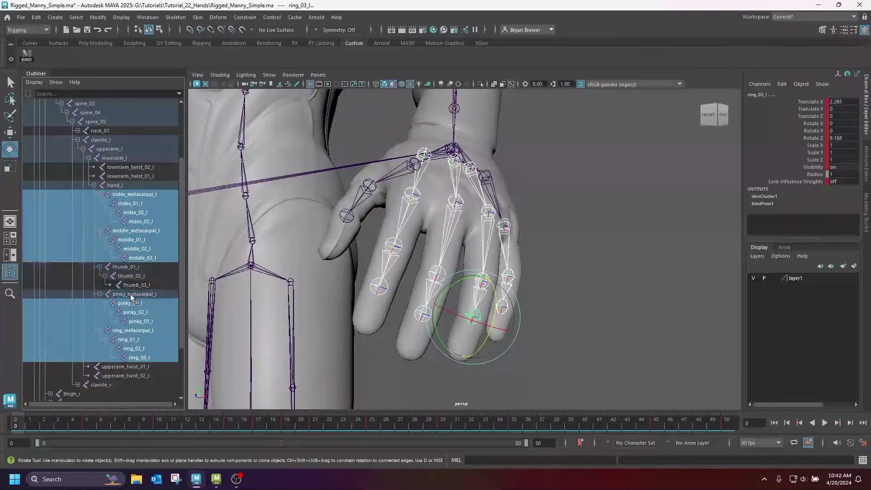
{"action": "left_click", "coordinate": [134, 331], "text": "ctrl"}
{"action": "left_click", "coordinate": [138, 230], "text": "ctrl"}
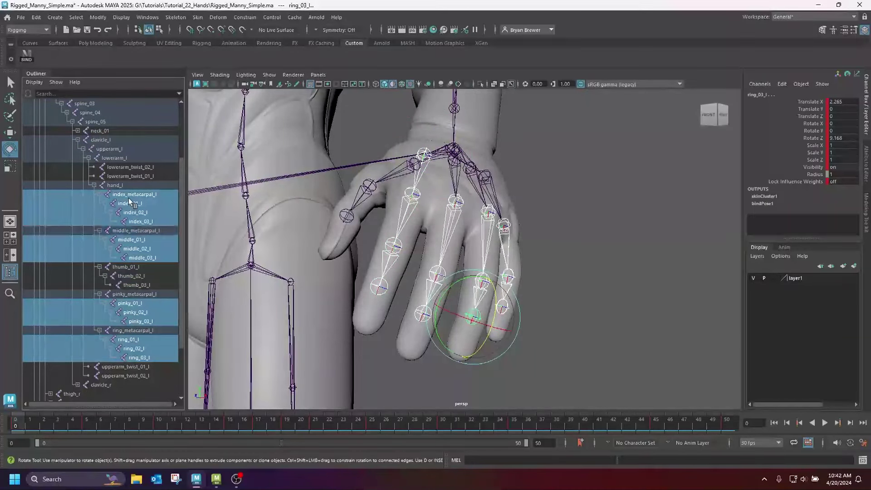
{"action": "left_click", "coordinate": [135, 194], "text": "ctrl"}
{"action": "left_click_drag", "start_coordinate": [460, 255], "coordinate": [510, 270], "text": "alt"}
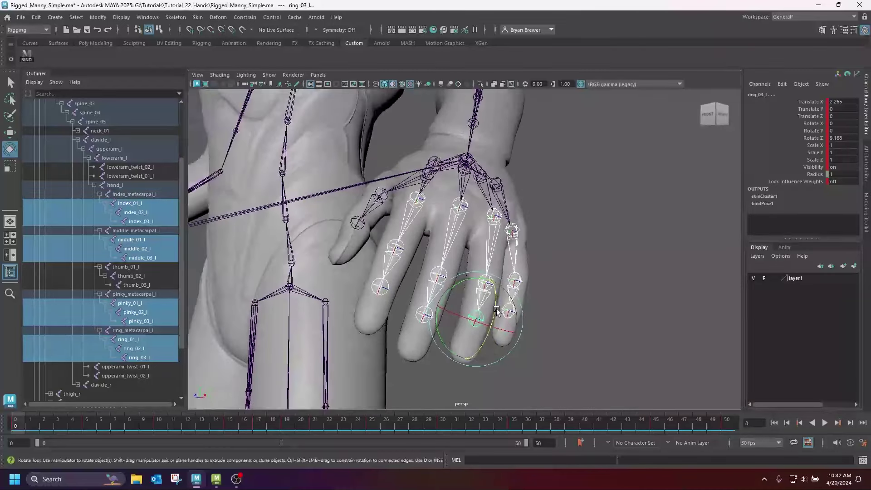
{"action": "left_click_drag", "start_coordinate": [493, 306], "coordinate": [476, 359]}
{"action": "key", "text": "ctrl+z"}
{"action": "left_click_drag", "start_coordinate": [598, 305], "coordinate": [521, 331], "text": "alt"}
{"action": "left_click", "coordinate": [243, 381]}
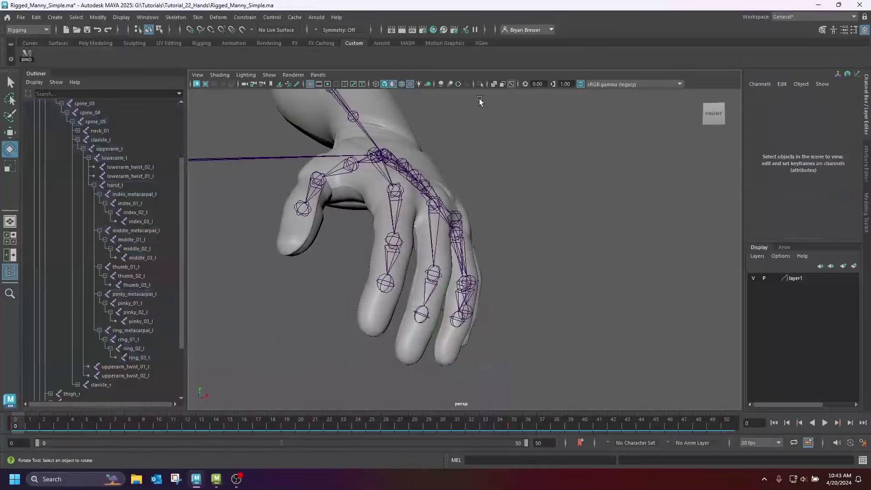
{"action": "left_click", "coordinate": [511, 85]}
{"action": "left_click_drag", "start_coordinate": [382, 271], "coordinate": [427, 272], "text": "alt"}
{"action": "left_click_drag", "start_coordinate": [145, 359], "coordinate": [144, 203]}
{"action": "left_click_drag", "start_coordinate": [238, 271], "coordinate": [365, 334], "text": "alt"}
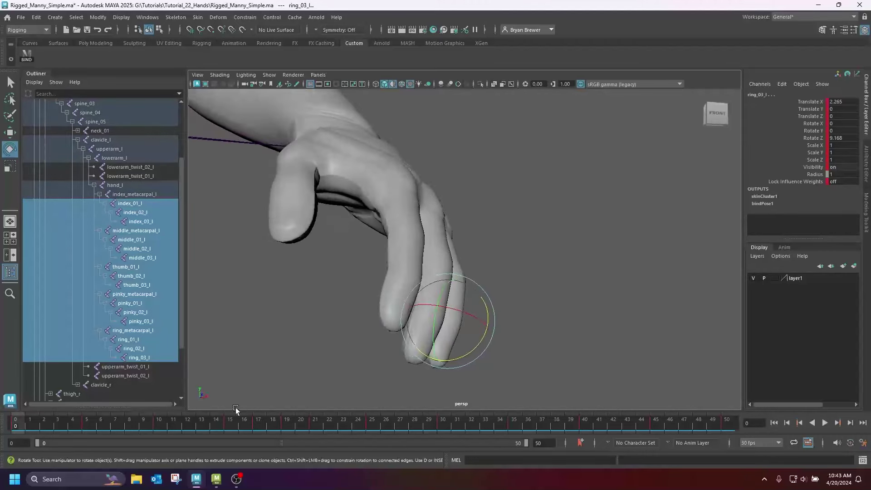
{"action": "left_click_drag", "start_coordinate": [29, 430], "coordinate": [88, 426]}
{"action": "left_click_drag", "start_coordinate": [273, 337], "coordinate": [368, 357], "text": "alt"}
{"action": "middle_click_drag", "start_coordinate": [442, 272], "coordinate": [475, 355], "text": "alt"}
{"action": "right_click_drag", "start_coordinate": [472, 352], "coordinate": [372, 313], "text": "alt"}
{"action": "middle_click_drag", "start_coordinate": [414, 304], "coordinate": [413, 312], "text": "alt"}
{"action": "left_click_drag", "start_coordinate": [426, 311], "coordinate": [407, 299], "text": "alt"}
{"action": "right_click_drag", "start_coordinate": [407, 320], "coordinate": [455, 343], "text": "alt"}
{"action": "middle_click_drag", "start_coordinate": [456, 343], "coordinate": [457, 343], "text": "alt"}
{"action": "left_click_drag", "start_coordinate": [457, 343], "coordinate": [506, 341], "text": "alt"}
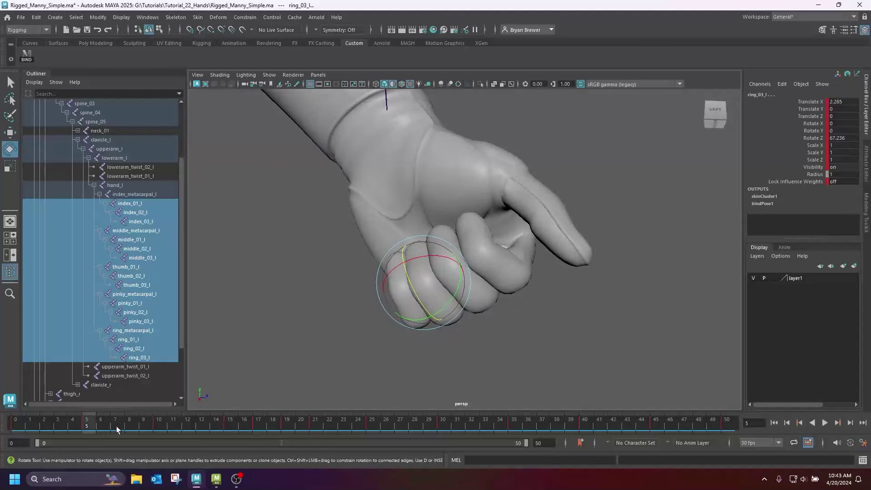
{"action": "mouse_move", "coordinate": [87, 428]}
{"action": "left_mouse_down"}
{"action": "mouse_move", "coordinate": [16, 428]}
{"action": "mouse_move", "coordinate": [90, 435]}
{"action": "left_mouse_up"}
{"action": "left_click_drag", "start_coordinate": [220, 381], "coordinate": [507, 290], "text": "alt"}
{"action": "left_click_drag", "start_coordinate": [454, 282], "coordinate": [475, 284], "text": "alt"}
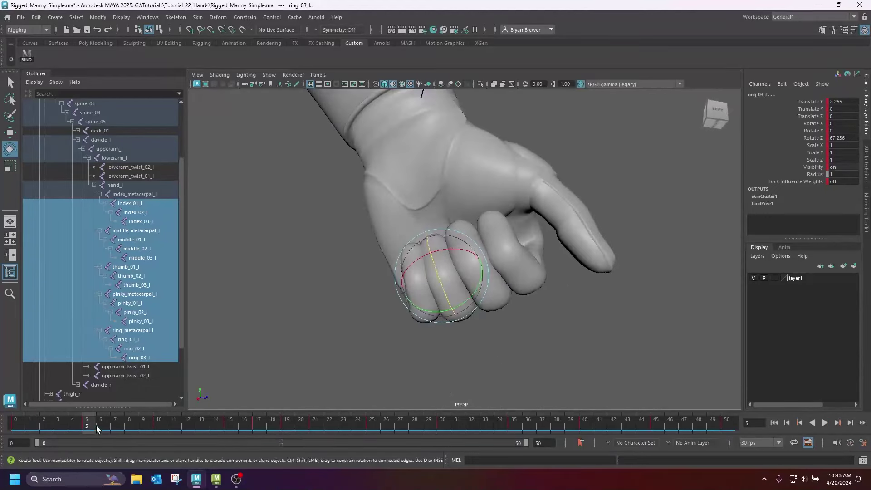
{"action": "left_click_drag", "start_coordinate": [399, 320], "coordinate": [381, 325], "text": "alt"}
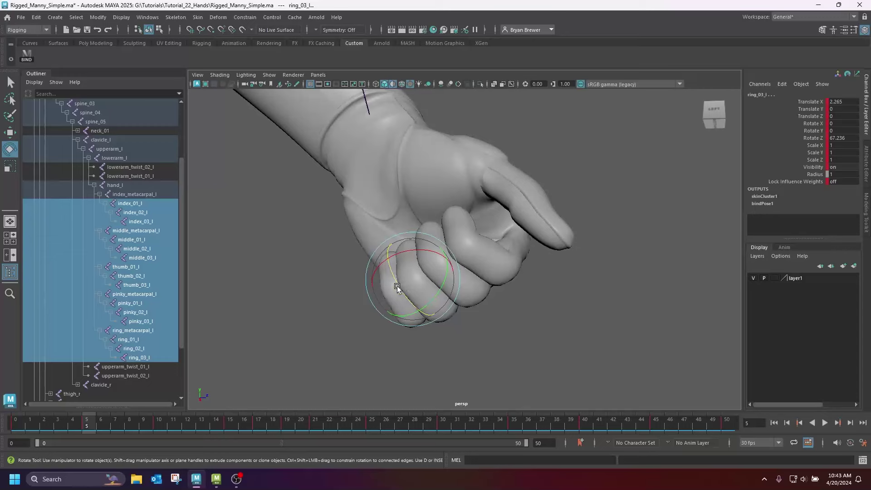
{"action": "left_click_drag", "start_coordinate": [397, 287], "coordinate": [413, 311]}
Step: Undo the last rotation and select only the index, middle, ring and pinky finger joints, excluding metacarpals and thumb
{"action": "key", "text": "ctrl+z"}
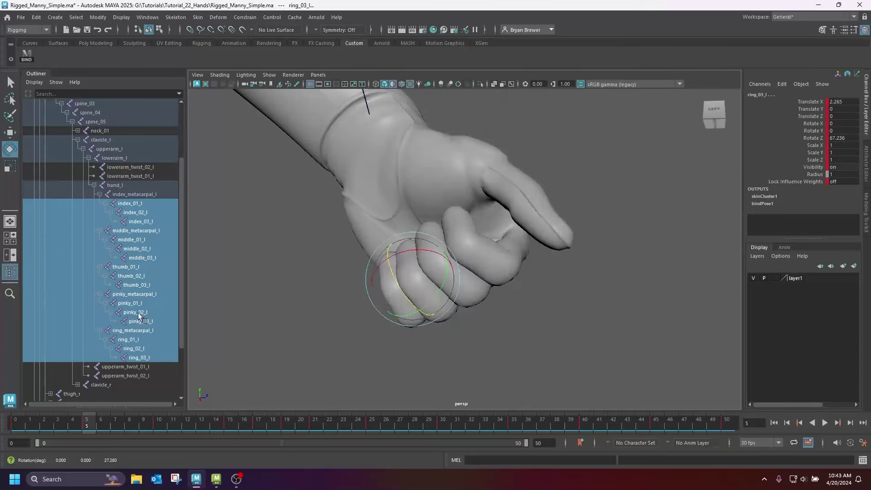
{"action": "left_click", "coordinate": [133, 204]}
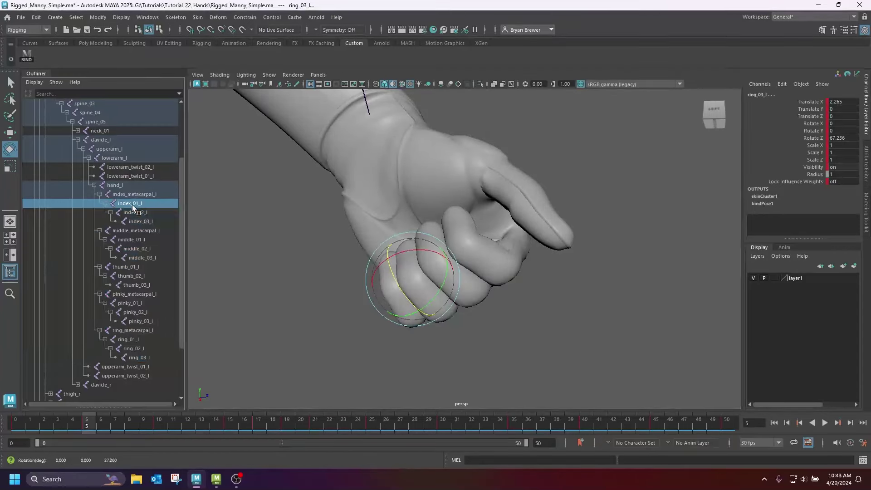
{"action": "left_click", "coordinate": [138, 357], "text": "shift"}
{"action": "left_click", "coordinate": [134, 330], "text": "ctrl"}
{"action": "left_click", "coordinate": [135, 294], "text": "ctrl"}
{"action": "left_click", "coordinate": [127, 268], "text": "ctrl"}
{"action": "left_click", "coordinate": [127, 276], "text": "ctrl"}
{"action": "left_click", "coordinate": [133, 285], "text": "ctrl"}
{"action": "left_click", "coordinate": [138, 231], "text": "ctrl"}
Step: Rotate the selected fingers open into a flat hand and scrub back to frame 3 to check the curl
{"action": "left_click_drag", "start_coordinate": [398, 293], "coordinate": [377, 321]}
{"action": "left_click_drag", "start_coordinate": [97, 434], "coordinate": [155, 437]}
{"action": "left_click_drag", "start_coordinate": [224, 392], "coordinate": [328, 285], "text": "alt"}
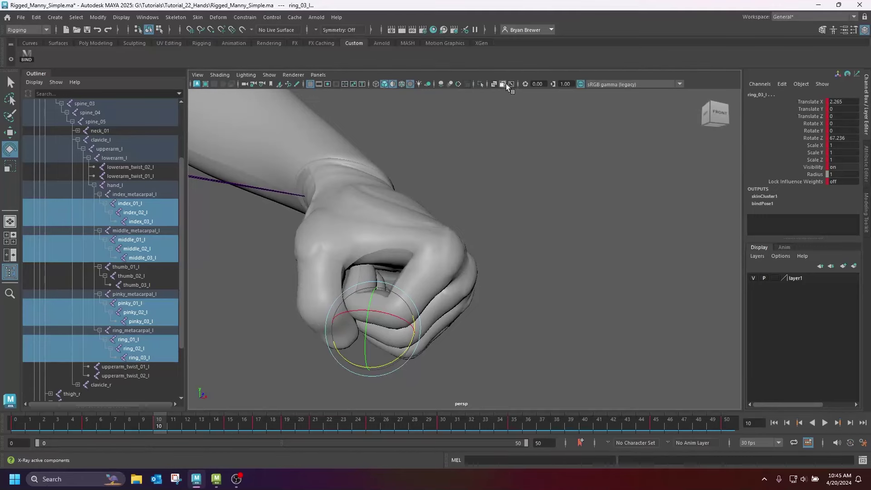
Step: With X-Ray Joints on, rotate thumb_01_l inward across the fist
{"action": "left_click", "coordinate": [511, 84]}
{"action": "left_click", "coordinate": [320, 278]}
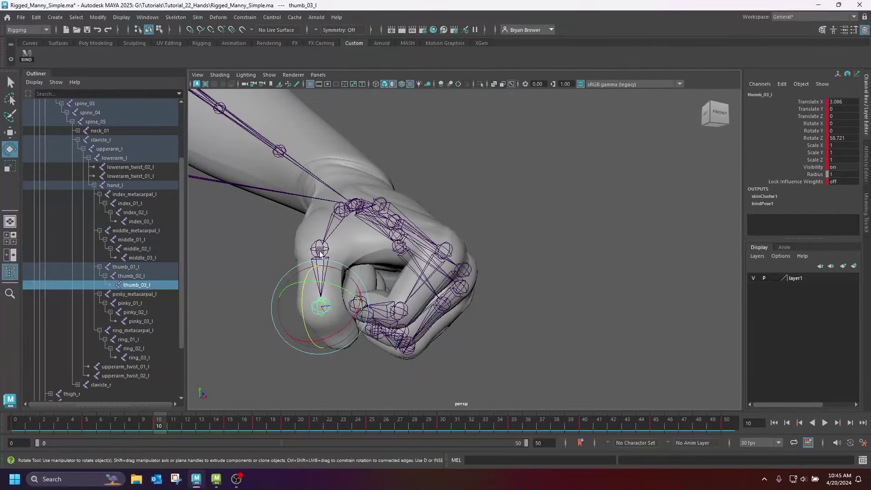
{"action": "left_click", "coordinate": [340, 213]}
{"action": "left_click_drag", "start_coordinate": [357, 220], "coordinate": [383, 217], "text": "alt"}
{"action": "left_click_drag", "start_coordinate": [359, 186], "coordinate": [271, 300]}
Step: Play back and scrub the thumb animation, then turn X-Ray Joints off
{"action": "key", "text": "alt+v"}
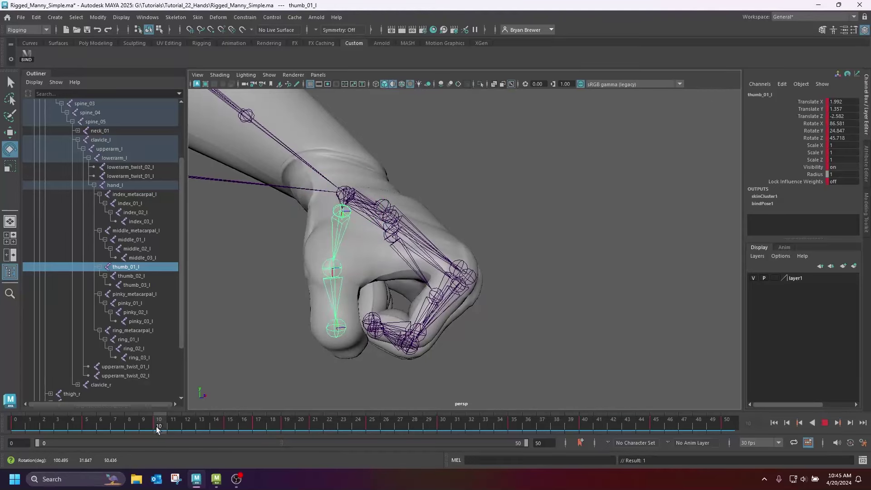
{"action": "left_click_drag", "start_coordinate": [507, 313], "coordinate": [470, 311], "text": "alt"}
{"action": "key", "text": "alt+v"}
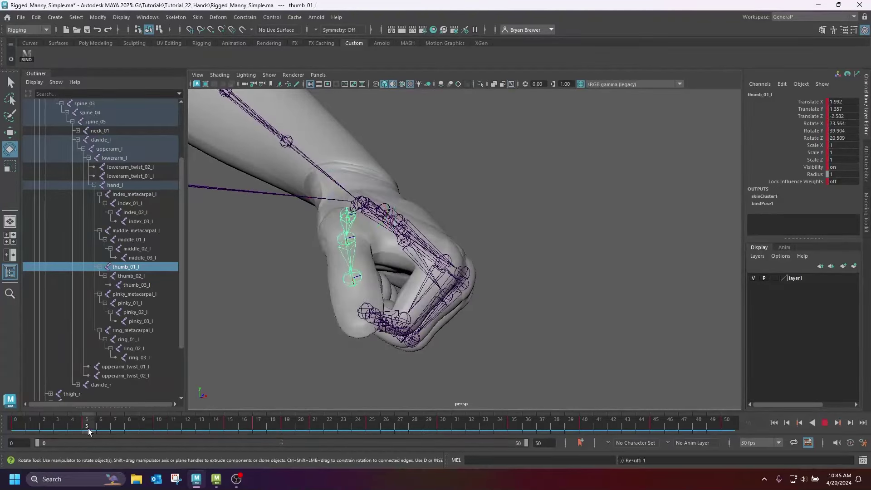
{"action": "left_click_drag", "start_coordinate": [165, 432], "coordinate": [81, 441]}
{"action": "left_click_drag", "start_coordinate": [300, 254], "coordinate": [370, 265], "text": "alt"}
{"action": "right_click_drag", "start_coordinate": [370, 264], "coordinate": [371, 311], "text": "alt"}
{"action": "left_click_drag", "start_coordinate": [371, 311], "coordinate": [368, 313], "text": "alt"}
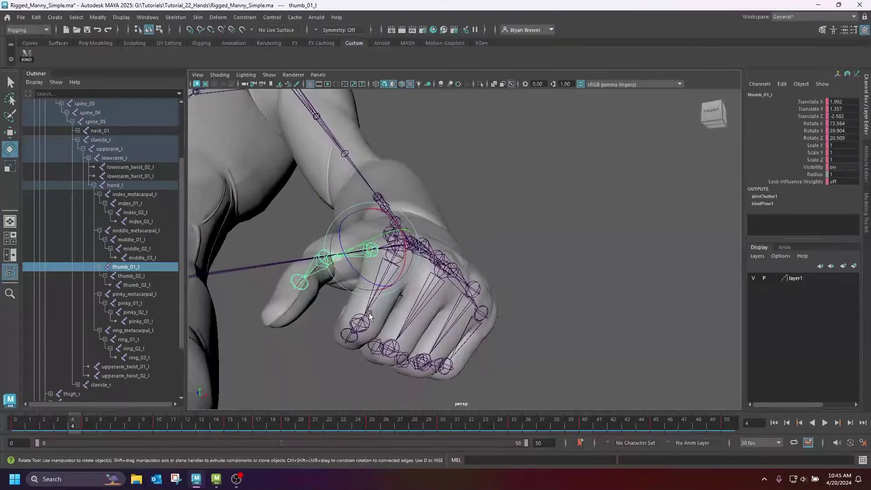
{"action": "left_click", "coordinate": [511, 85]}
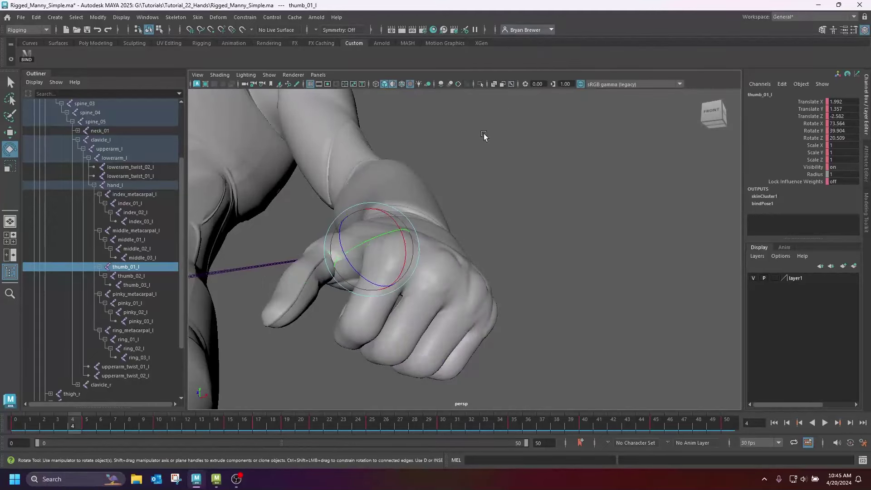
{"action": "left_click_drag", "start_coordinate": [84, 426], "coordinate": [85, 427]}
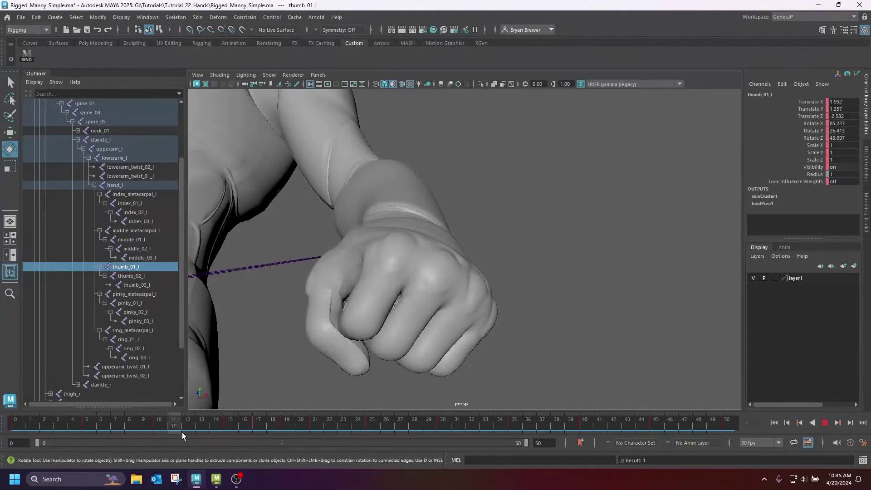
{"action": "key", "text": "alt+v"}
Step: Orbit around the fist to inspect the thumb from several angles, then frame the whole left arm
{"action": "left_click_drag", "start_coordinate": [440, 304], "coordinate": [461, 341], "text": "alt"}
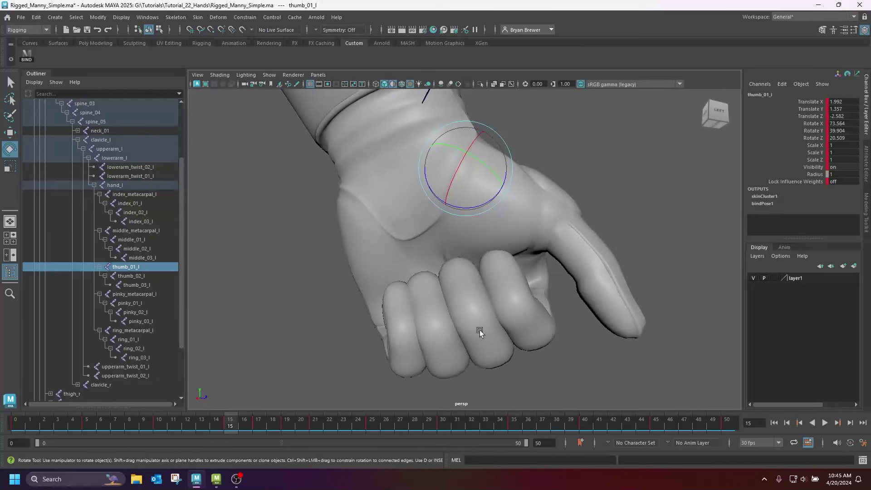
{"action": "left_click_drag", "start_coordinate": [482, 326], "coordinate": [349, 288], "text": "alt"}
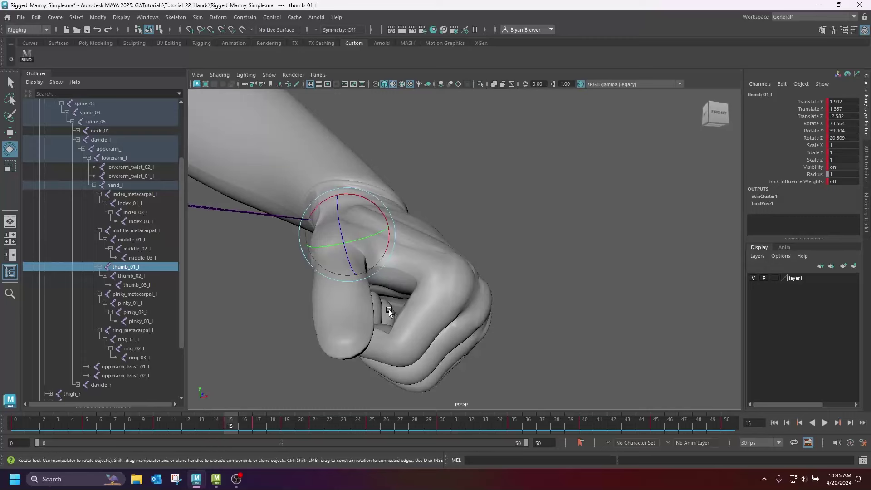
{"action": "mouse_move", "coordinate": [389, 310]}
{"action": "left_mouse_down", "text": "alt"}
{"action": "mouse_move", "coordinate": [359, 294]}
{"action": "mouse_move", "coordinate": [374, 300]}
{"action": "left_mouse_up", "text": "alt"}
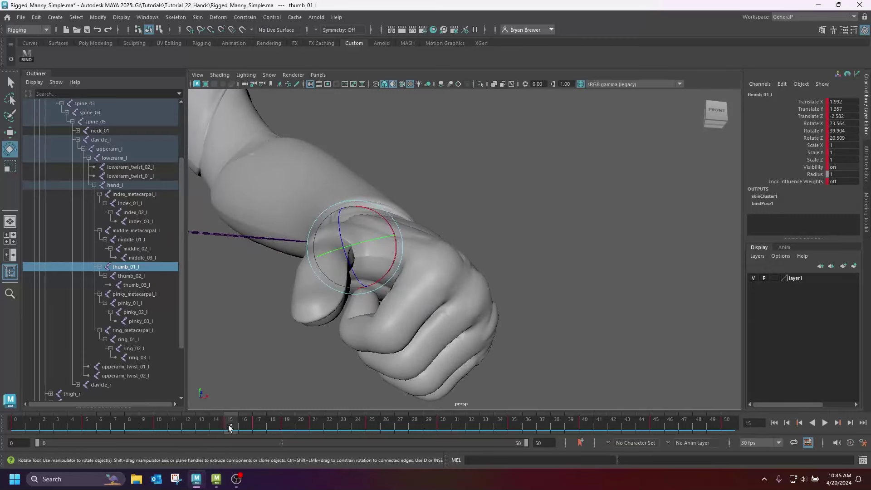
{"action": "mouse_move", "coordinate": [422, 372]}
{"action": "left_mouse_down", "text": "alt"}
{"action": "mouse_move", "coordinate": [426, 347]}
{"action": "mouse_move", "coordinate": [484, 342]}
{"action": "mouse_move", "coordinate": [522, 352]}
{"action": "mouse_move", "coordinate": [475, 352]}
{"action": "mouse_move", "coordinate": [418, 373]}
{"action": "left_mouse_up", "text": "alt"}
{"action": "right_click_drag", "start_coordinate": [418, 373], "coordinate": [342, 274], "text": "alt"}
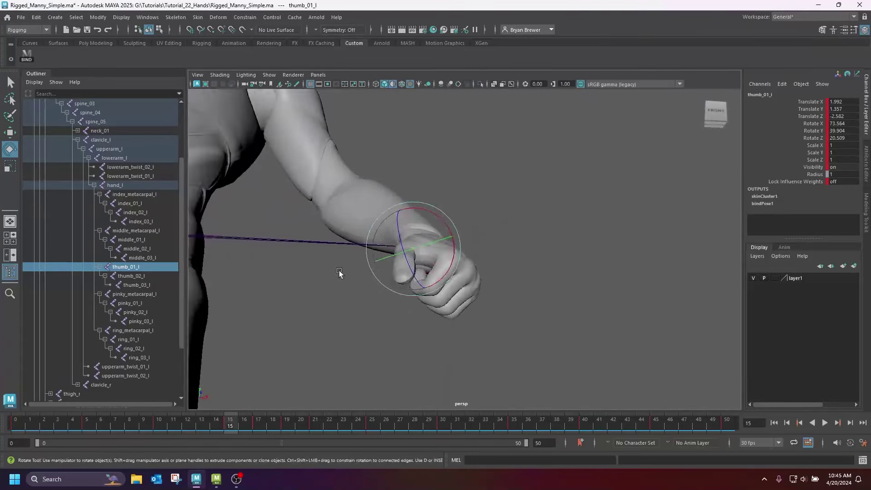
{"action": "middle_click_drag", "start_coordinate": [400, 173], "coordinate": [461, 279], "text": "alt"}
Step: Raise upperarm_l and bend lowerarm_l at the elbow to lift the fist, then clear the selection
{"action": "left_click", "coordinate": [511, 85]}
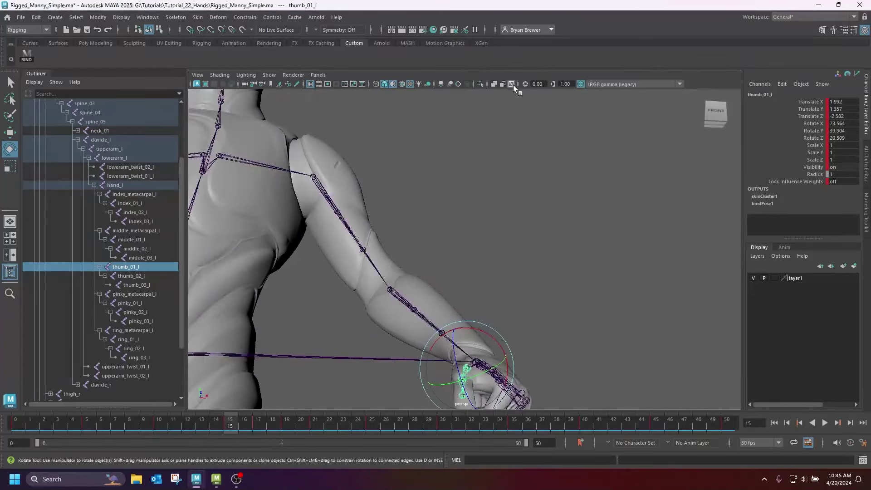
{"action": "left_click_drag", "start_coordinate": [343, 226], "coordinate": [341, 228]}
{"action": "right_click_drag", "start_coordinate": [410, 266], "coordinate": [381, 222], "text": "alt"}
{"action": "left_click_drag", "start_coordinate": [408, 208], "coordinate": [400, 217], "text": "alt"}
{"action": "left_click_drag", "start_coordinate": [427, 162], "coordinate": [503, 259]}
{"action": "right_click_drag", "start_coordinate": [503, 259], "coordinate": [562, 332], "text": "alt"}
{"action": "left_click_drag", "start_coordinate": [555, 330], "coordinate": [532, 316], "text": "alt"}
{"action": "left_click", "coordinate": [380, 246]}
{"action": "left_click", "coordinate": [335, 399]}
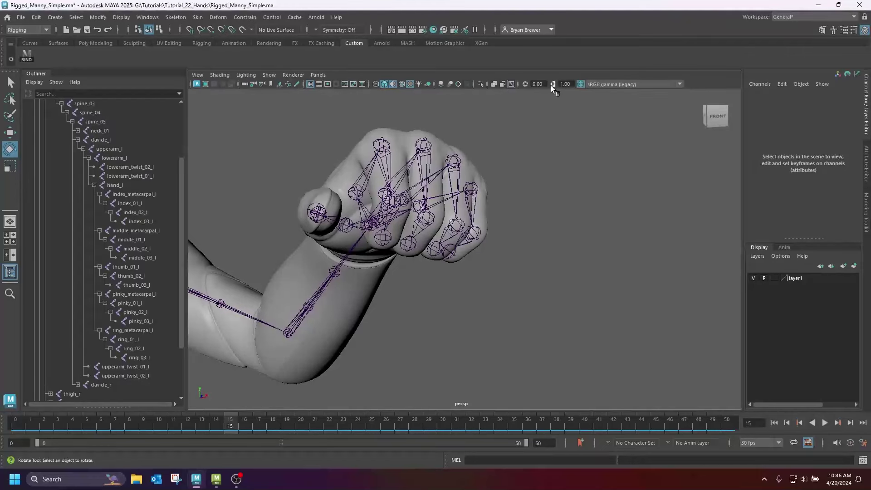
{"action": "left_click", "coordinate": [512, 84]}
Step: Select pinky_metacarpal_l and play back the curled-fist animation, scrubbing around frame 17
{"action": "left_click_drag", "start_coordinate": [518, 165], "coordinate": [356, 409], "text": "alt"}
{"action": "left_click", "coordinate": [137, 296]}
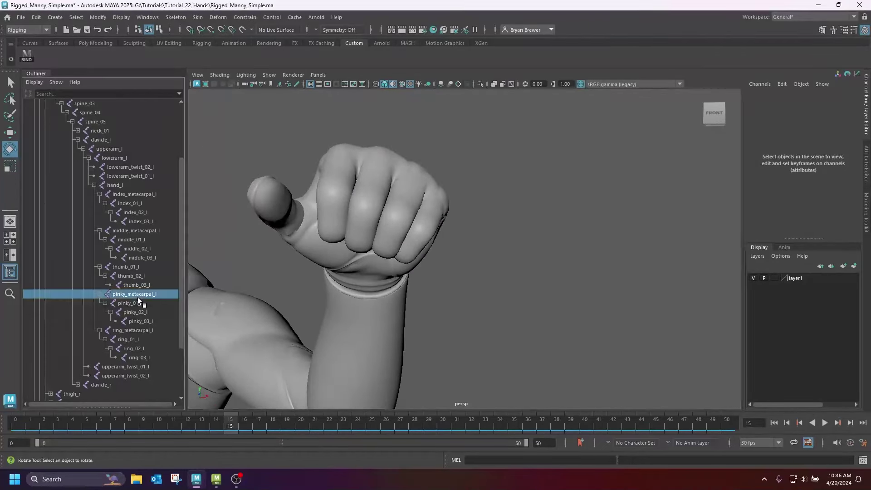
{"action": "key", "text": "alt+v"}
{"action": "left_click_drag", "start_coordinate": [236, 426], "coordinate": [258, 426]}
{"action": "left_click_drag", "start_coordinate": [384, 355], "coordinate": [399, 325], "text": "alt"}
{"action": "left_click_drag", "start_coordinate": [423, 293], "coordinate": [409, 366], "text": "alt"}
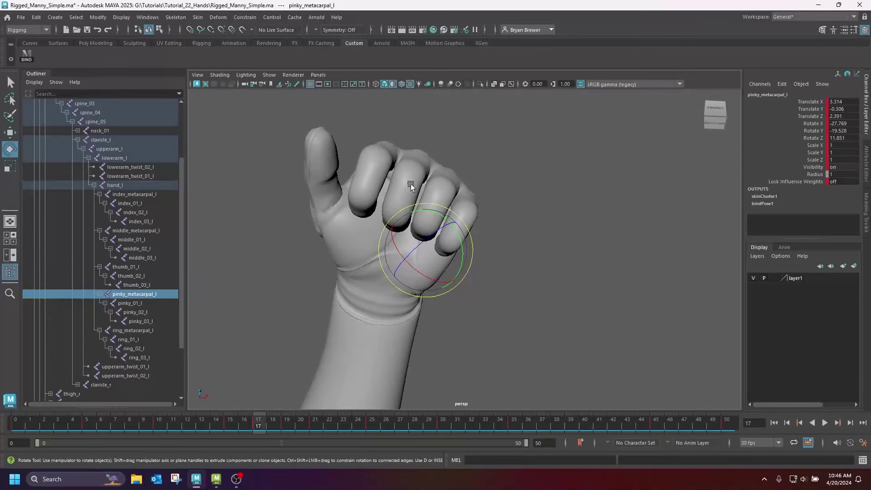
{"action": "mouse_move", "coordinate": [435, 181]}
{"action": "left_mouse_down", "text": "alt"}
{"action": "mouse_move", "coordinate": [422, 210]}
{"action": "mouse_move", "coordinate": [434, 195]}
{"action": "left_mouse_up", "text": "alt"}
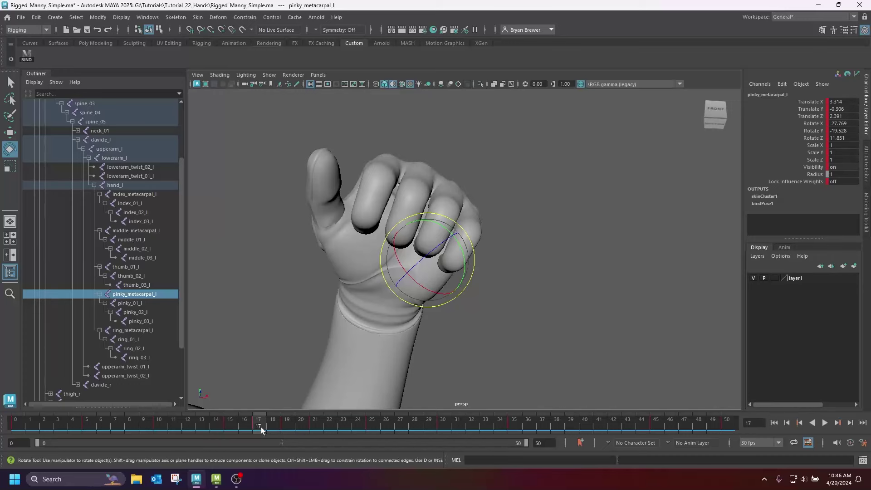
{"action": "key", "text": "alt+v"}
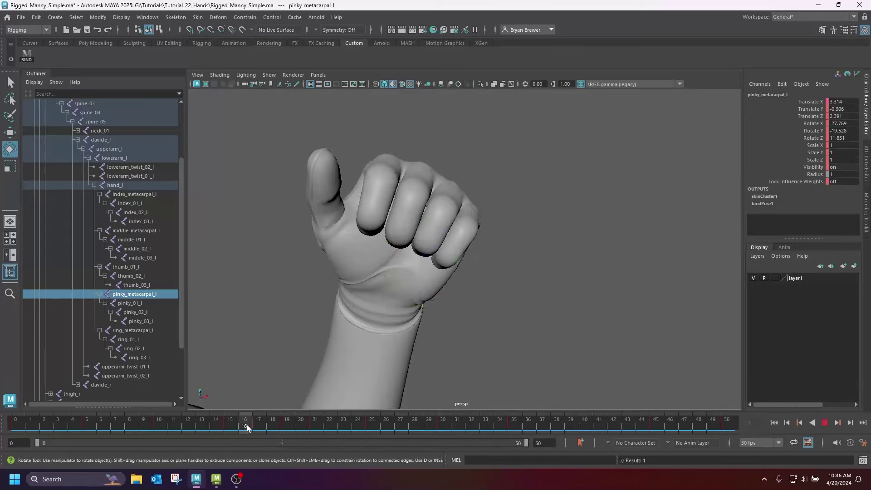
{"action": "mouse_move", "coordinate": [245, 427]}
{"action": "left_mouse_down"}
{"action": "mouse_move", "coordinate": [230, 430]}
{"action": "mouse_move", "coordinate": [256, 431]}
{"action": "left_mouse_up"}
{"action": "key", "text": "alt+v"}
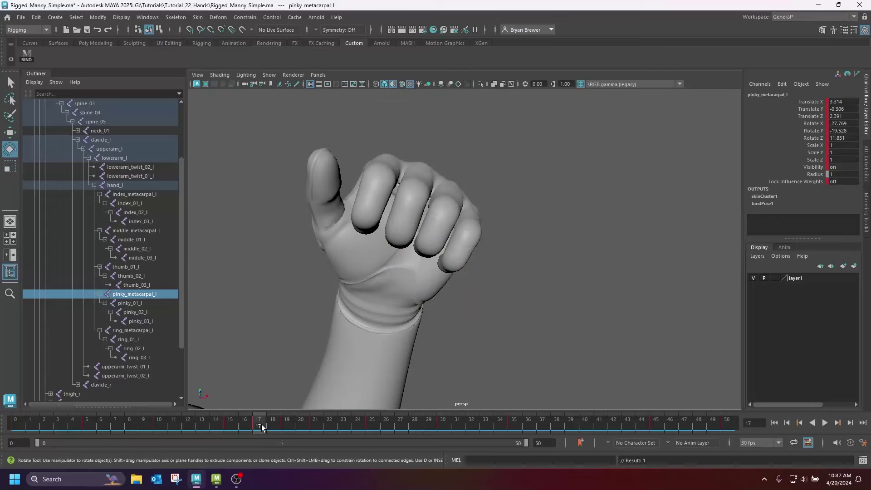
{"action": "left_click", "coordinate": [288, 427]}
{"action": "left_click_drag", "start_coordinate": [354, 317], "coordinate": [353, 284], "text": "alt"}
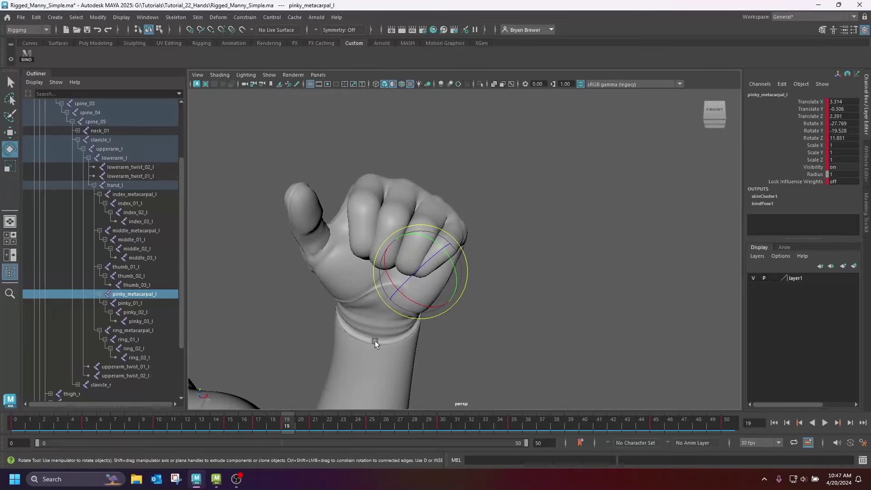
{"action": "left_click_drag", "start_coordinate": [375, 343], "coordinate": [440, 333], "text": "alt"}
{"action": "key", "text": "q"}
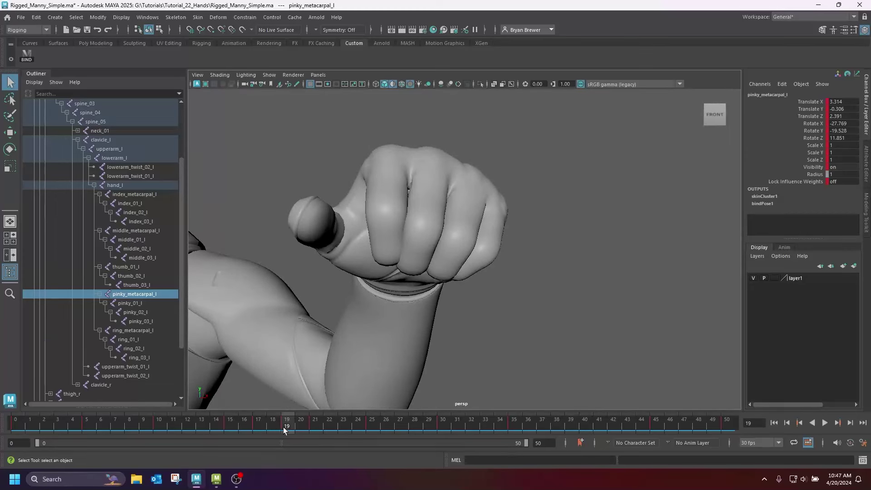
{"action": "left_click_drag", "start_coordinate": [283, 427], "coordinate": [313, 430]}
{"action": "left_click_drag", "start_coordinate": [340, 354], "coordinate": [390, 288], "text": "alt"}
{"action": "middle_click_drag", "start_coordinate": [391, 287], "coordinate": [393, 304], "text": "alt"}
{"action": "left_click_drag", "start_coordinate": [393, 304], "coordinate": [425, 318], "text": "alt"}
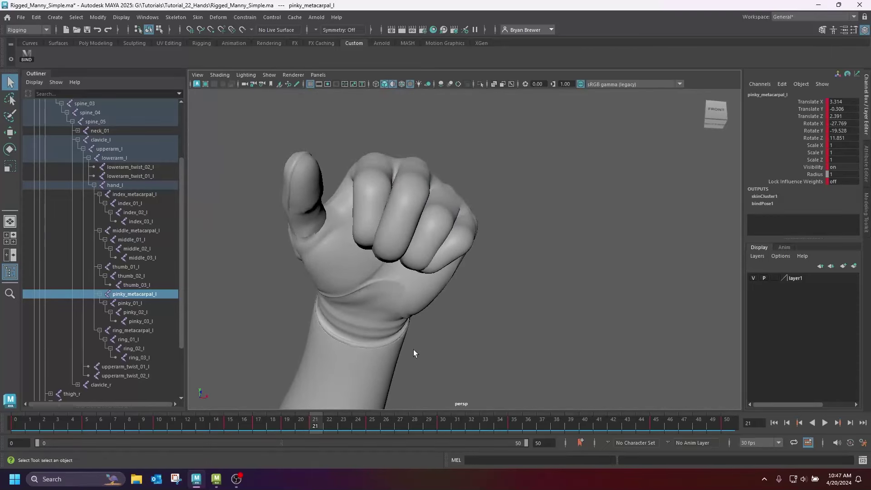
{"action": "left_click_drag", "start_coordinate": [400, 314], "coordinate": [397, 317], "text": "alt"}
{"action": "left_click_drag", "start_coordinate": [425, 287], "coordinate": [453, 308], "text": "alt"}
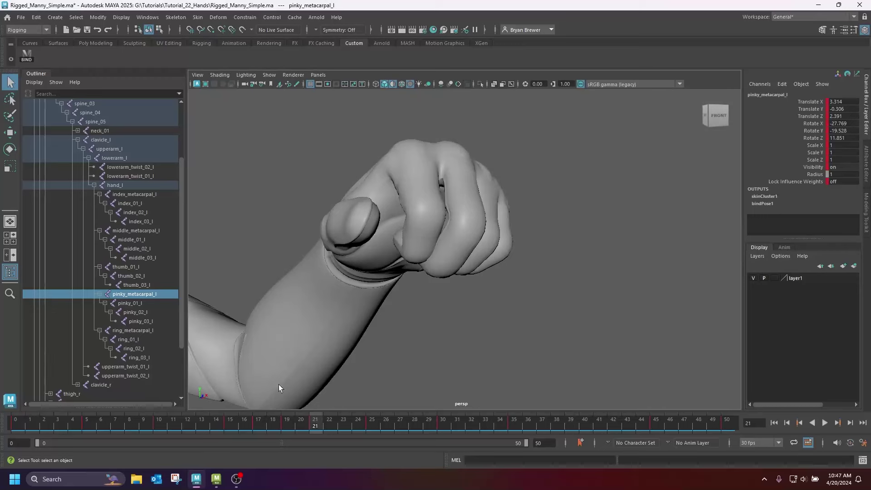
{"action": "left_click_drag", "start_coordinate": [311, 428], "coordinate": [286, 429]}
{"action": "left_click_drag", "start_coordinate": [456, 292], "coordinate": [422, 260], "text": "alt"}
{"action": "left_click_drag", "start_coordinate": [302, 425], "coordinate": [369, 424]}
{"action": "left_click_drag", "start_coordinate": [437, 349], "coordinate": [422, 309], "text": "alt"}
{"action": "left_click_drag", "start_coordinate": [419, 241], "coordinate": [422, 255], "text": "alt"}
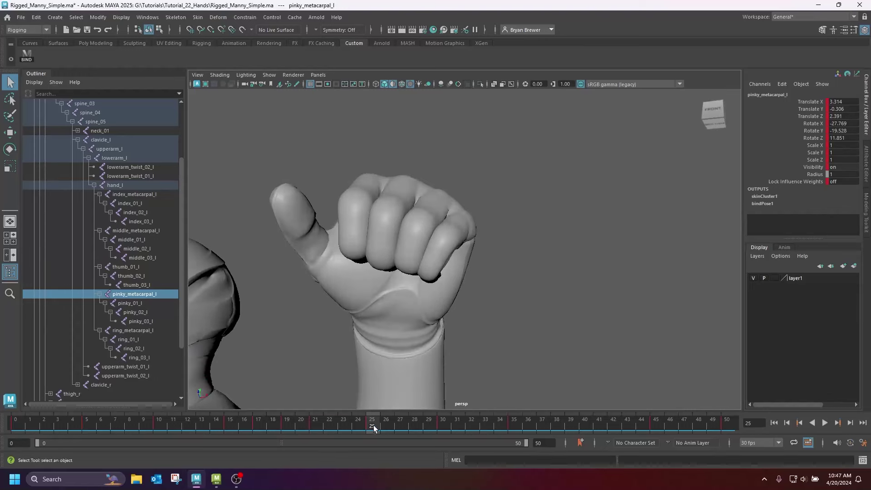
{"action": "key", "text": "alt+v"}
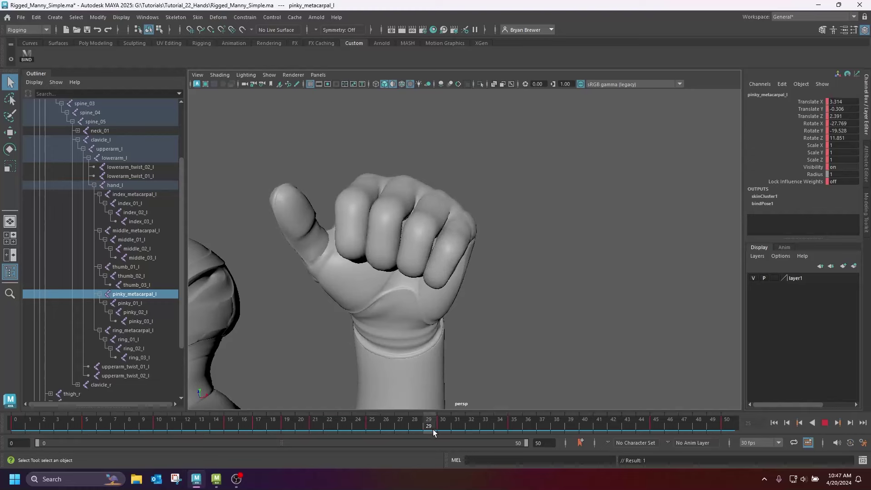
{"action": "key", "text": "alt+v"}
{"action": "mouse_move", "coordinate": [443, 342]}
{"action": "left_mouse_down", "text": "alt"}
{"action": "mouse_move", "coordinate": [468, 340]}
{"action": "mouse_move", "coordinate": [451, 331]}
{"action": "mouse_move", "coordinate": [447, 356]}
{"action": "left_mouse_up", "text": "alt"}
{"action": "key", "text": "alt+v"}
{"action": "left_click_drag", "start_coordinate": [496, 427], "coordinate": [511, 426]}
{"action": "left_click_drag", "start_coordinate": [508, 335], "coordinate": [534, 322], "text": "alt"}
{"action": "right_click_drag", "start_coordinate": [535, 322], "coordinate": [527, 321], "text": "alt"}
{"action": "left_click_drag", "start_coordinate": [526, 321], "coordinate": [484, 307], "text": "alt"}
{"action": "key", "text": "alt+v"}
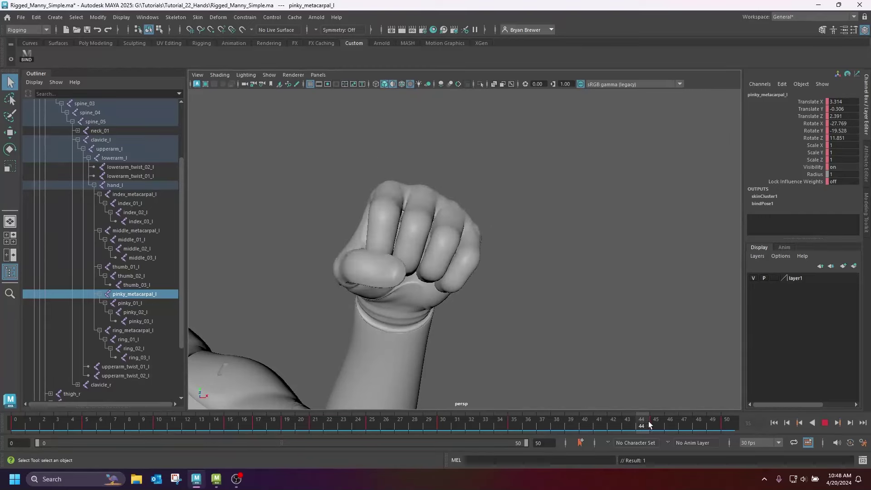
{"action": "key", "text": "alt+v"}
{"action": "left_click_drag", "start_coordinate": [544, 345], "coordinate": [533, 374], "text": "alt"}
{"action": "left_click_drag", "start_coordinate": [601, 375], "coordinate": [537, 352], "text": "alt"}
{"action": "left_click_drag", "start_coordinate": [654, 425], "coordinate": [727, 426]}
{"action": "left_click_drag", "start_coordinate": [544, 307], "coordinate": [479, 330], "text": "alt"}
{"action": "left_click_drag", "start_coordinate": [711, 421], "coordinate": [655, 430]}
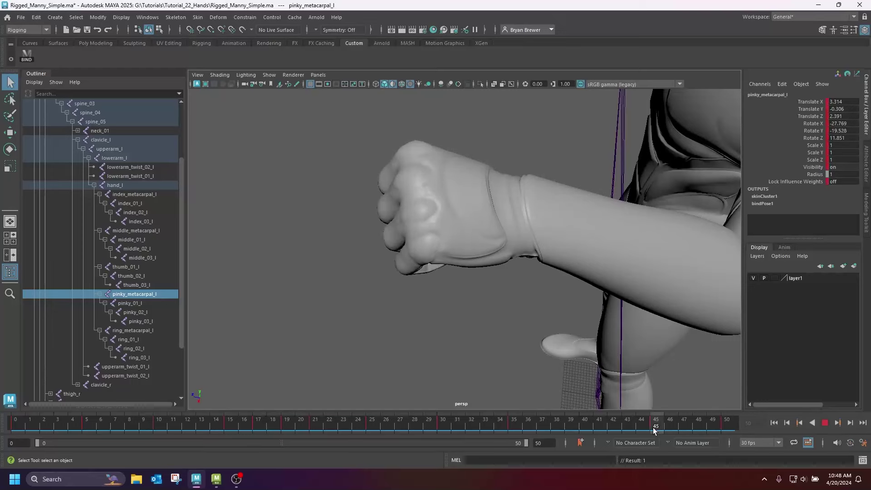
{"action": "left_click_drag", "start_coordinate": [459, 335], "coordinate": [592, 327], "text": "alt"}
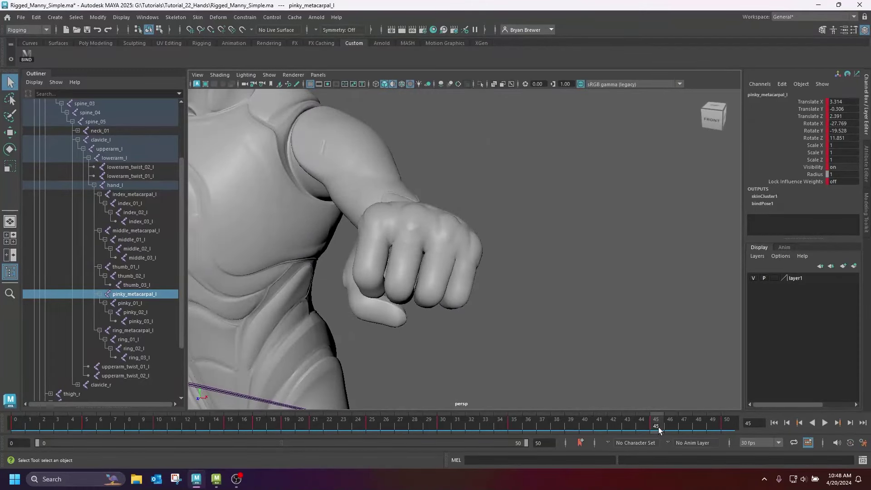
{"action": "mouse_move", "coordinate": [658, 427]}
{"action": "left_mouse_down"}
{"action": "mouse_move", "coordinate": [725, 429]}
{"action": "mouse_move", "coordinate": [658, 439]}
{"action": "mouse_move", "coordinate": [730, 439]}
{"action": "mouse_move", "coordinate": [664, 443]}
{"action": "mouse_move", "coordinate": [728, 443]}
{"action": "left_mouse_up"}
{"action": "left_click_drag", "start_coordinate": [558, 313], "coordinate": [592, 318], "text": "alt"}
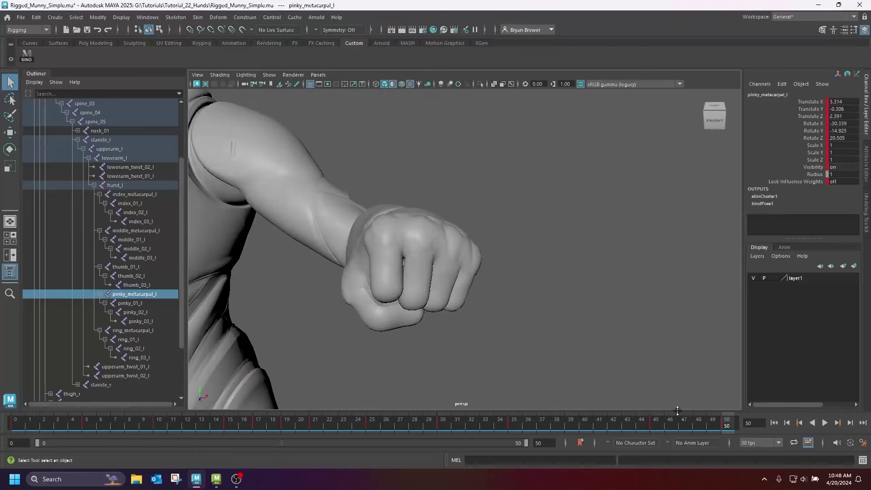
{"action": "mouse_move", "coordinate": [722, 425]}
{"action": "left_mouse_down"}
{"action": "mouse_move", "coordinate": [505, 436]}
{"action": "mouse_move", "coordinate": [516, 434]}
{"action": "left_mouse_up"}
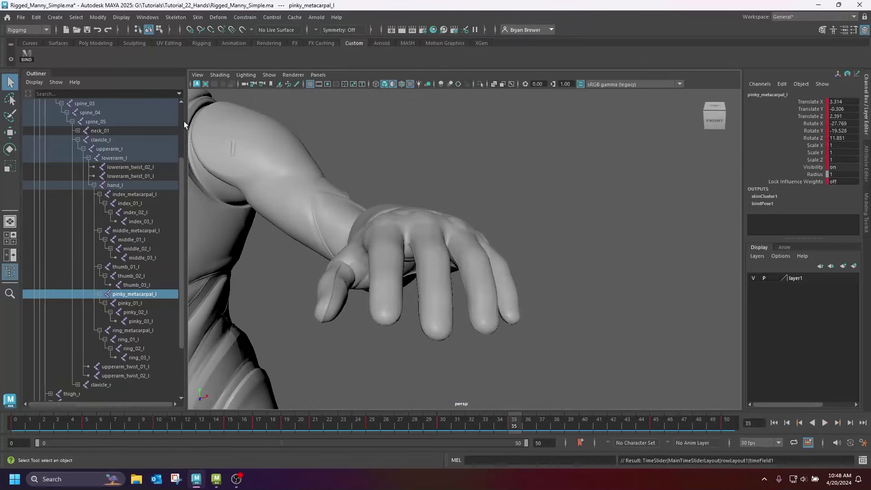
Step: Apply the BIND shelf button to restore Manny's bind pose and pull back to frame both arms
{"action": "left_click", "coordinate": [28, 56]}
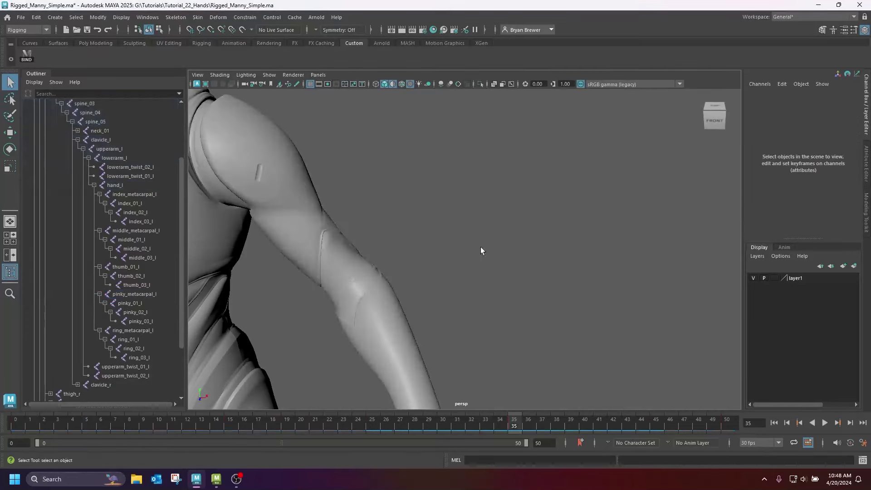
{"action": "right_click_drag", "start_coordinate": [494, 250], "coordinate": [460, 275], "text": "alt"}
{"action": "middle_click_drag", "start_coordinate": [460, 276], "coordinate": [464, 131], "text": "alt"}
{"action": "right_click_drag", "start_coordinate": [517, 295], "coordinate": [465, 325], "text": "alt"}
{"action": "middle_click_drag", "start_coordinate": [465, 325], "coordinate": [469, 302], "text": "alt"}
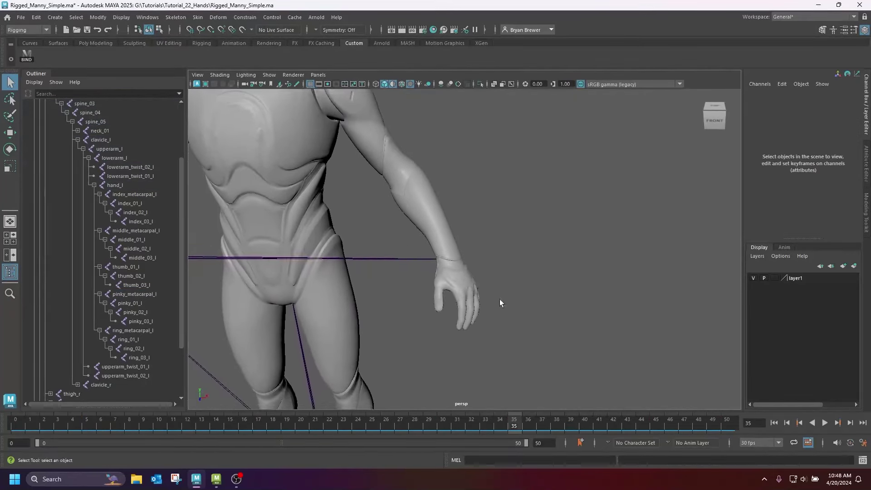
{"action": "left_click_drag", "start_coordinate": [525, 309], "coordinate": [486, 295], "text": "alt"}
{"action": "middle_click_drag", "start_coordinate": [485, 295], "coordinate": [498, 316], "text": "alt"}
{"action": "right_click_drag", "start_coordinate": [519, 306], "coordinate": [488, 316], "text": "alt"}
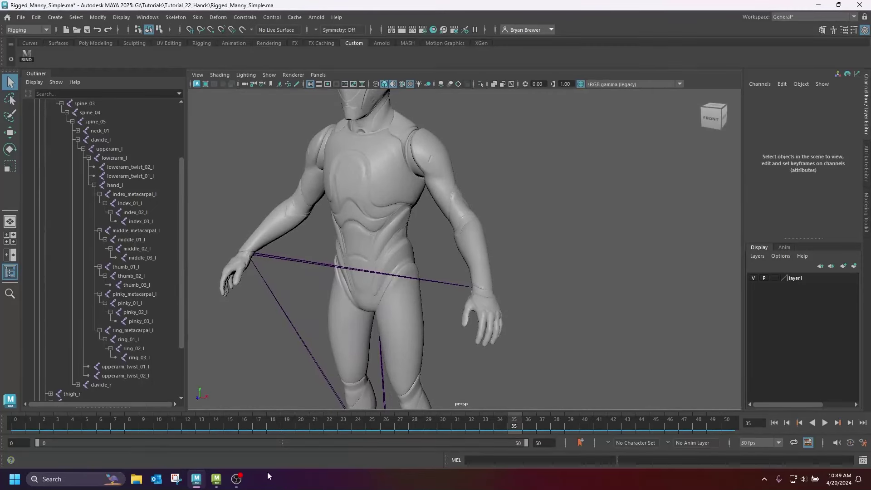
{"action": "mouse_move", "coordinate": [196, 479]}
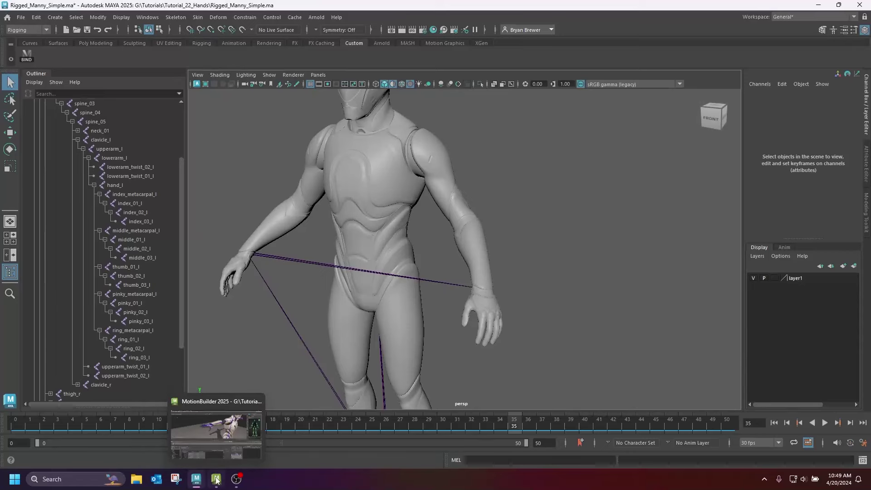
Step: Switch to MotionBuilder and orbit and zoom the Viewer onto Manny's outstretched right hand
{"action": "left_click", "coordinate": [195, 437]}
{"action": "scroll", "coordinate": [522, 191], "scroll_direction": "down", "scroll_amount": 4}
{"action": "left_click_drag", "start_coordinate": [521, 191], "coordinate": [476, 174], "text": "alt"}
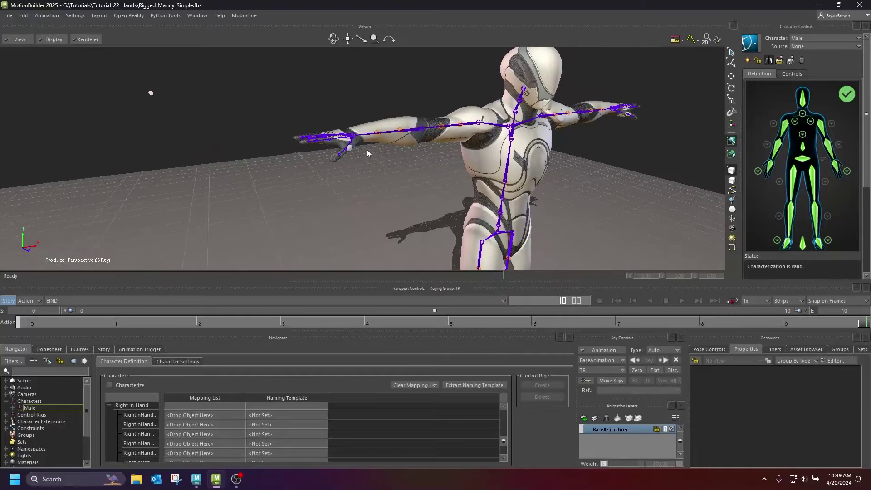
{"action": "scroll", "coordinate": [367, 163], "scroll_direction": "up", "scroll_amount": 6}
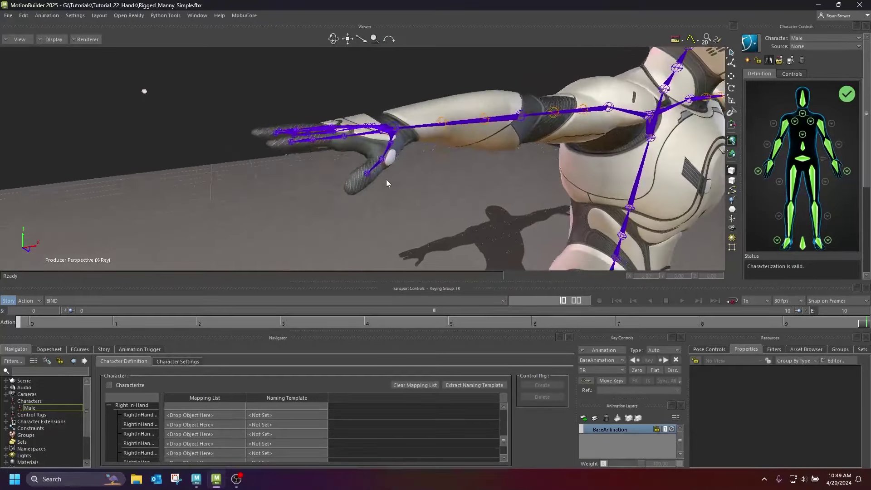
{"action": "left_click_drag", "start_coordinate": [386, 179], "coordinate": [304, 212], "text": "alt"}
{"action": "scroll", "coordinate": [431, 199], "scroll_direction": "down", "scroll_amount": 3}
{"action": "scroll", "coordinate": [356, 200], "scroll_direction": "up", "scroll_amount": 8}
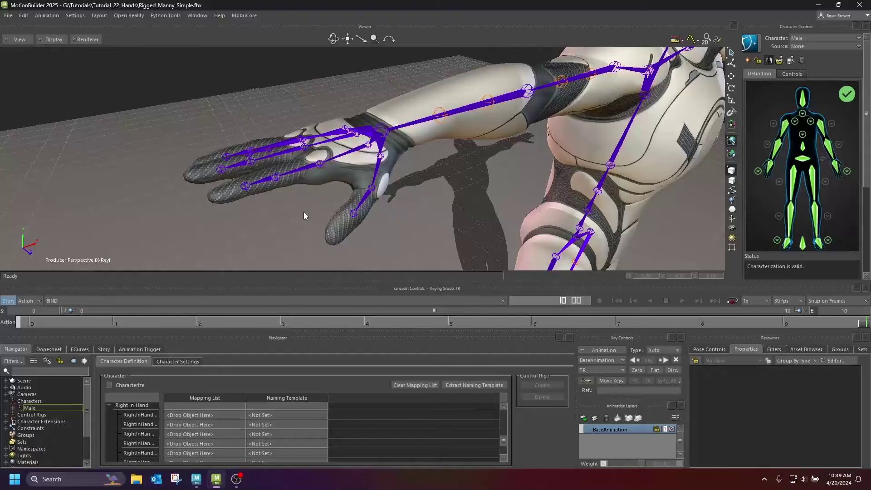
{"action": "left_click_drag", "start_coordinate": [377, 209], "coordinate": [383, 214]}
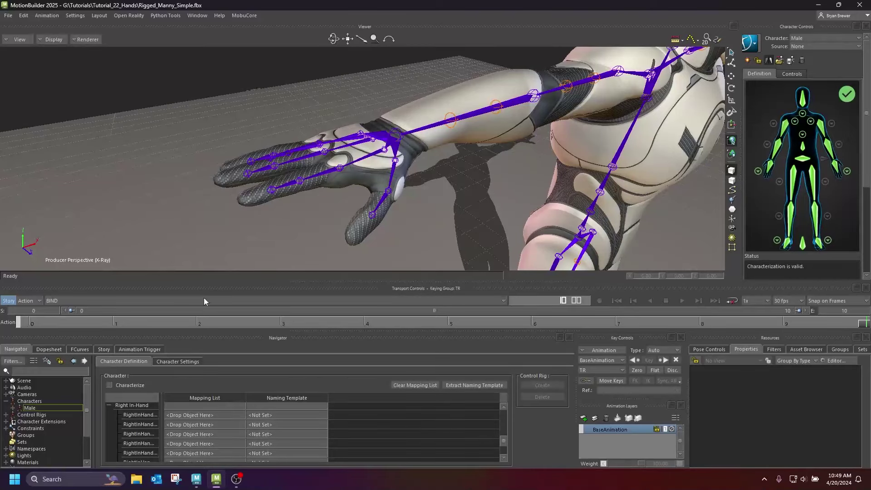
{"action": "left_click_drag", "start_coordinate": [328, 206], "coordinate": [317, 213]}
{"action": "left_click_drag", "start_coordinate": [401, 190], "coordinate": [399, 189]}
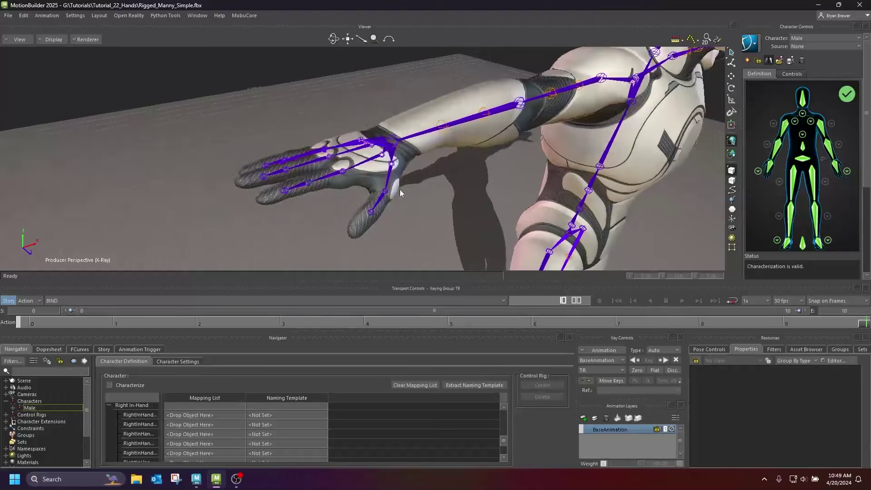
Step: Select index_02_r, switch the Viewer to Schematic, and select the fingertip nodes including thumb_03_r
{"action": "left_click", "coordinate": [293, 188]}
{"action": "key", "text": "ctrl+w"}
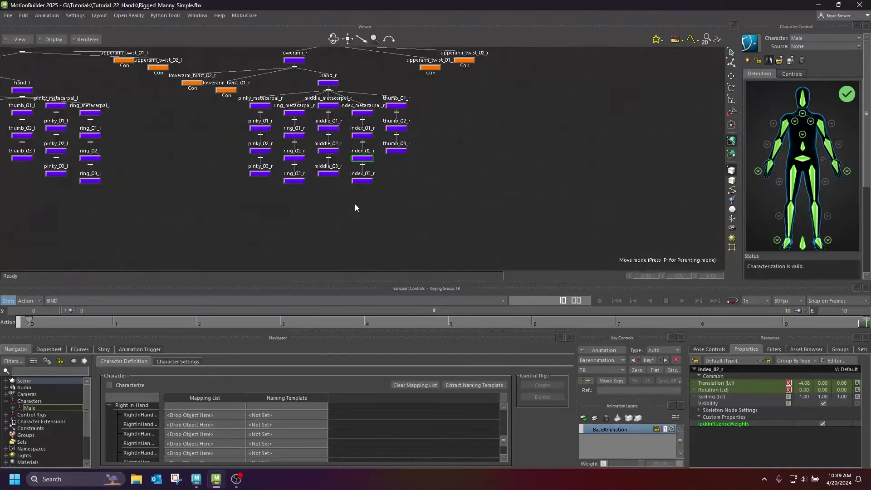
{"action": "key", "text": "f"}
{"action": "left_click", "coordinate": [253, 175]}
{"action": "left_click", "coordinate": [289, 182], "text": "shift"}
{"action": "left_click", "coordinate": [325, 172], "text": "shift"}
{"action": "left_click_drag", "start_coordinate": [424, 169], "coordinate": [398, 143], "text": "shift"}
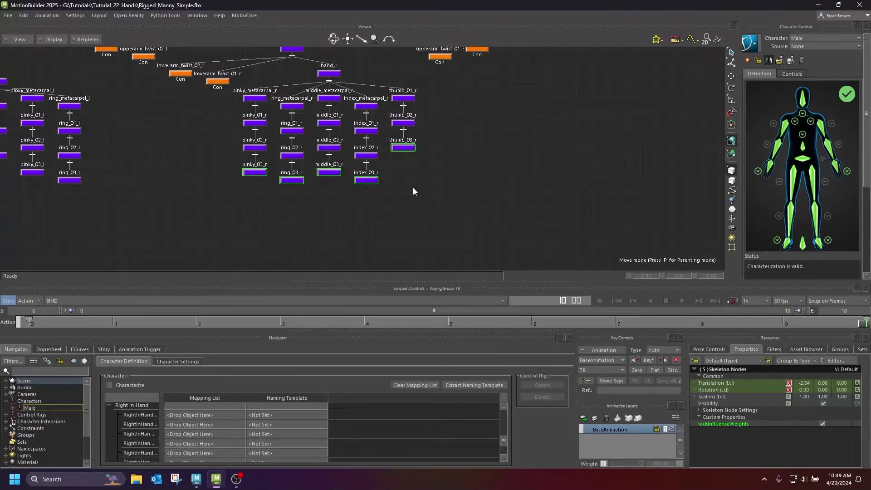
Step: Drag the selected fingertip nodes into place beneath the right hand in the schematic
{"action": "scroll", "coordinate": [459, 190], "scroll_direction": "down", "scroll_amount": 5}
{"action": "middle_click_drag", "start_coordinate": [458, 186], "coordinate": [391, 186], "text": "alt"}
{"action": "left_click_drag", "start_coordinate": [617, 81], "coordinate": [330, 256]}
{"action": "right_click_drag", "start_coordinate": [358, 201], "coordinate": [414, 238], "text": "alt"}
{"action": "middle_click_drag", "start_coordinate": [415, 239], "coordinate": [410, 211], "text": "alt"}
{"action": "scroll", "coordinate": [410, 215], "scroll_direction": "up", "scroll_amount": 6}
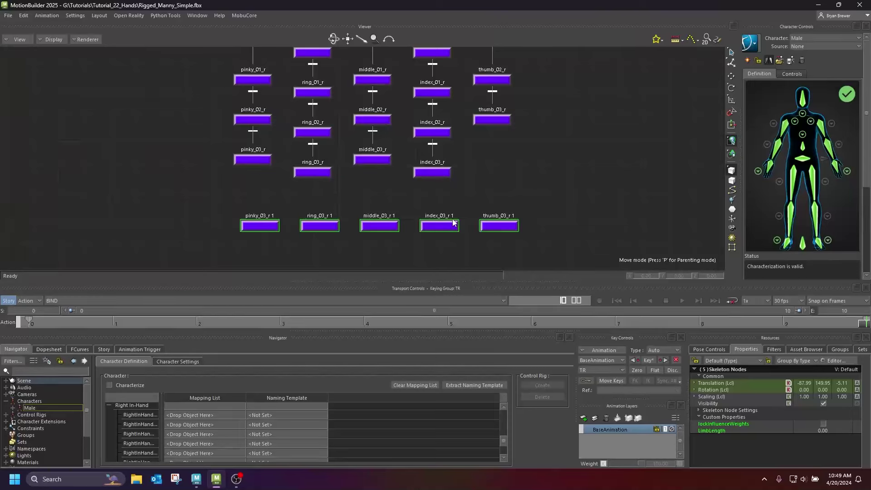
Step: Parent pinky_03_r 1 under pinky_03_r and ring_03_r 1 under ring_03_r
{"action": "left_click", "coordinate": [250, 225]}
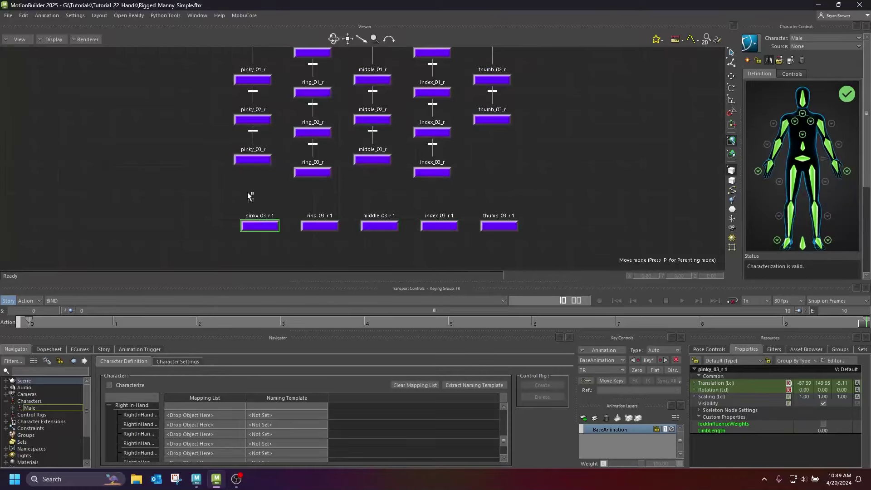
{"action": "left_click", "coordinate": [253, 162], "text": "shift"}
{"action": "right_click", "coordinate": [252, 163]}
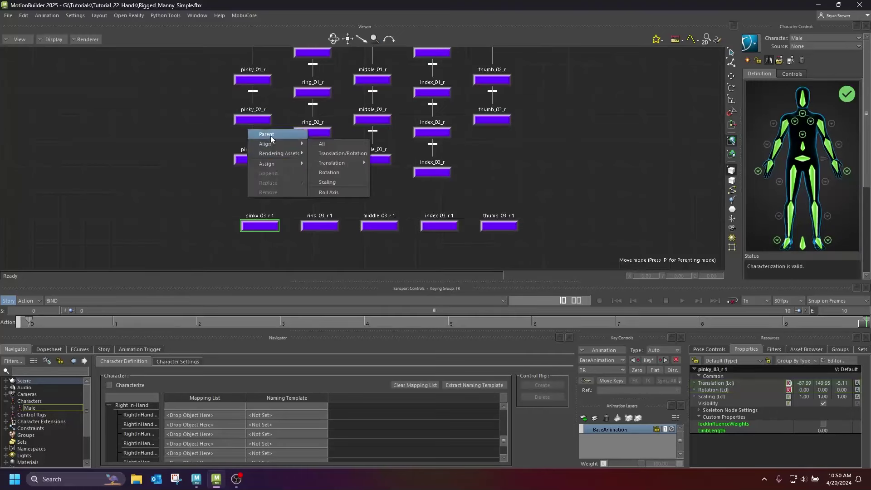
{"action": "left_click", "coordinate": [314, 191]}
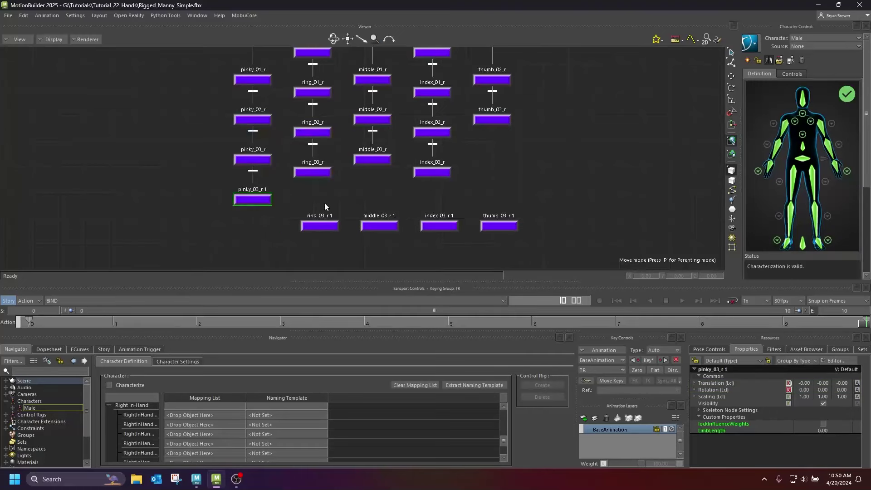
{"action": "left_click", "coordinate": [320, 225]}
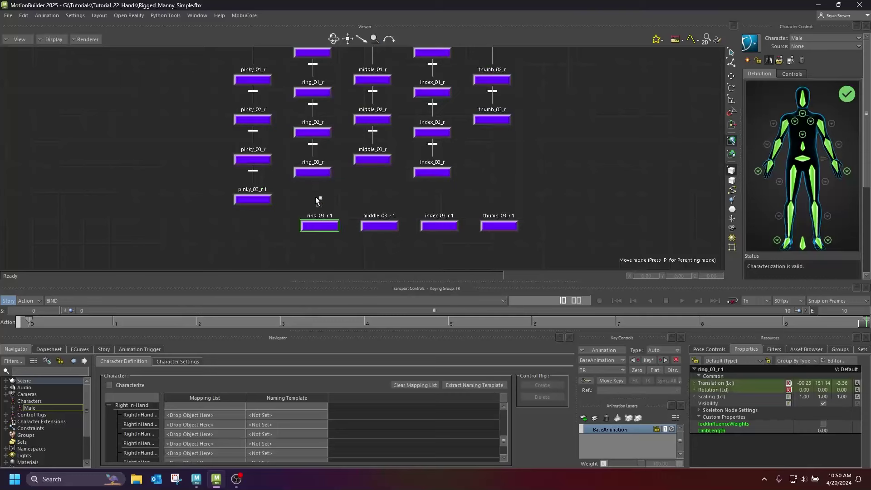
{"action": "right_click", "coordinate": [311, 176]}
{"action": "left_click", "coordinate": [325, 147]}
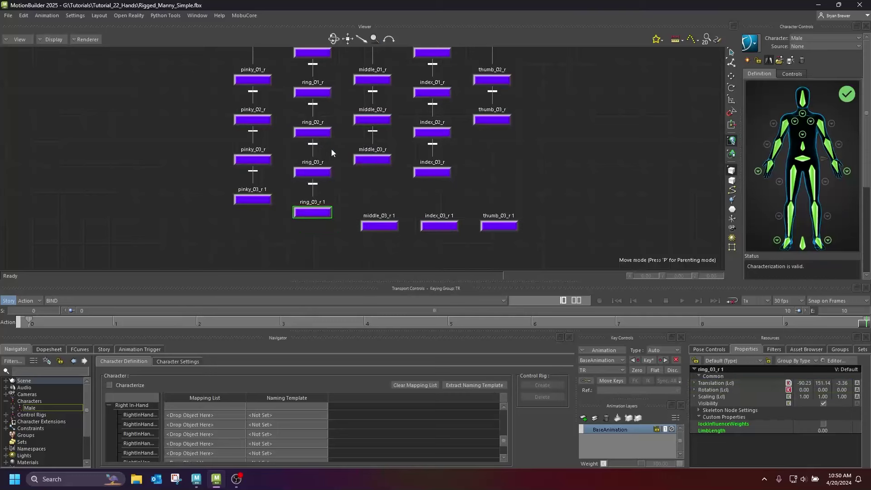
Step: Parent middle_03_r 1, index_03_r 1 and thumb_03_r 1 under their matching _03_r joints
{"action": "left_click", "coordinate": [379, 226]}
{"action": "right_click", "coordinate": [377, 161]}
{"action": "left_click", "coordinate": [389, 138]}
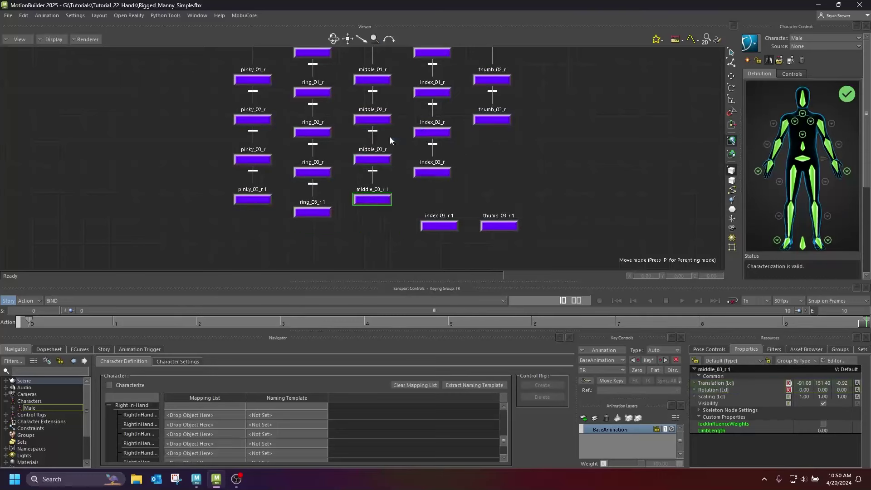
{"action": "left_click", "coordinate": [439, 225]}
{"action": "right_click", "coordinate": [435, 176]}
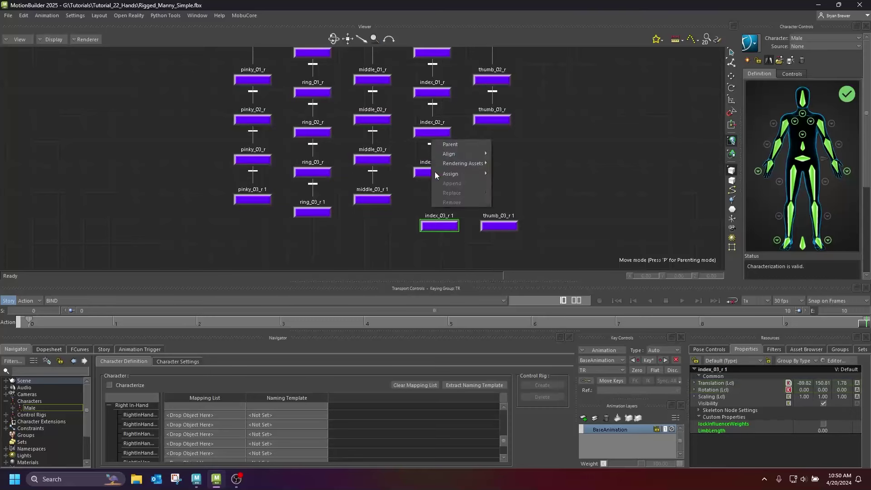
{"action": "left_click", "coordinate": [446, 148]}
{"action": "left_click", "coordinate": [503, 221]}
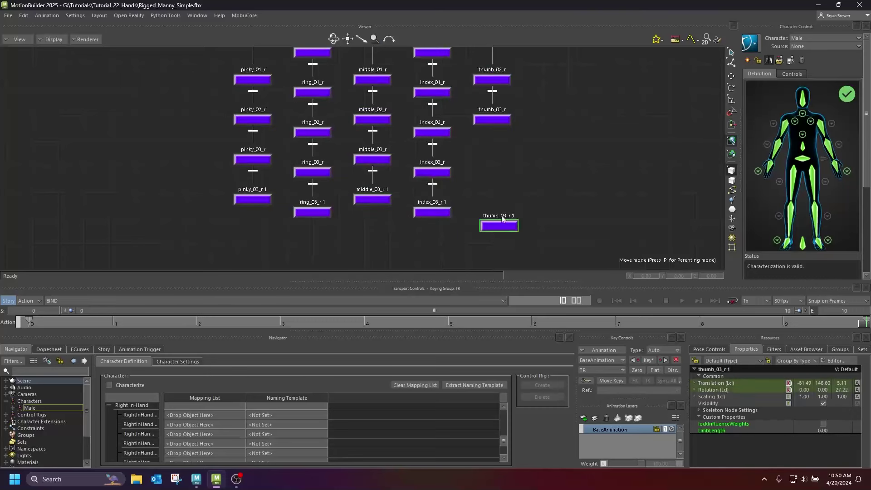
{"action": "right_click", "coordinate": [493, 121]}
{"action": "left_click", "coordinate": [515, 94]}
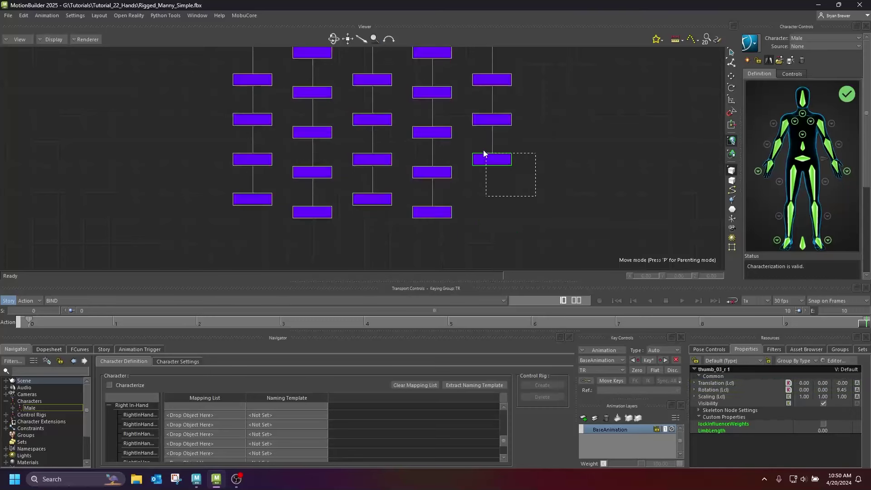
Step: Select all five fingertip nodes together
{"action": "left_click_drag", "start_coordinate": [490, 239], "coordinate": [436, 205], "text": "shift"}
{"action": "left_click_drag", "start_coordinate": [380, 229], "coordinate": [371, 199], "text": "shift"}
{"action": "left_click_drag", "start_coordinate": [319, 237], "coordinate": [306, 212], "text": "shift"}
{"action": "left_click", "coordinate": [250, 198], "text": "shift"}
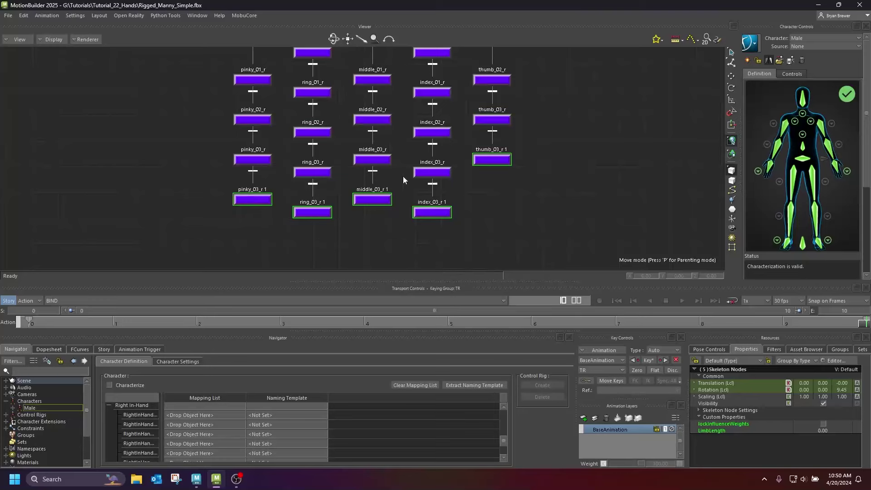
Step: Back in the perspective view, test-move the selected right fingertip nodes along X
{"action": "mouse_move", "coordinate": [492, 219]}
{"action": "left_mouse_down", "text": "ctrl"}
{"action": "mouse_move", "coordinate": [478, 217]}
{"action": "mouse_move", "coordinate": [499, 217]}
{"action": "left_mouse_up", "text": "ctrl"}
{"action": "key", "text": "ctrl+e"}
{"action": "scroll", "coordinate": [319, 212], "scroll_direction": "up", "scroll_amount": 4}
{"action": "key", "text": "t"}
{"action": "left_click_drag", "start_coordinate": [304, 222], "coordinate": [368, 187], "text": "shift"}
{"action": "left_click_drag", "start_coordinate": [358, 107], "coordinate": [325, 132]}
Step: Select the index_03_r 1 fingertip node and frame it with X-Ray off
{"action": "left_click", "coordinate": [255, 213]}
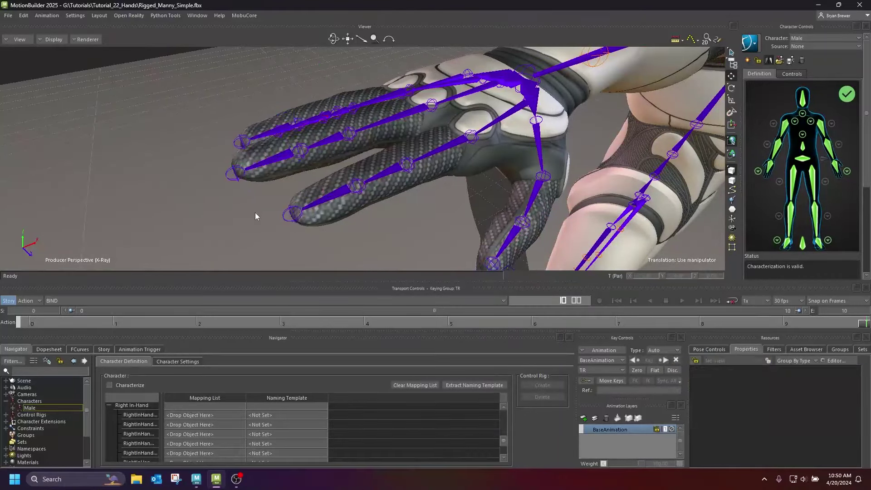
{"action": "left_click", "coordinate": [291, 215]}
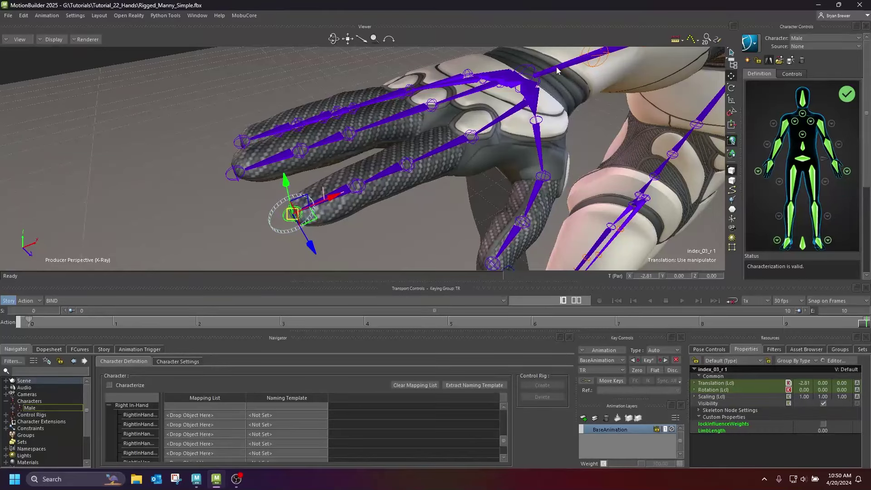
{"action": "key", "text": "ctrl+a"}
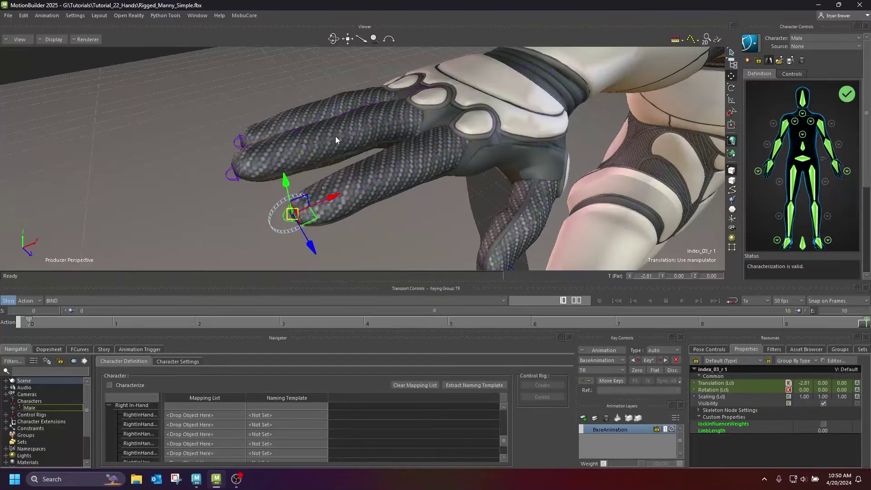
{"action": "key", "text": "f"}
{"action": "mouse_move", "coordinate": [382, 145]}
{"action": "left_mouse_down", "text": "ctrl+shift"}
{"action": "mouse_move", "coordinate": [415, 166]}
{"action": "mouse_move", "coordinate": [366, 159]}
{"action": "mouse_move", "coordinate": [362, 180]}
{"action": "mouse_move", "coordinate": [398, 144]}
{"action": "left_mouse_up", "text": "ctrl+shift"}
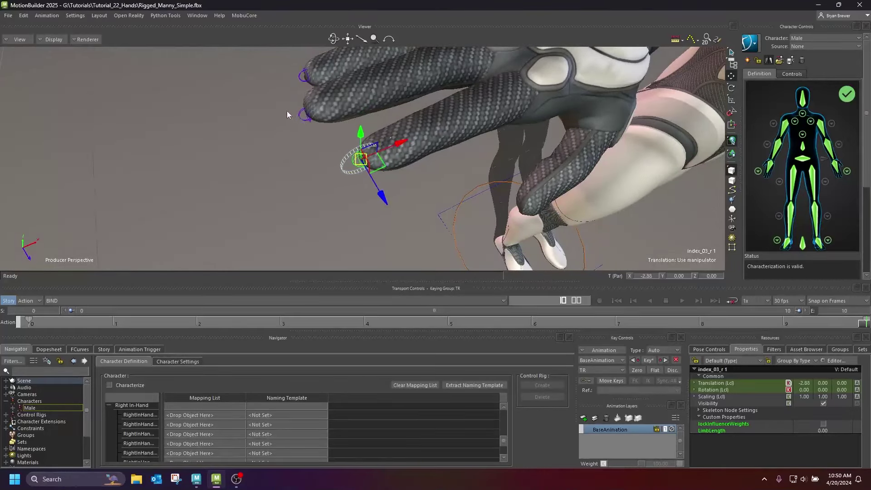
Step: Slide the middle (X -2.87), ring (X -2.93) and pinky fingertip nodes out along X
{"action": "left_click", "coordinate": [303, 119]}
{"action": "left_click_drag", "start_coordinate": [355, 104], "coordinate": [350, 101]}
{"action": "left_click_drag", "start_coordinate": [245, 56], "coordinate": [417, 116], "text": "ctrl+shift"}
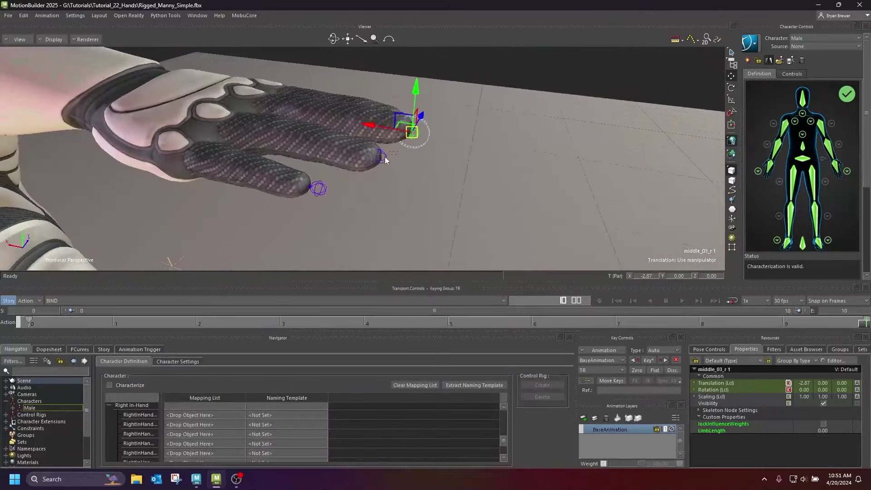
{"action": "left_click", "coordinate": [385, 157]}
{"action": "left_click_drag", "start_coordinate": [346, 150], "coordinate": [345, 148]}
{"action": "left_click_drag", "start_coordinate": [320, 190], "coordinate": [276, 173]}
Step: With X-Ray back on, inspect the pinky_01_r to pinky_03_r and ring_02_r joints
{"action": "left_click_drag", "start_coordinate": [409, 157], "coordinate": [267, 160], "text": "alt"}
{"action": "left_click_drag", "start_coordinate": [344, 196], "coordinate": [265, 186], "text": "ctrl+shift"}
{"action": "key", "text": "ctrl+a"}
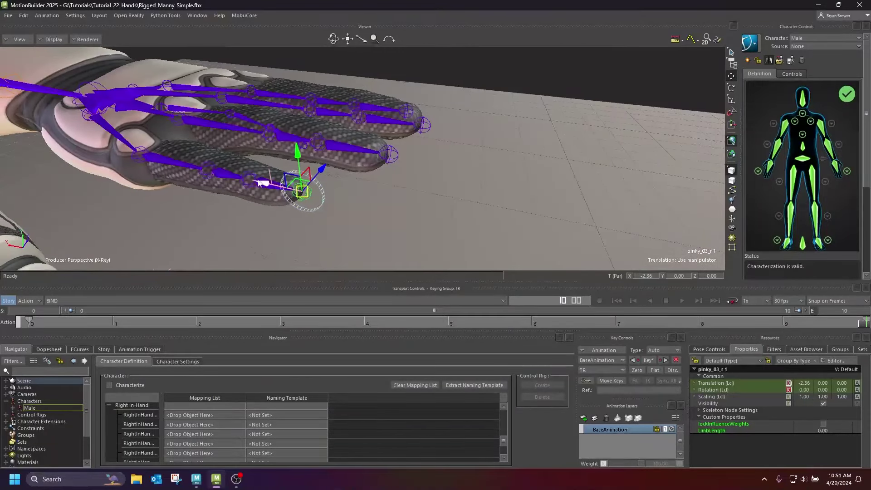
{"action": "left_click", "coordinate": [229, 172]}
{"action": "left_click", "coordinate": [269, 176]}
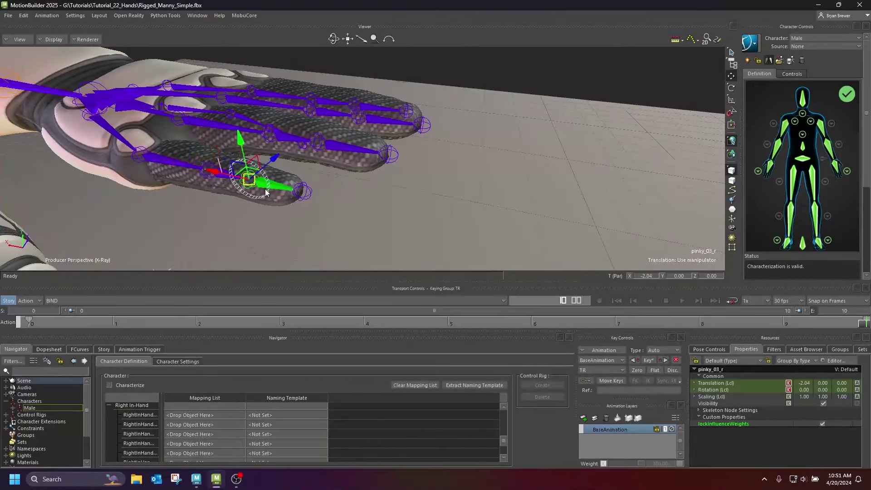
{"action": "left_click", "coordinate": [159, 167]}
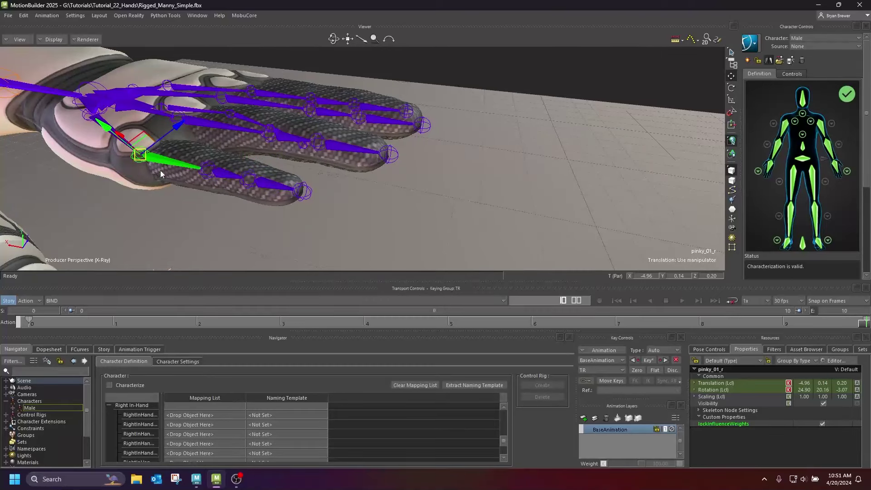
{"action": "left_click", "coordinate": [216, 168]}
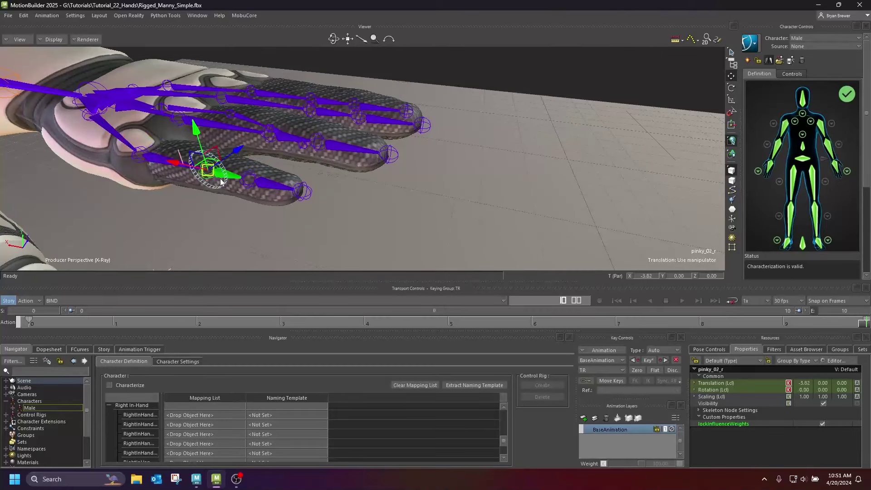
{"action": "left_click", "coordinate": [278, 169], "text": "shift"}
{"action": "left_click", "coordinate": [295, 136]}
Step: From a top-down angle, check the ring and middle fingertip joints
{"action": "left_click_drag", "start_coordinate": [329, 146], "coordinate": [340, 183], "text": "ctrl+shift"}
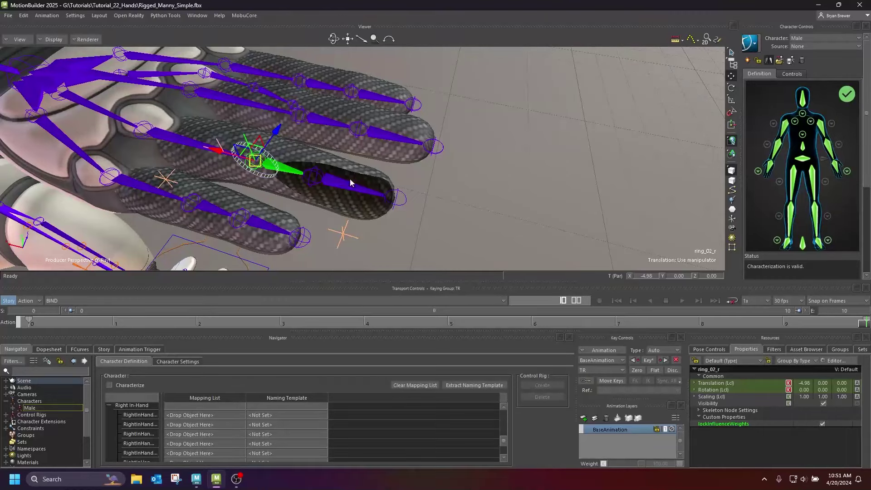
{"action": "left_click", "coordinate": [344, 191]}
{"action": "left_click", "coordinate": [403, 205]}
{"action": "left_click_drag", "start_coordinate": [444, 201], "coordinate": [367, 183], "text": "ctrl+shift"}
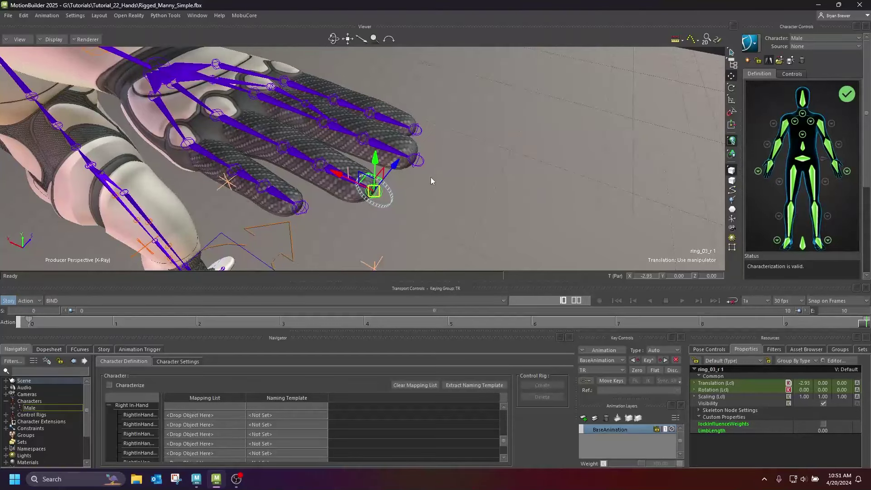
{"action": "left_click_drag", "start_coordinate": [431, 180], "coordinate": [409, 184], "text": "ctrl+shift"}
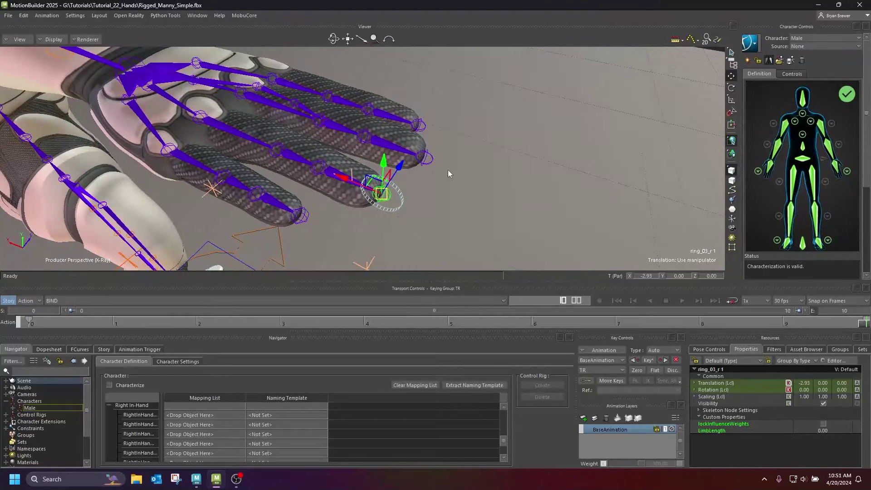
{"action": "left_click", "coordinate": [425, 157]}
{"action": "key", "text": "Escape"}
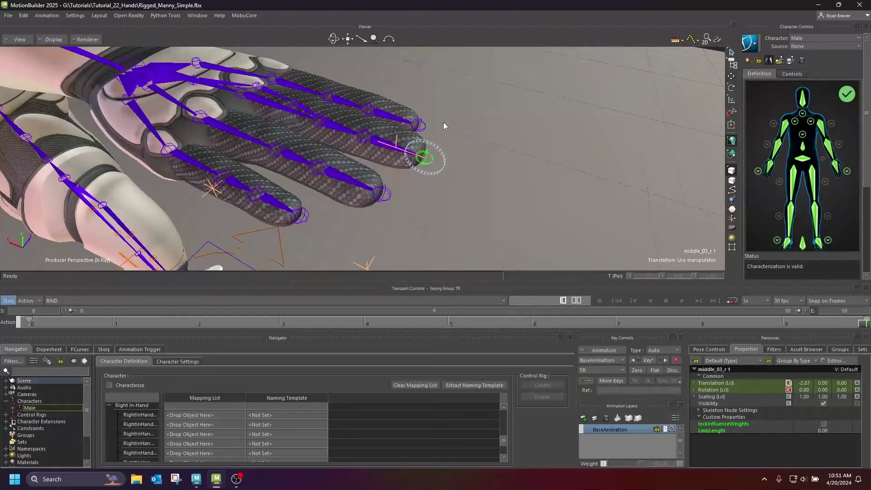
Step: Check the index and pinky fingertip joints, then view the fingers from below
{"action": "left_click", "coordinate": [420, 125]}
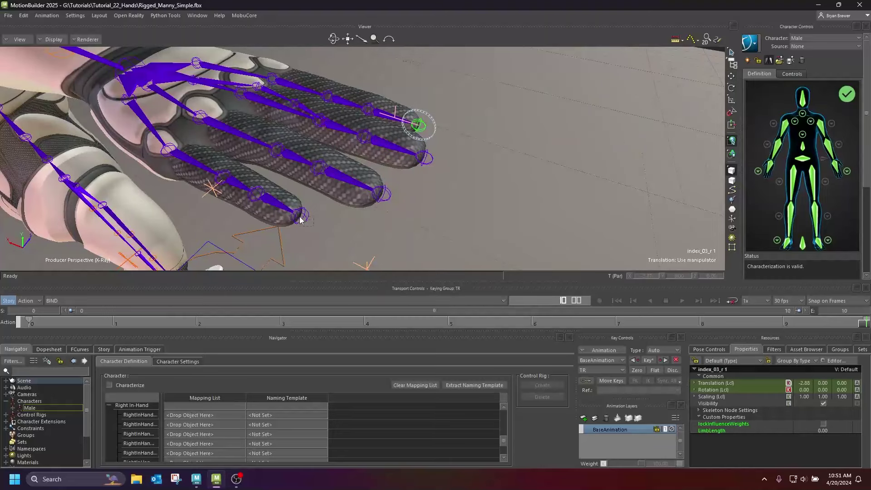
{"action": "left_click_drag", "start_coordinate": [299, 217], "coordinate": [295, 211]}
{"action": "left_click_drag", "start_coordinate": [336, 228], "coordinate": [391, 213], "text": "alt"}
{"action": "middle_click_drag", "start_coordinate": [391, 213], "coordinate": [408, 213]}
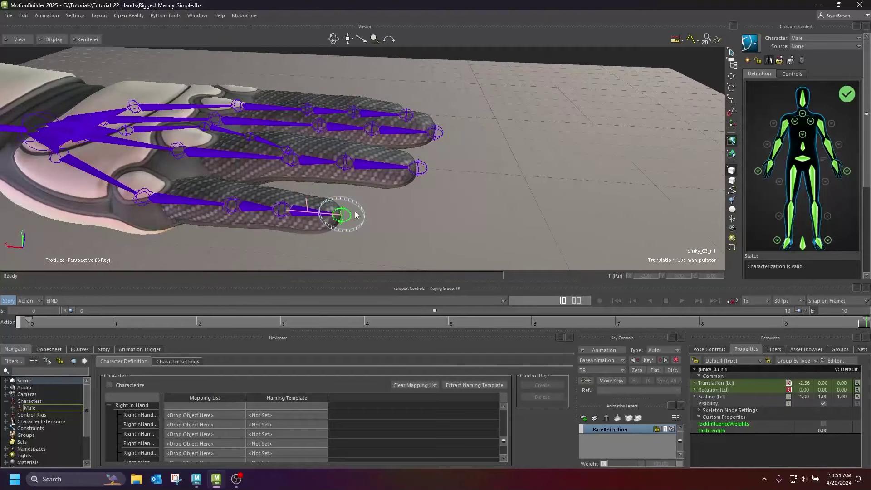
{"action": "left_click", "coordinate": [429, 224]}
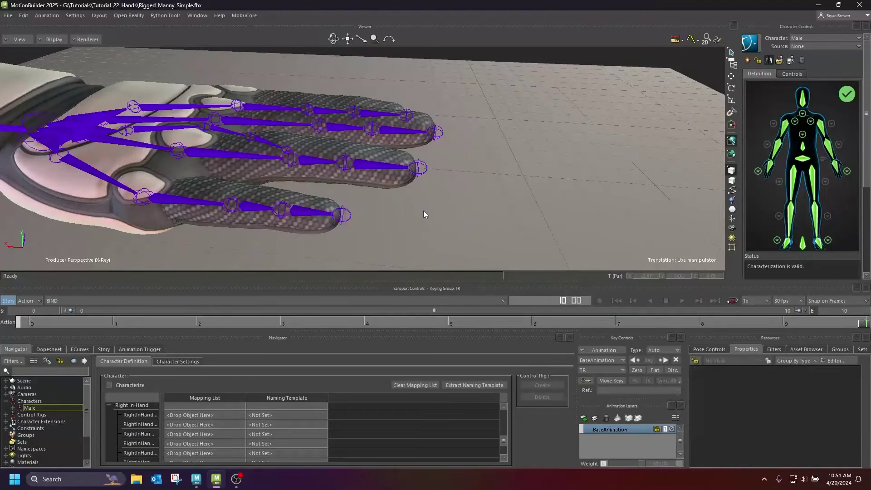
{"action": "middle_click_drag", "start_coordinate": [345, 212], "coordinate": [397, 166]}
Step: Slide the thumb_03_r tip joint out along X to the thumb tip (X -3.55)
{"action": "scroll", "coordinate": [394, 164], "scroll_direction": "up", "scroll_amount": 2}
{"action": "left_click", "coordinate": [407, 174]}
{"action": "key", "text": "t"}
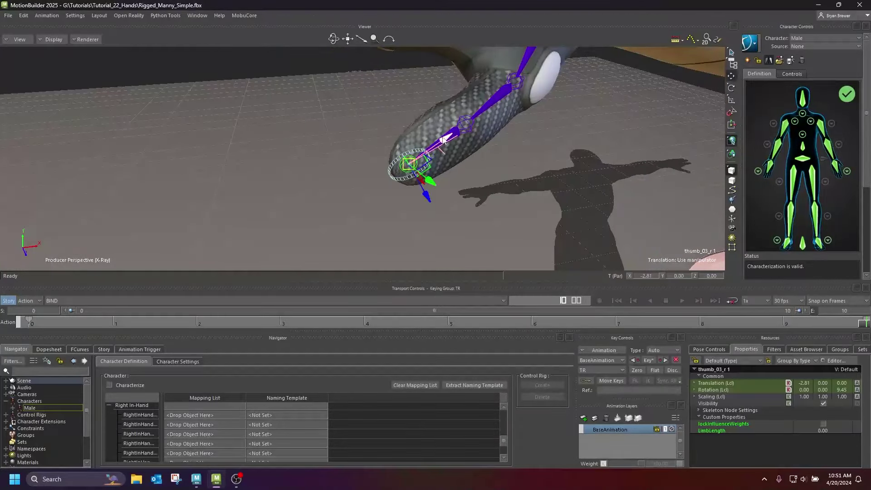
{"action": "left_click_drag", "start_coordinate": [444, 139], "coordinate": [428, 150]}
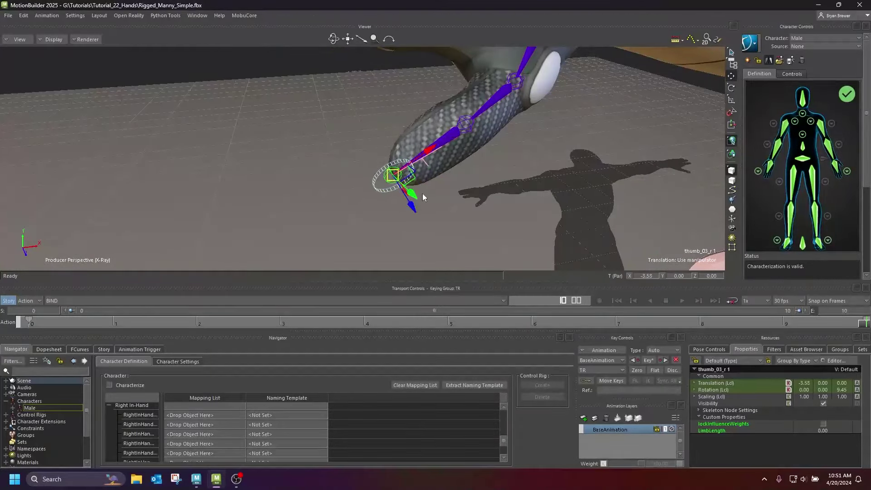
Step: Hide the bones with X-Ray off and view the hand mesh side-on
{"action": "key", "text": "ctrl+a"}
{"action": "scroll", "coordinate": [473, 197], "scroll_direction": "down", "scroll_amount": 3}
{"action": "left_click_drag", "start_coordinate": [473, 197], "coordinate": [413, 196], "text": "alt"}
{"action": "middle_click_drag", "start_coordinate": [413, 196], "coordinate": [366, 177]}
{"action": "mouse_move", "coordinate": [300, 190]}
{"action": "middle_mouse_down"}
{"action": "mouse_move", "coordinate": [320, 176]}
{"action": "mouse_move", "coordinate": [293, 188]}
{"action": "middle_mouse_up"}
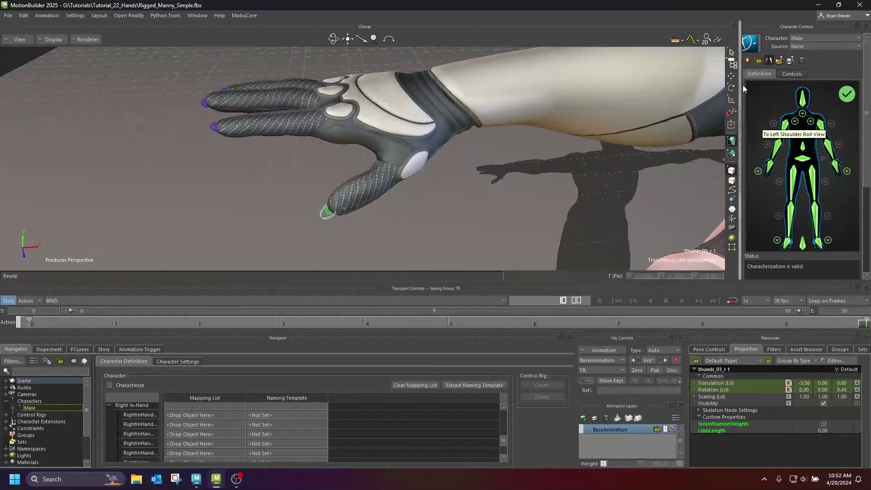
Step: Show the Right Hand mapping with X-Ray on and assign the thumb and index tip bones
{"action": "left_click", "coordinate": [758, 171]}
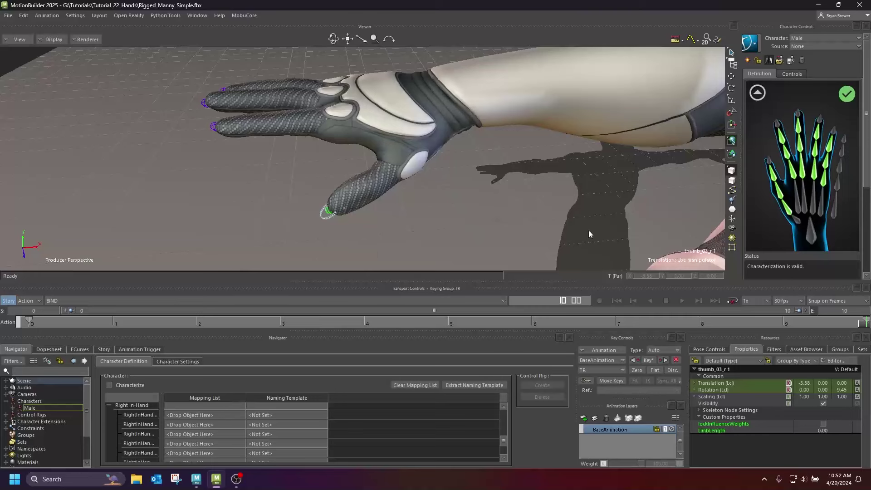
{"action": "key", "text": "ctrl+x"}
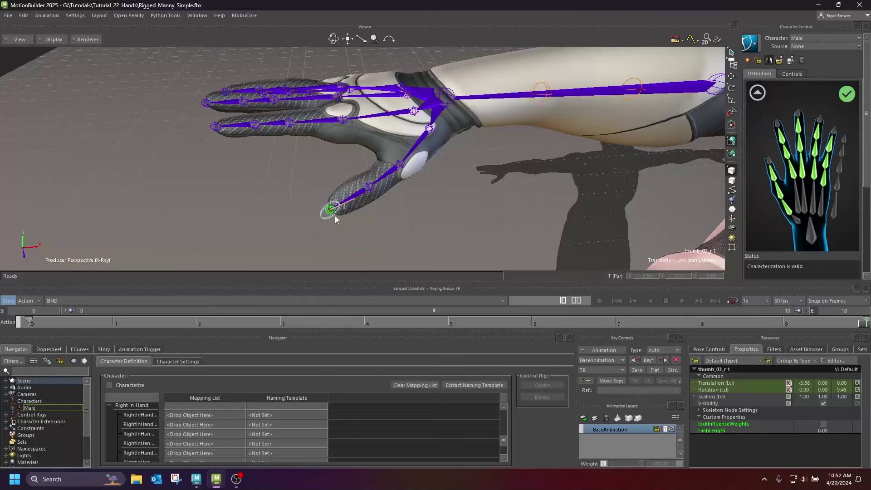
{"action": "right_click", "coordinate": [770, 162]}
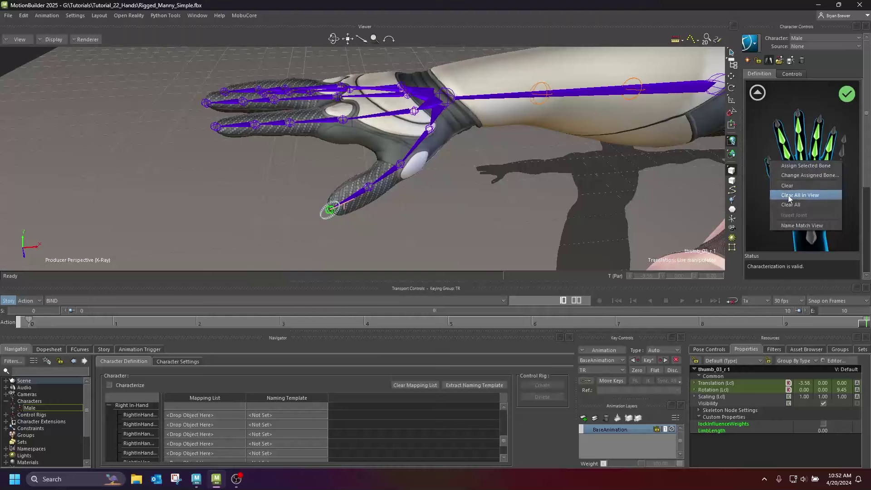
{"action": "left_click", "coordinate": [809, 166]}
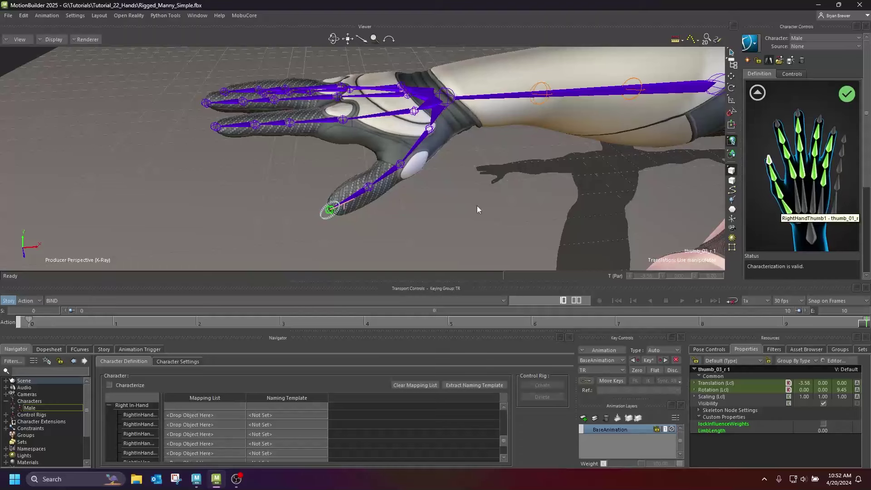
{"action": "left_click", "coordinate": [214, 128]}
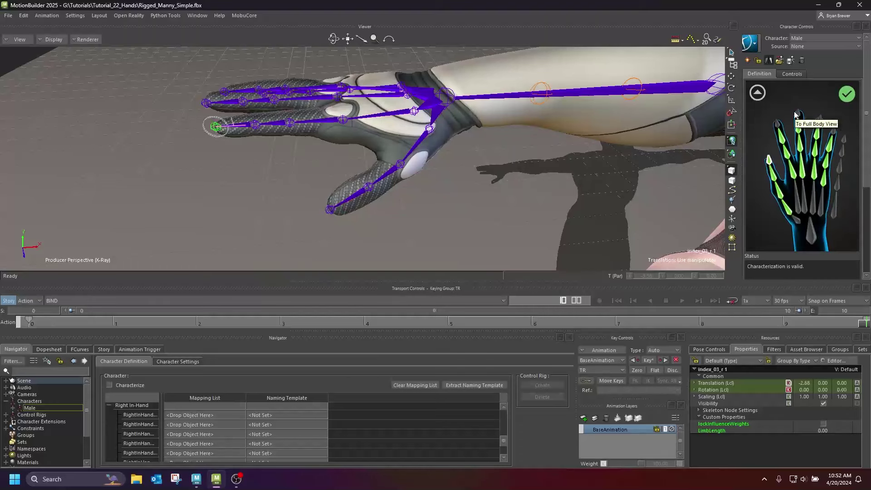
{"action": "right_click", "coordinate": [777, 130]}
{"action": "left_click", "coordinate": [792, 131]}
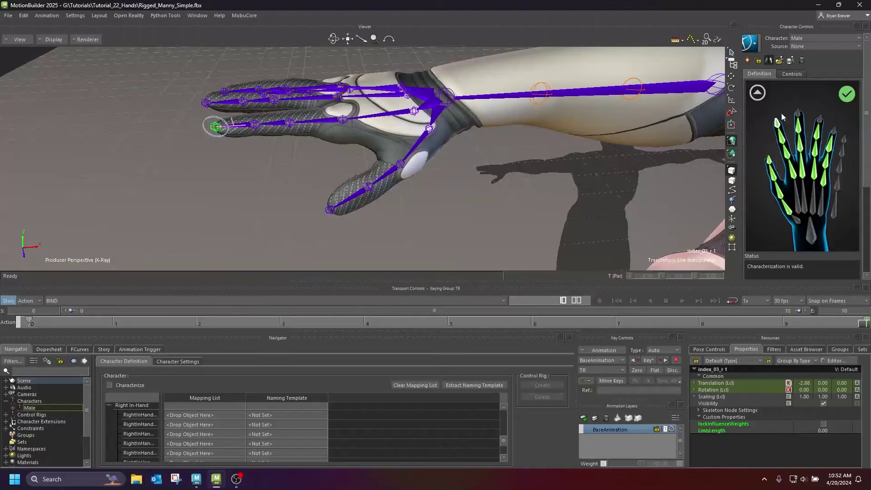
Step: Assign the middle, ring and pinky tip bones to their fingertip slots
{"action": "left_click_drag", "start_coordinate": [239, 122], "coordinate": [228, 143], "text": "ctrl+shift"}
{"action": "left_click", "coordinate": [185, 110]}
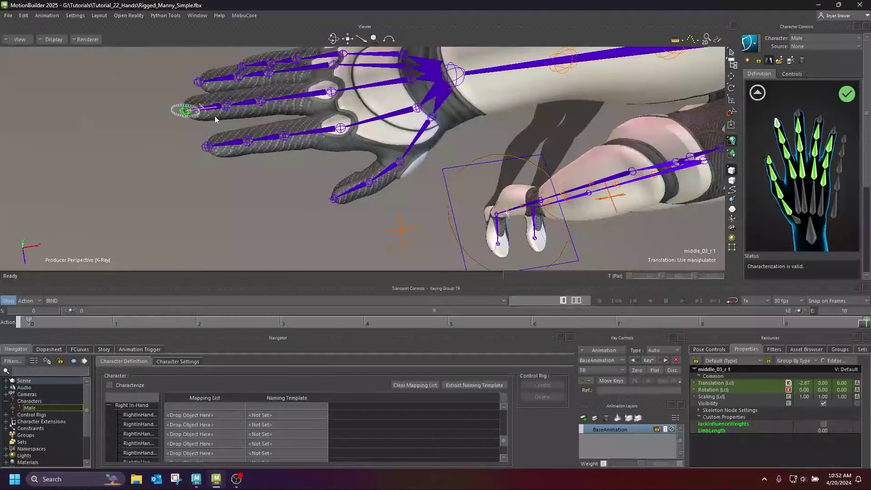
{"action": "right_click", "coordinate": [797, 116]}
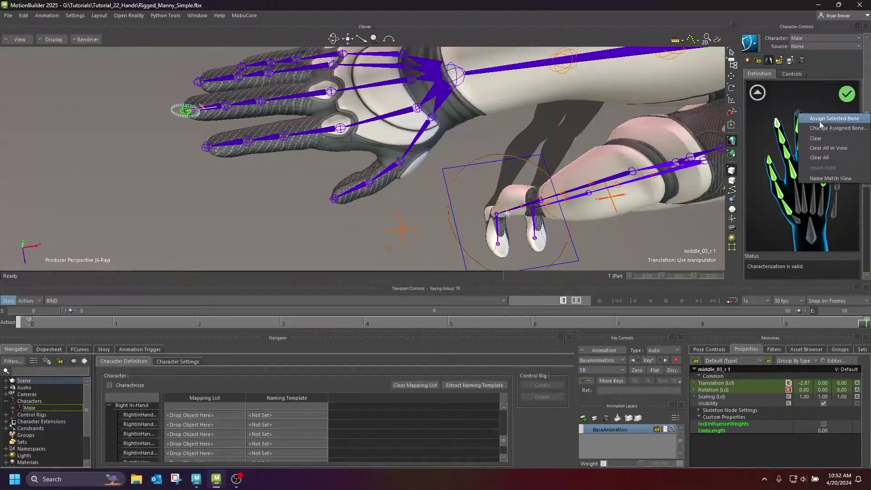
{"action": "left_click", "coordinate": [810, 124]}
{"action": "left_click_drag", "start_coordinate": [303, 112], "coordinate": [303, 149]}
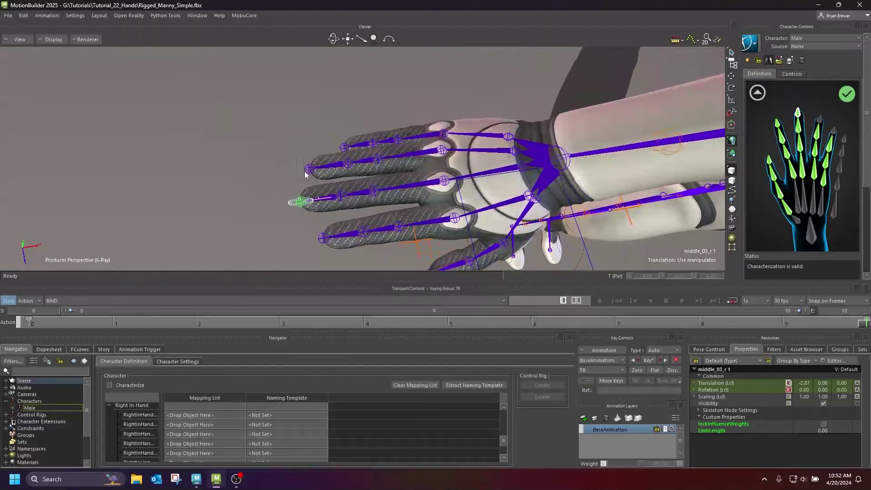
{"action": "left_click", "coordinate": [308, 172]}
{"action": "right_click", "coordinate": [819, 120]}
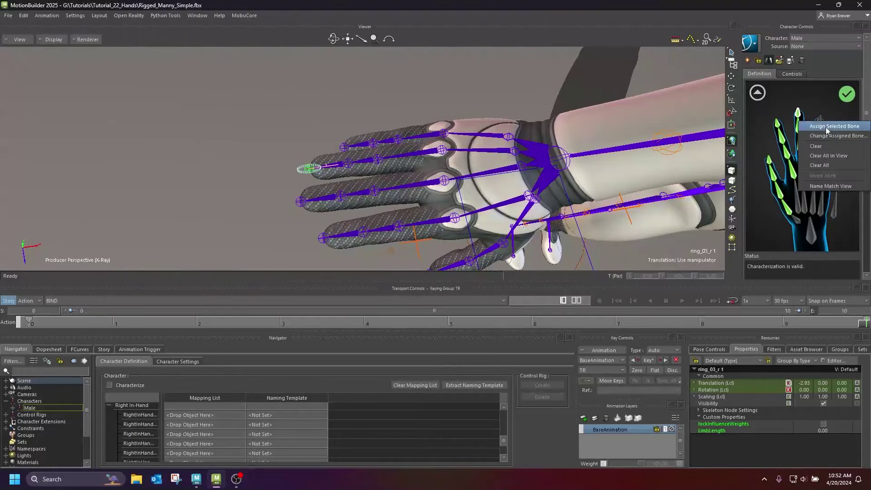
{"action": "left_click", "coordinate": [826, 127]}
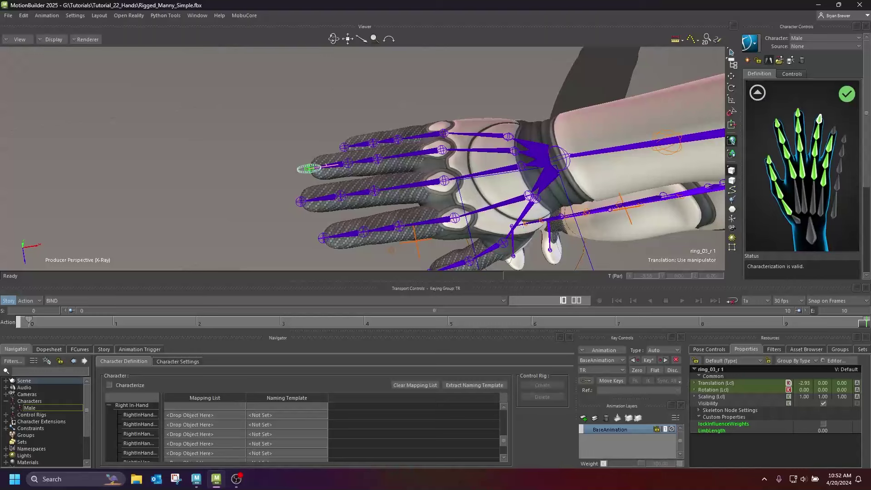
{"action": "left_click", "coordinate": [345, 147]}
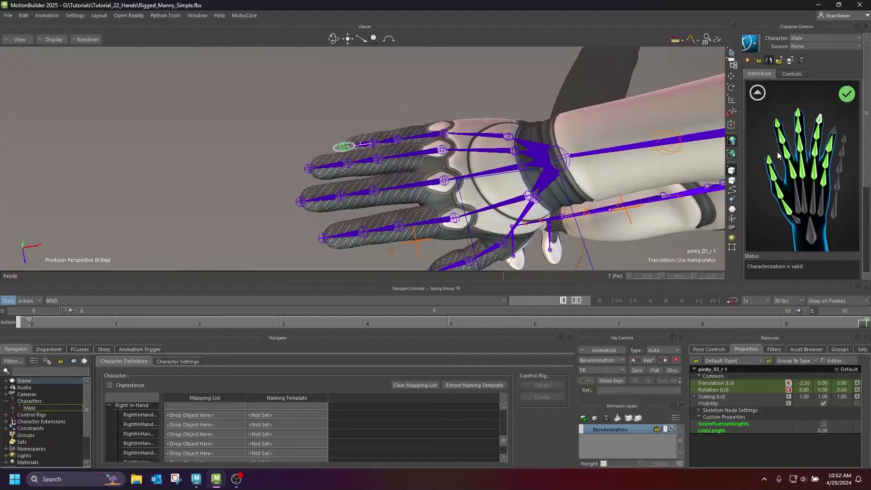
{"action": "right_click", "coordinate": [835, 132]}
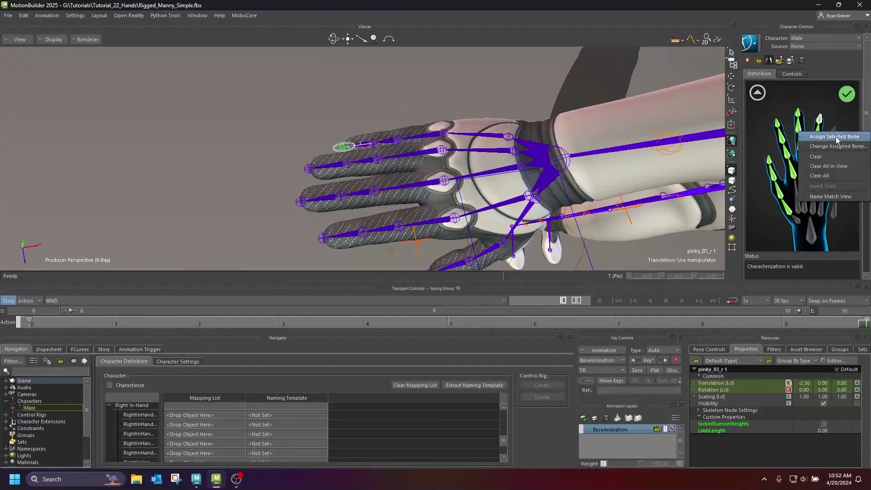
{"action": "left_click", "coordinate": [835, 136]}
{"action": "left_click_drag", "start_coordinate": [377, 233], "coordinate": [466, 183], "text": "alt"}
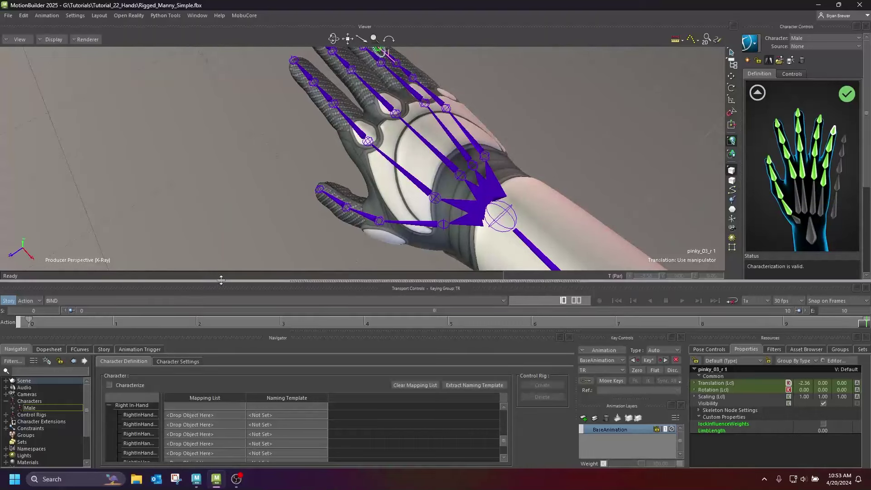
Step: Browse the Definition list, expanding and collapsing the Left In-Hand entries
{"action": "left_click_drag", "start_coordinate": [221, 280], "coordinate": [221, 215]}
{"action": "scroll", "coordinate": [134, 376], "scroll_direction": "up", "scroll_amount": 2}
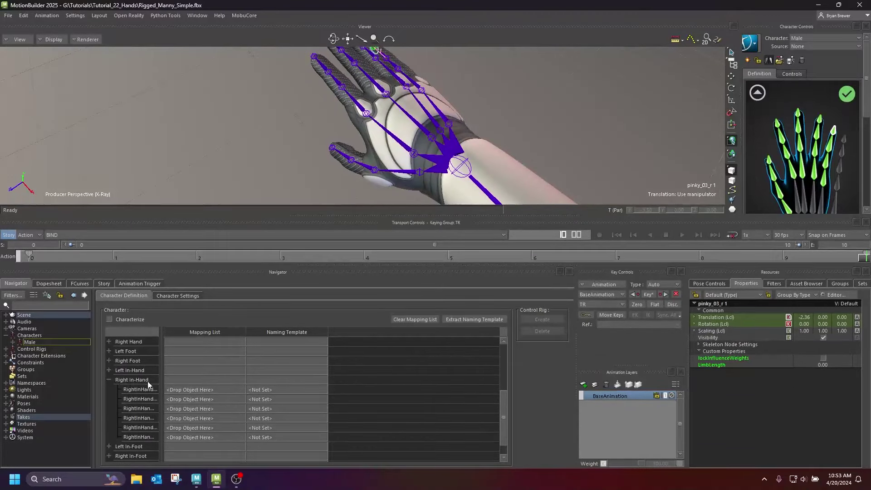
{"action": "left_click", "coordinate": [110, 370]}
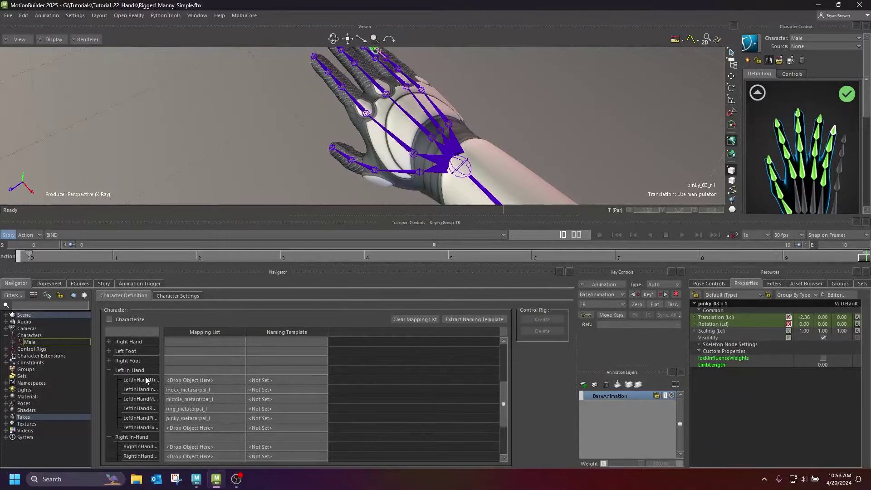
{"action": "left_click", "coordinate": [109, 370]}
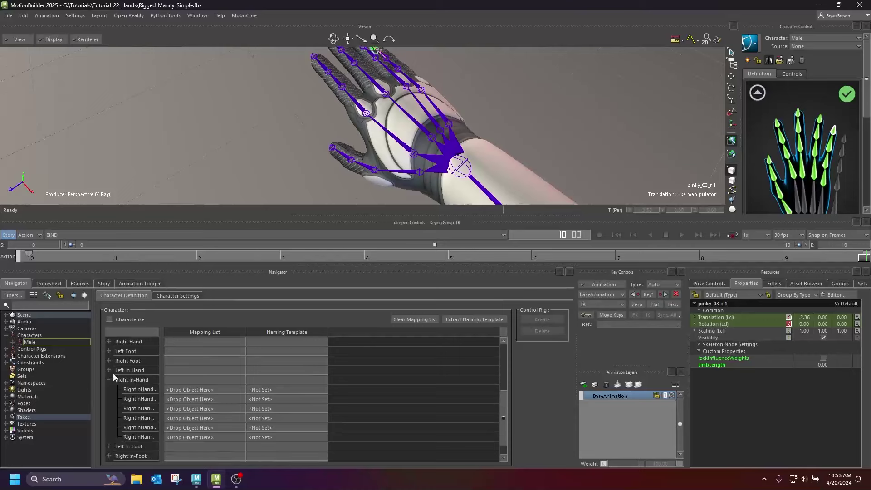
{"action": "left_click", "coordinate": [109, 370]}
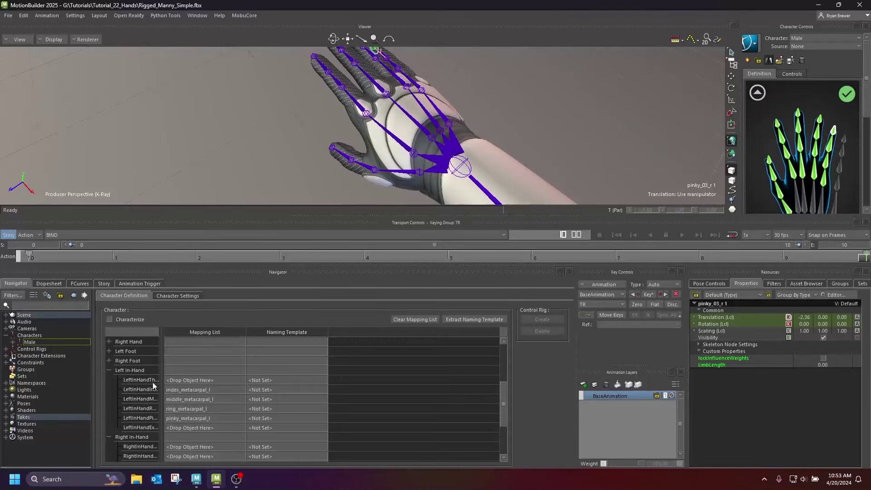
{"action": "left_click", "coordinate": [109, 369]}
{"action": "scroll", "coordinate": [131, 400], "scroll_direction": "down", "scroll_amount": 2}
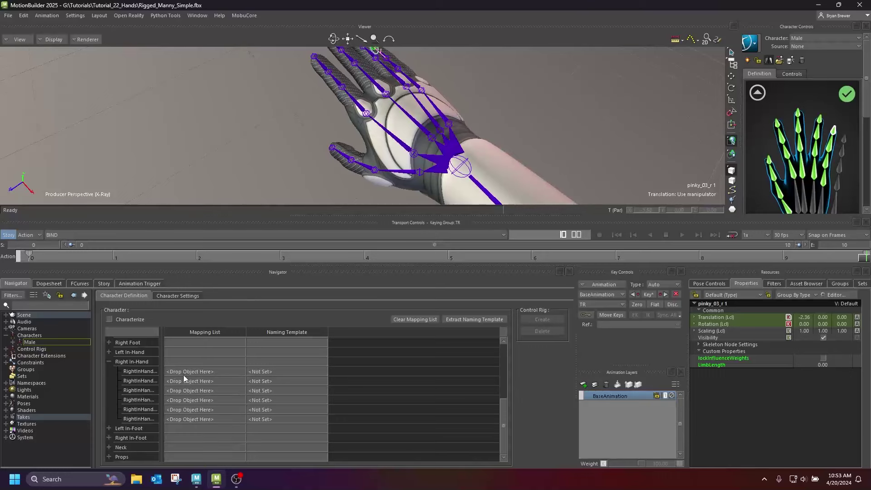
Step: Map index_metacarpal_r to RightInHandIndex and middle_metacarpal_r to RightInHandMiddle
{"action": "left_click", "coordinate": [388, 135]}
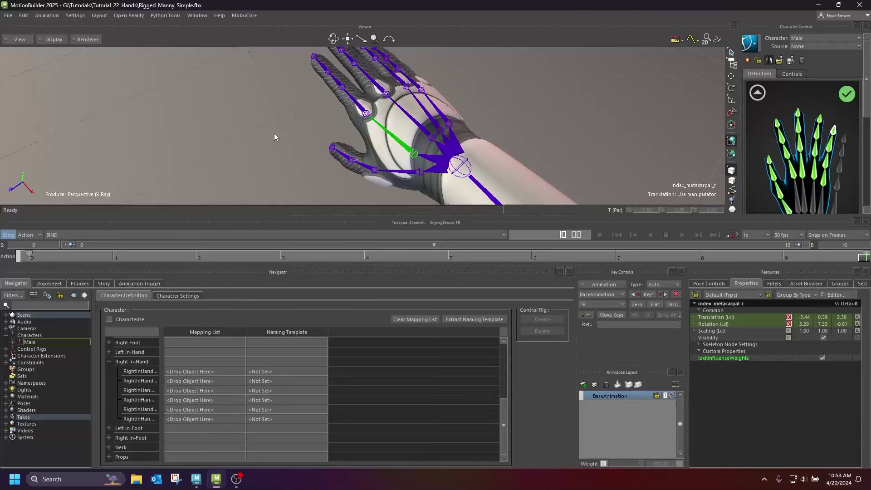
{"action": "left_click_drag", "start_coordinate": [194, 381], "coordinate": [173, 386], "text": "alt"}
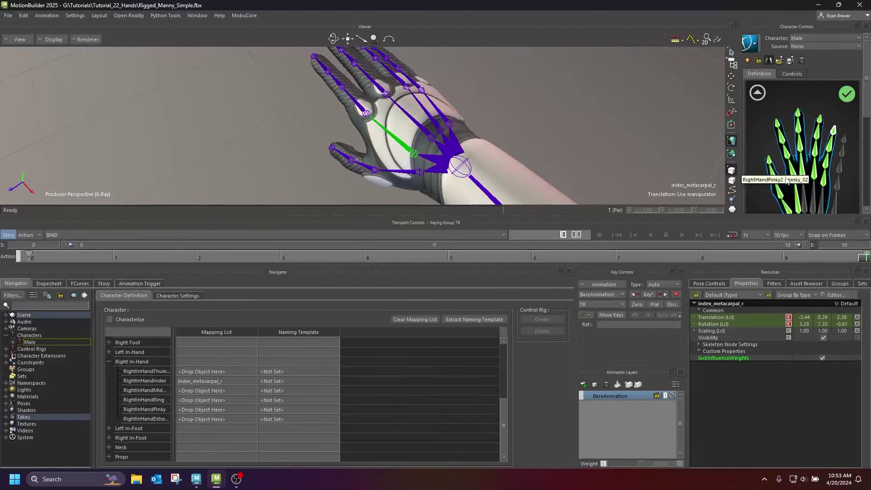
{"action": "left_click_drag", "start_coordinate": [693, 214], "coordinate": [693, 274]}
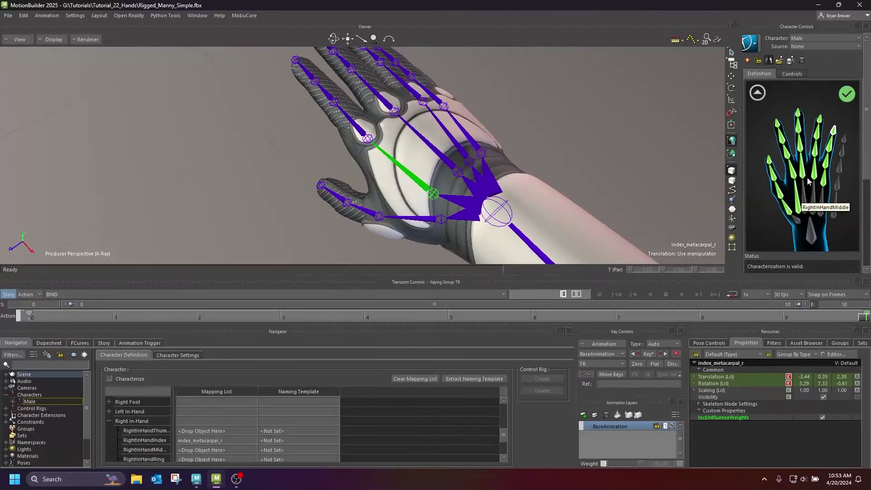
{"action": "left_click", "coordinate": [444, 161]}
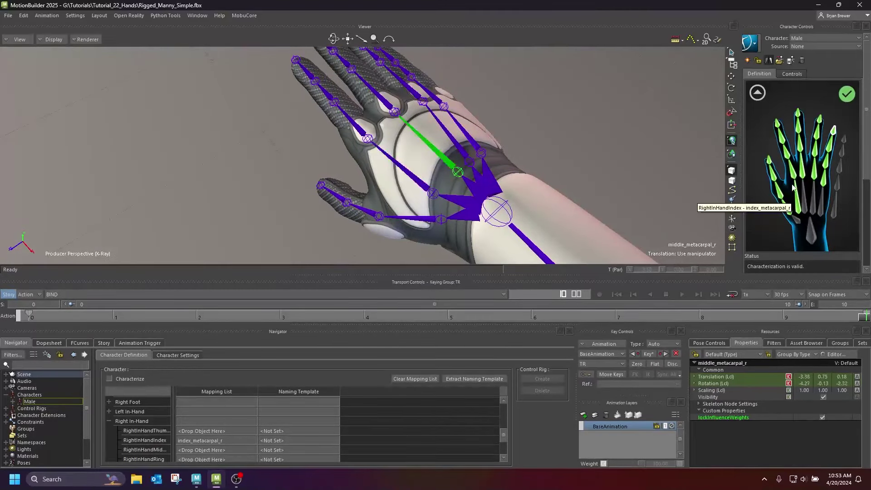
{"action": "right_click", "coordinate": [805, 199]}
{"action": "left_click", "coordinate": [818, 206]}
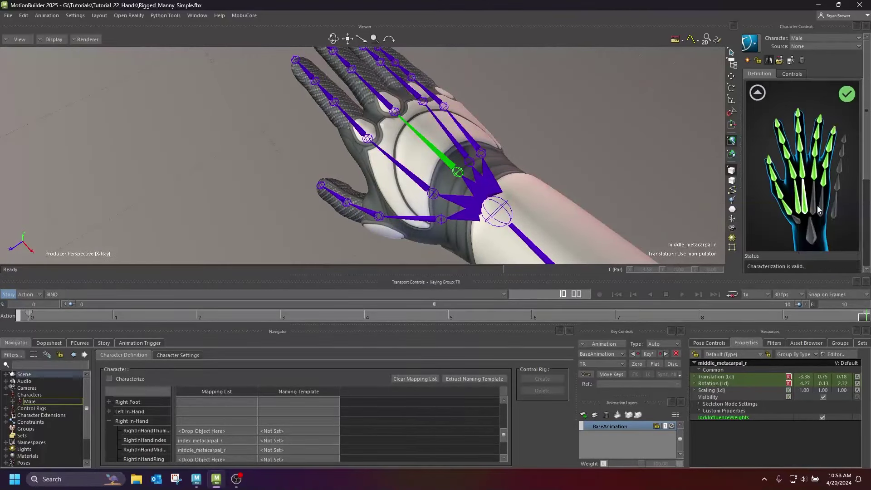
Step: Map ring_metacarpal_r and pinky_metacarpal_r to RightInHandRing and RightInHandPinky, then view the whole arm
{"action": "left_click", "coordinate": [455, 141]}
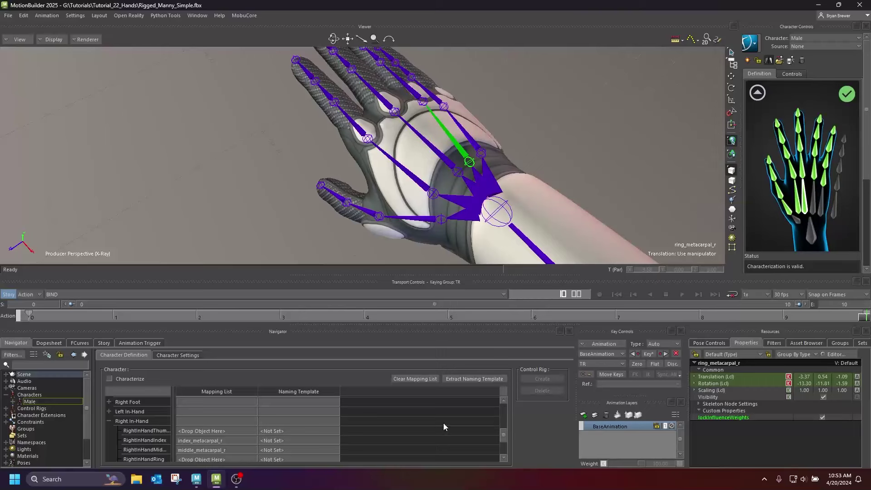
{"action": "scroll", "coordinate": [422, 415], "scroll_direction": "down", "scroll_amount": 2}
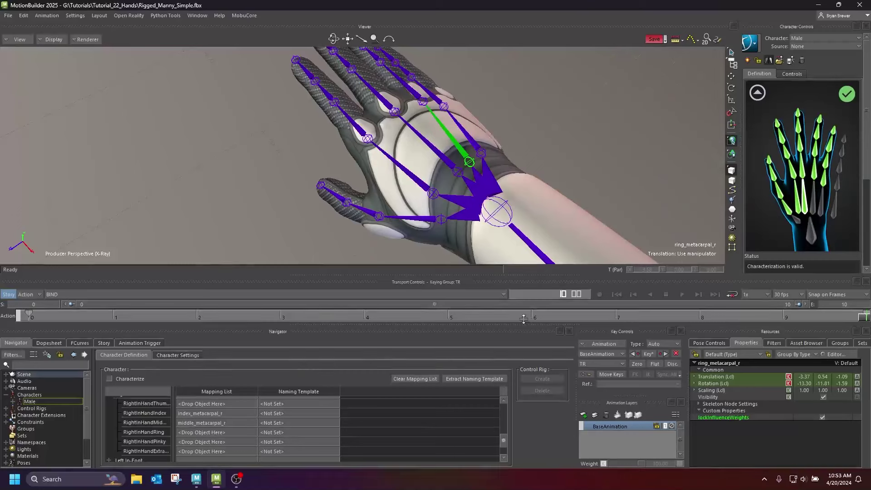
{"action": "left_click", "coordinate": [818, 206]}
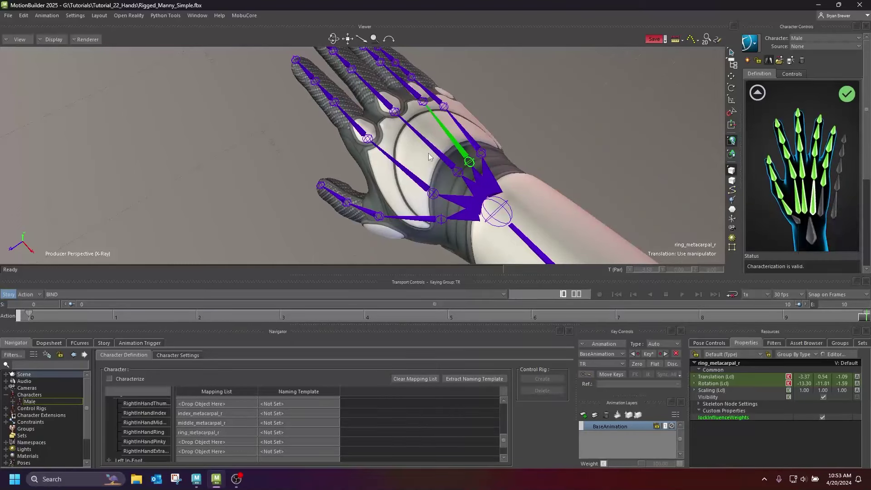
{"action": "left_click", "coordinate": [474, 144]}
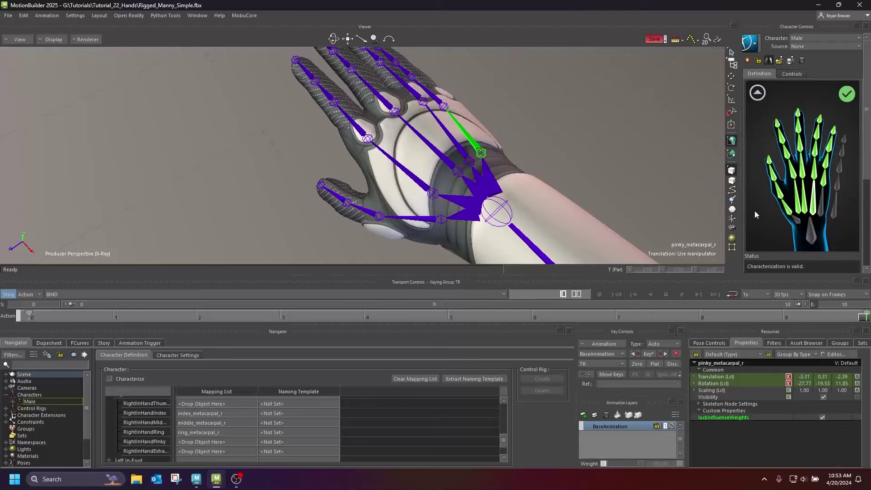
{"action": "right_click", "coordinate": [820, 209]}
{"action": "left_click", "coordinate": [830, 212]}
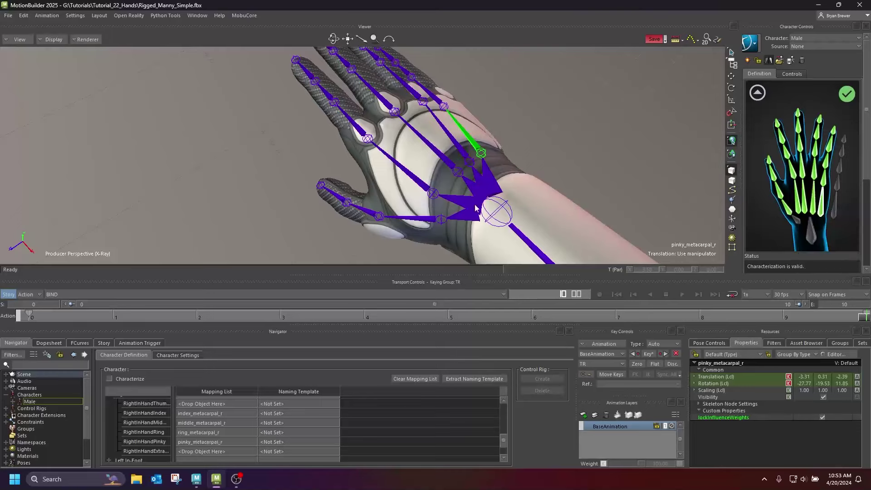
{"action": "right_click_drag", "start_coordinate": [483, 210], "coordinate": [395, 198], "text": "alt"}
{"action": "left_click_drag", "start_coordinate": [394, 198], "coordinate": [443, 162], "text": "alt"}
{"action": "middle_click_drag", "start_coordinate": [442, 162], "coordinate": [477, 181], "text": "alt"}
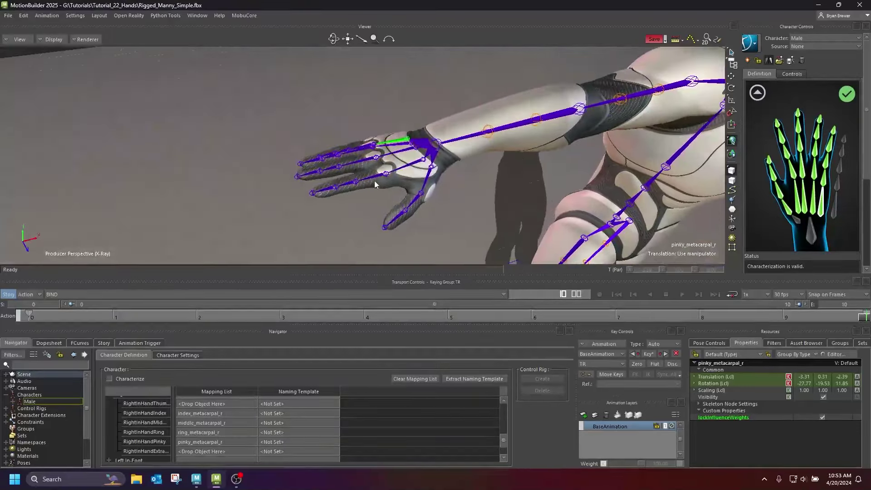
{"action": "middle_click_drag", "start_coordinate": [378, 185], "coordinate": [249, 200]}
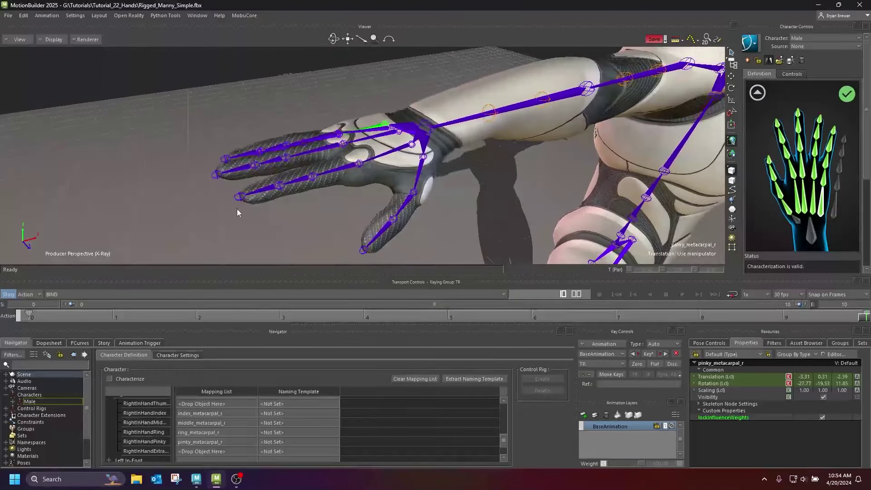
Step: Turn on Characterize for the Male character and choose Biped
{"action": "middle_click_drag", "start_coordinate": [329, 214], "coordinate": [349, 138]}
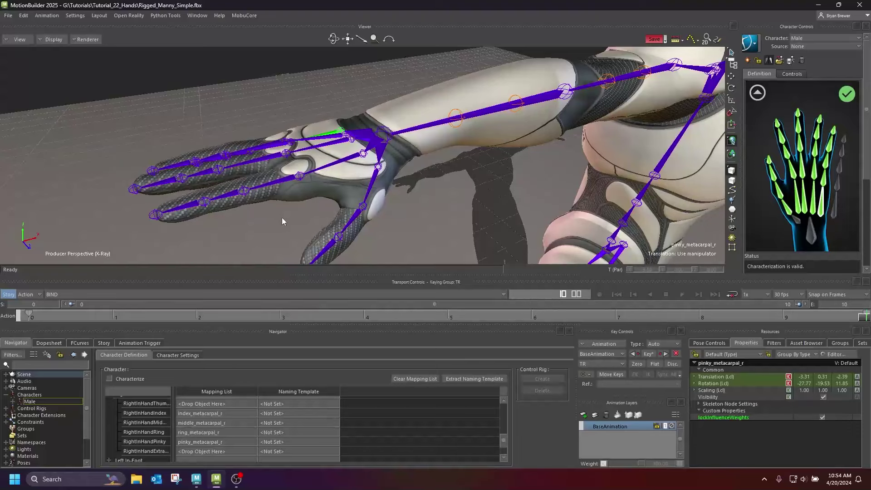
{"action": "middle_click_drag", "start_coordinate": [282, 221], "coordinate": [229, 216]}
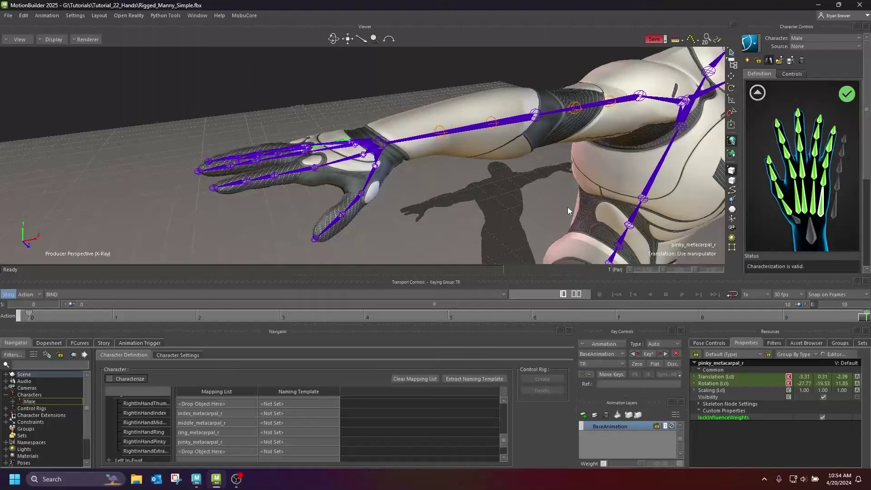
{"action": "middle_click_drag", "start_coordinate": [568, 207], "coordinate": [470, 159]}
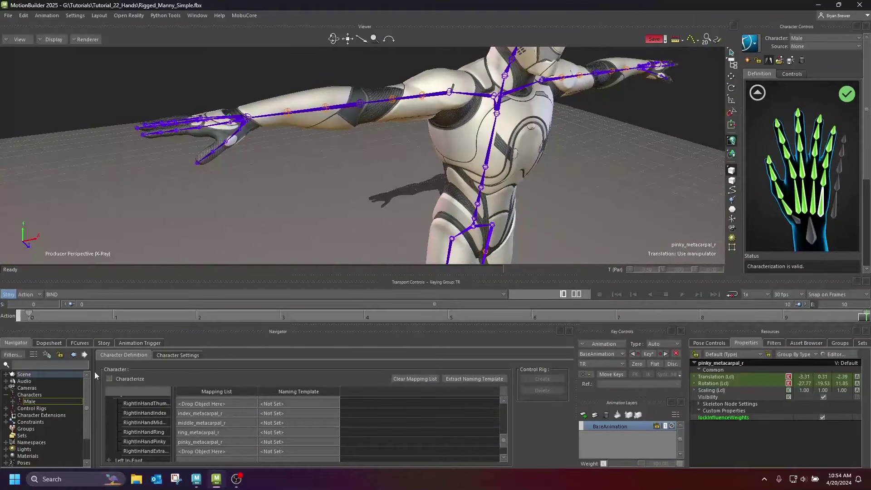
{"action": "left_click", "coordinate": [109, 379]}
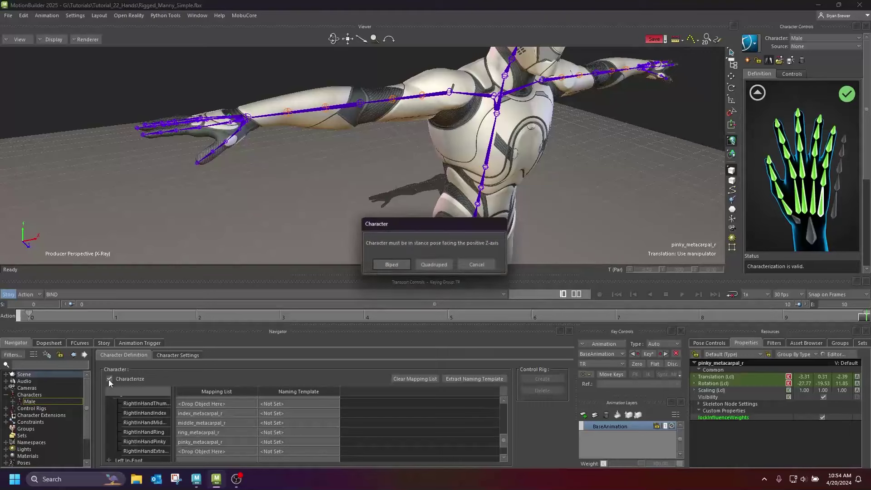
{"action": "left_click", "coordinate": [391, 265]}
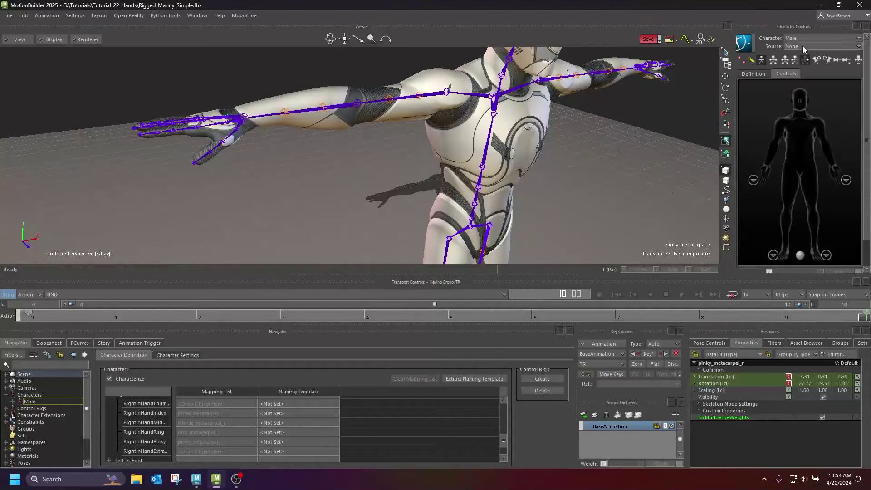
Step: Delete the existing control rig and create a new FK/IK control rig
{"action": "left_click", "coordinate": [546, 393]}
{"action": "left_click", "coordinate": [413, 266]}
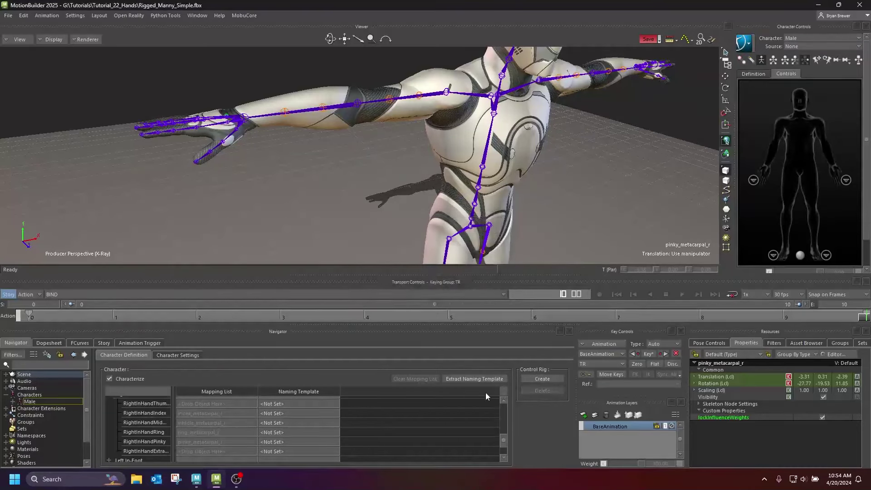
{"action": "left_click", "coordinate": [543, 378]}
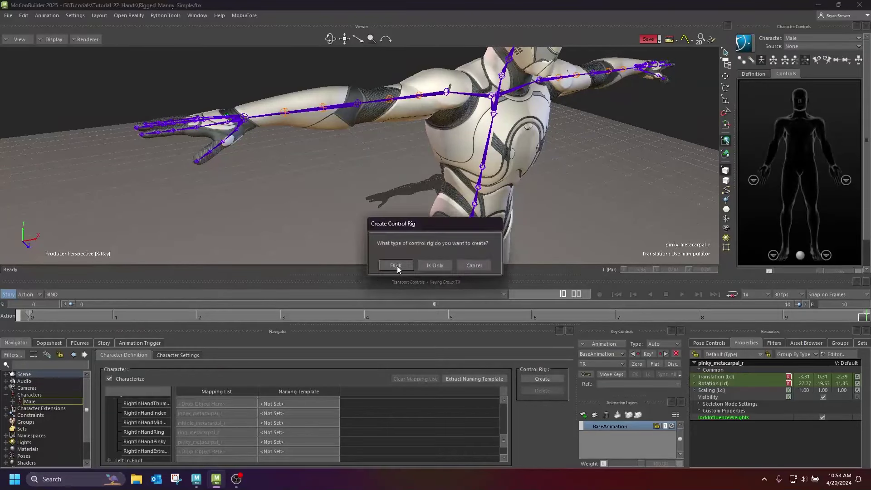
{"action": "left_click", "coordinate": [395, 266]}
Step: In the Schematic view, marquee-select all 45 control-rig marker nodes
{"action": "scroll", "coordinate": [249, 173], "scroll_direction": "up", "scroll_amount": 2}
{"action": "middle_click_drag", "start_coordinate": [249, 173], "coordinate": [300, 193], "text": "alt"}
{"action": "scroll", "coordinate": [203, 182], "scroll_direction": "up", "scroll_amount": 2}
{"action": "left_click_drag", "start_coordinate": [204, 185], "coordinate": [342, 215]}
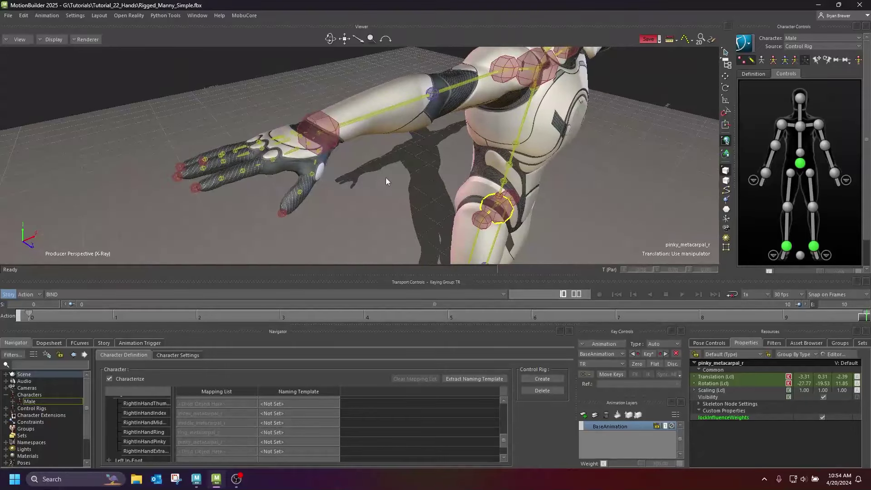
{"action": "key", "text": "ctrl+w"}
{"action": "scroll", "coordinate": [449, 135], "scroll_direction": "up", "scroll_amount": 6}
{"action": "scroll", "coordinate": [510, 160], "scroll_direction": "down", "scroll_amount": 10}
{"action": "scroll", "coordinate": [484, 168], "scroll_direction": "up", "scroll_amount": 7}
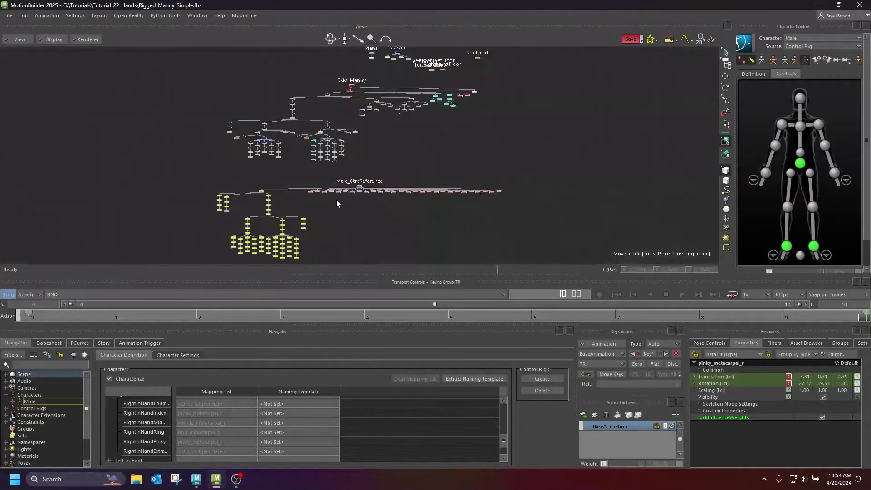
{"action": "scroll", "coordinate": [320, 209], "scroll_direction": "up", "scroll_amount": 5}
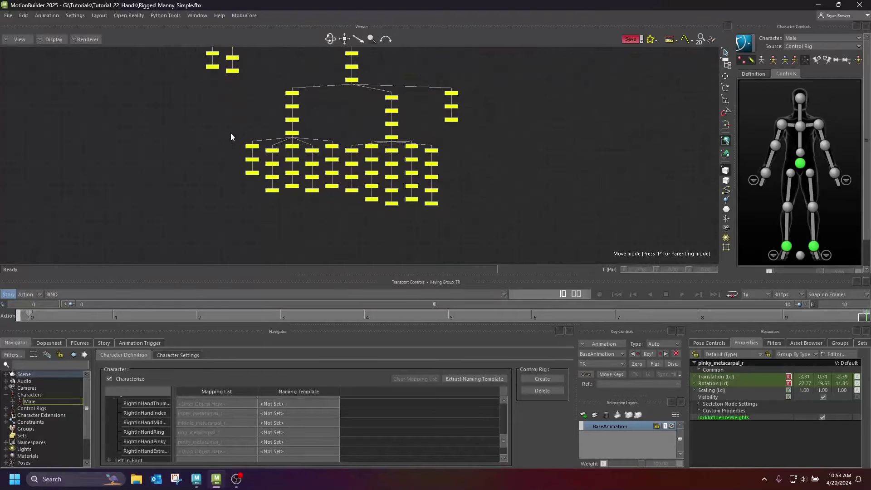
{"action": "left_click_drag", "start_coordinate": [434, 222], "coordinate": [450, 224]}
Step: Back in perspective, set the markers' Marker Settings Look to Stick, then clear the selection
{"action": "key", "text": "ctrl+w"}
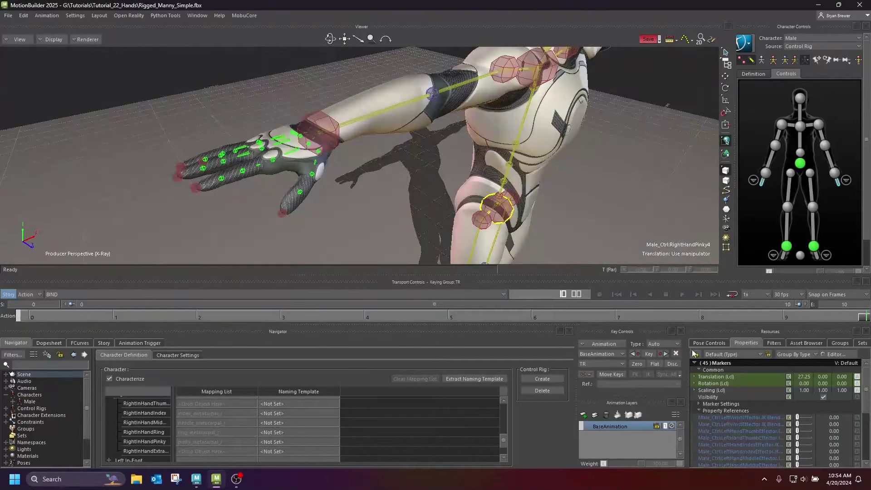
{"action": "left_click", "coordinate": [699, 404]}
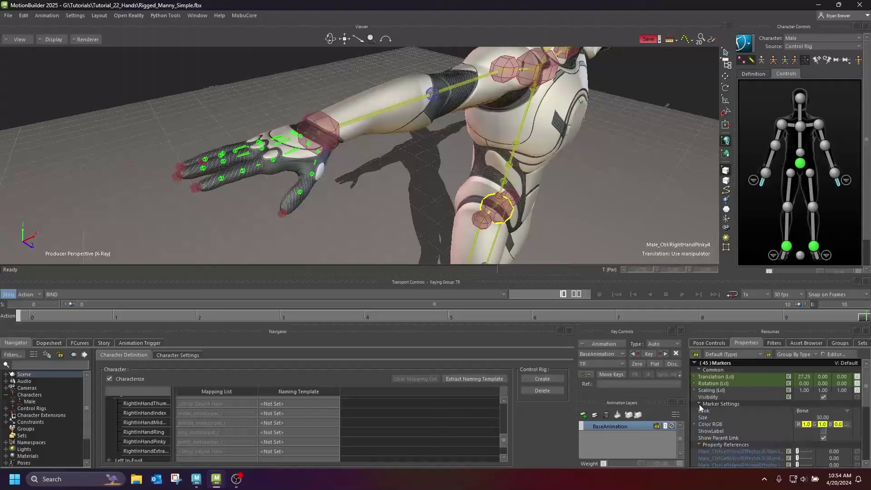
{"action": "left_click", "coordinate": [804, 412]}
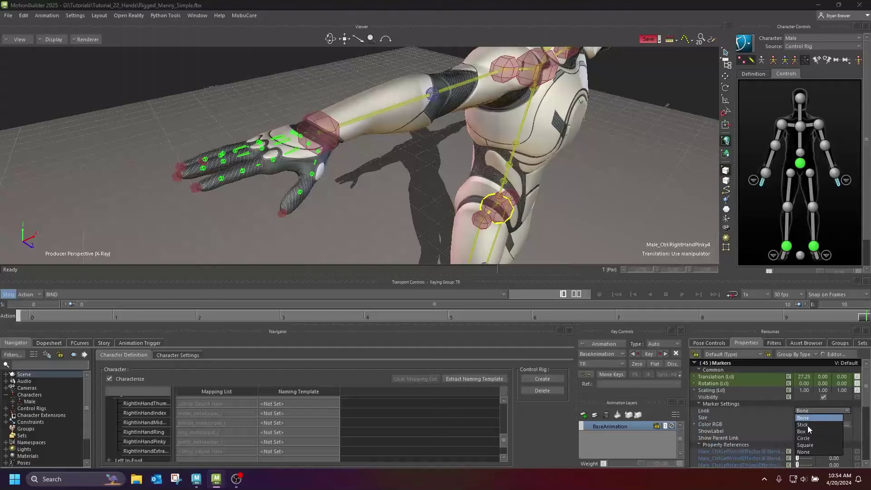
{"action": "left_click", "coordinate": [803, 425]}
{"action": "mouse_move", "coordinate": [397, 229]}
{"action": "left_mouse_down", "text": "alt"}
{"action": "mouse_move", "coordinate": [388, 245]}
{"action": "mouse_move", "coordinate": [386, 237]}
{"action": "left_mouse_up", "text": "alt"}
{"action": "left_click", "coordinate": [365, 202]}
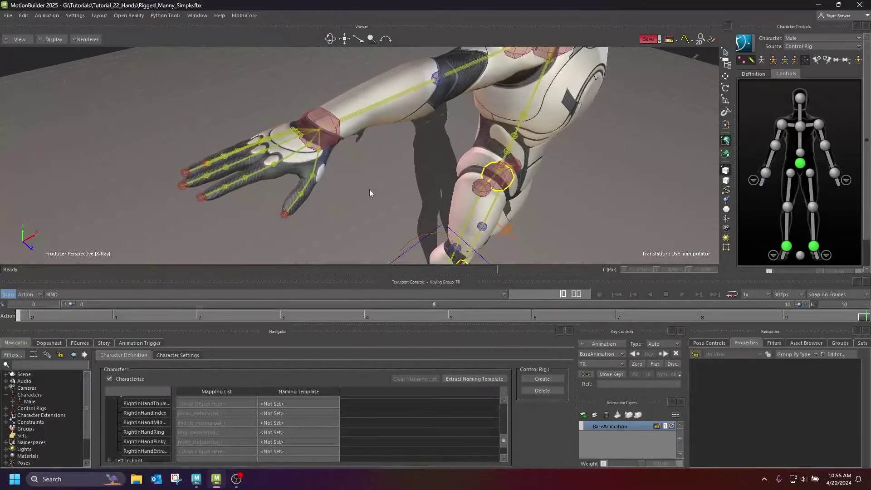
Step: In the Schematic, move the finger-chain subtree right and the left-hand subtree left
{"action": "key", "text": "ctrl+w"}
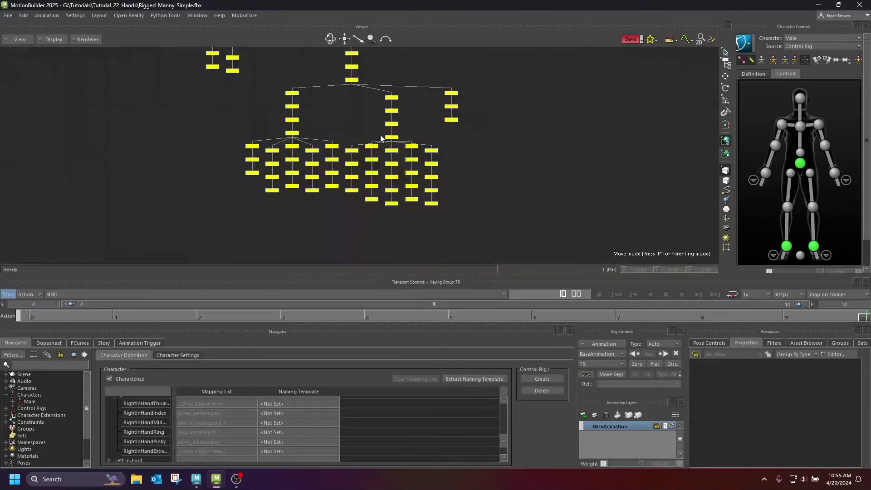
{"action": "left_click_drag", "start_coordinate": [394, 142], "coordinate": [424, 150]}
{"action": "left_click_drag", "start_coordinate": [297, 137], "coordinate": [260, 145]}
{"action": "scroll", "coordinate": [366, 146], "scroll_direction": "up", "scroll_amount": 1}
Step: Box-select the right-hand finger nodes, moving the pinky node column up along the way
{"action": "left_click_drag", "start_coordinate": [355, 142], "coordinate": [361, 171]}
{"action": "left_click_drag", "start_coordinate": [482, 231], "coordinate": [484, 231]}
{"action": "left_click_drag", "start_coordinate": [361, 176], "coordinate": [364, 204]}
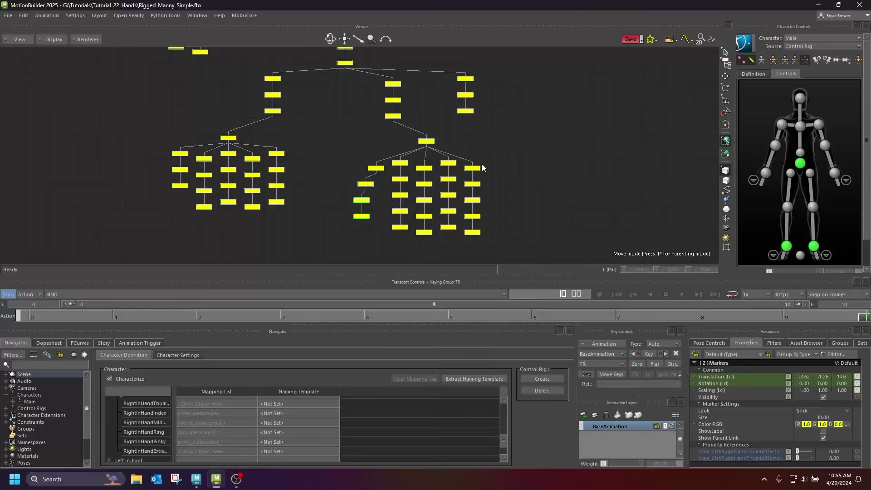
{"action": "left_click", "coordinate": [499, 162]}
{"action": "left_click_drag", "start_coordinate": [473, 170], "coordinate": [474, 162]}
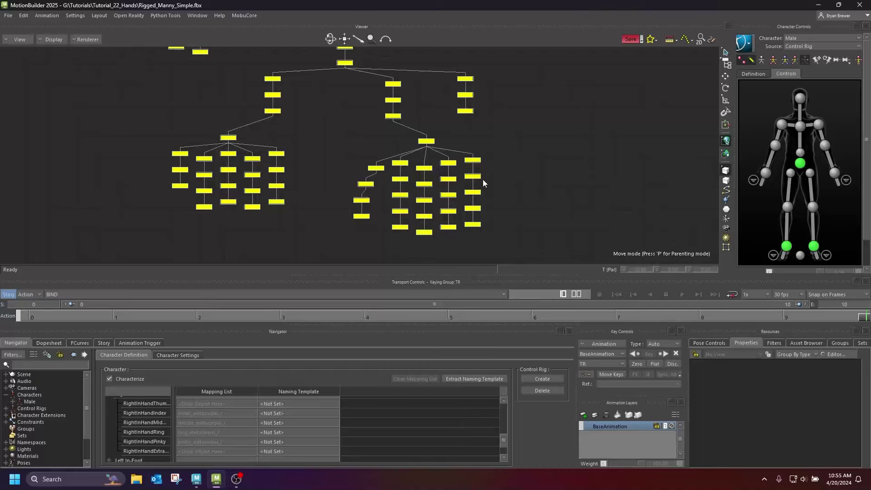
{"action": "scroll", "coordinate": [485, 182], "scroll_direction": "up", "scroll_amount": 2}
{"action": "scroll", "coordinate": [485, 182], "scroll_direction": "down", "scroll_amount": 4}
{"action": "left_click_drag", "start_coordinate": [520, 238], "coordinate": [408, 182]}
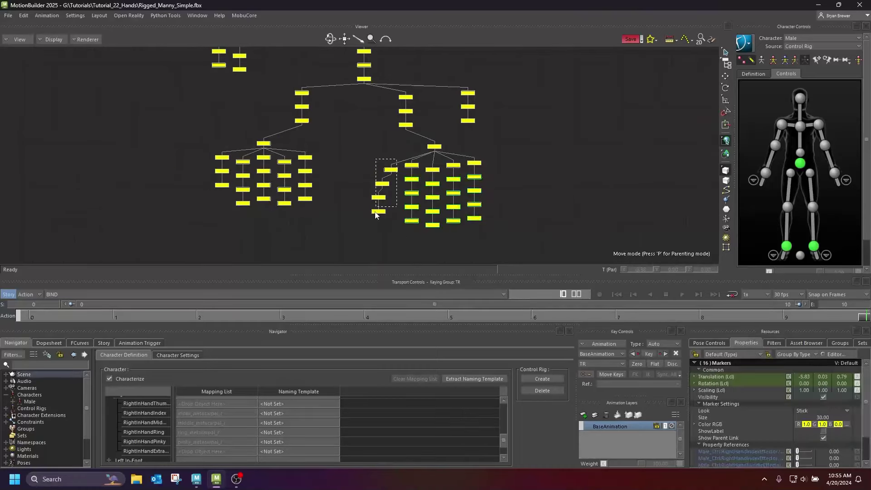
{"action": "scroll", "coordinate": [389, 176], "scroll_direction": "up", "scroll_amount": 2}
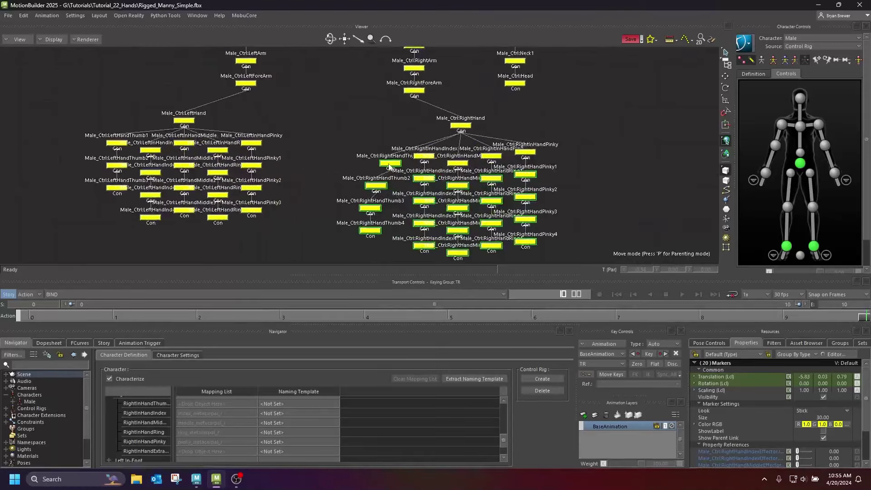
{"action": "scroll", "coordinate": [422, 174], "scroll_direction": "down", "scroll_amount": 2}
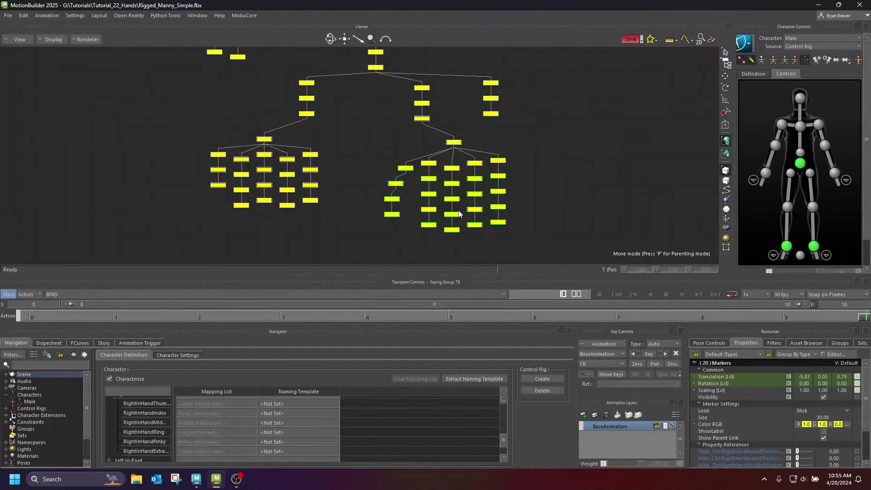
Step: Colour the selected right-hand finger markers orange
{"action": "left_click", "coordinate": [847, 424]}
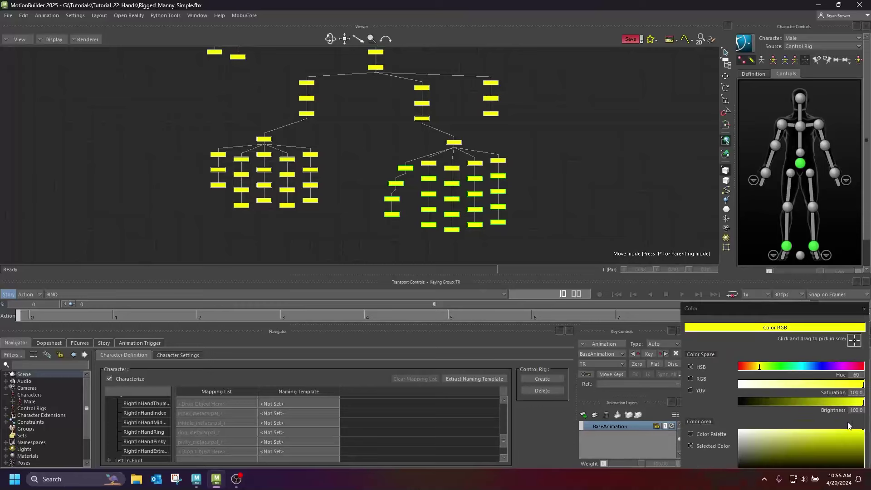
{"action": "left_click_drag", "start_coordinate": [757, 367], "coordinate": [751, 370]}
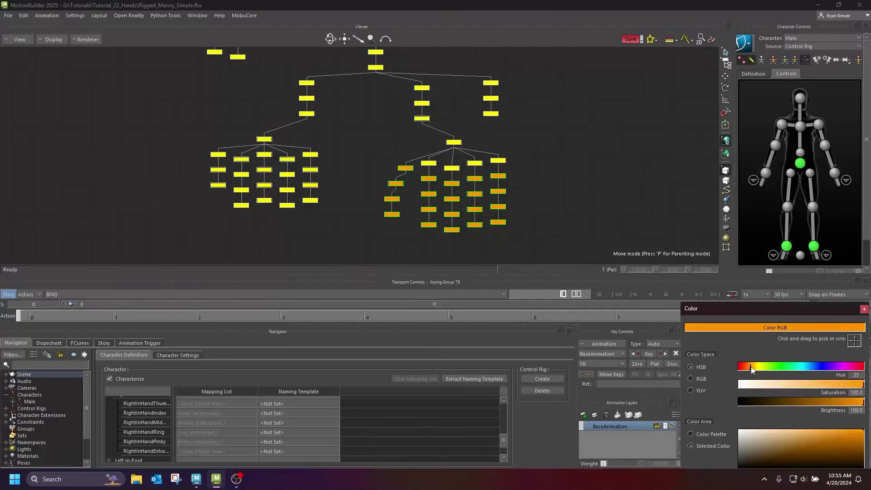
{"action": "left_click", "coordinate": [864, 309]}
Step: Box-select another group of finger nodes and shift their marker colour toward yellow-green
{"action": "left_click_drag", "start_coordinate": [530, 159], "coordinate": [429, 172]}
{"action": "scroll", "coordinate": [458, 170], "scroll_direction": "up", "scroll_amount": 3}
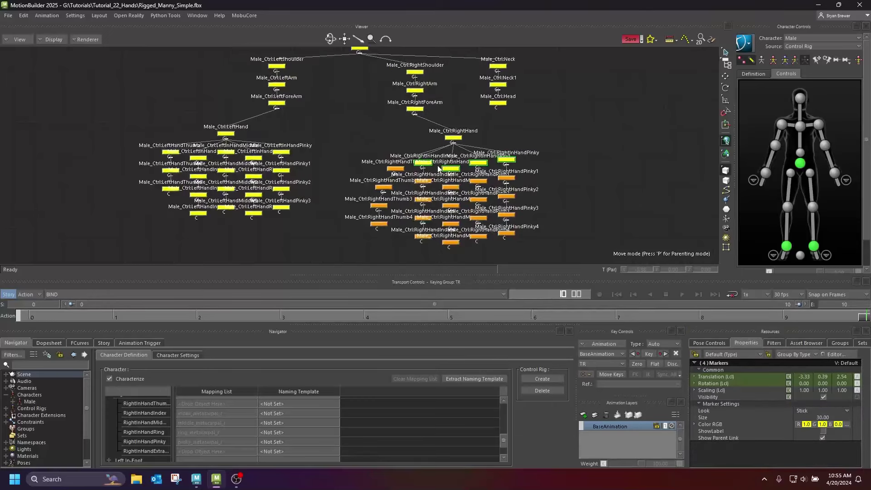
{"action": "scroll", "coordinate": [528, 172], "scroll_direction": "down", "scroll_amount": 5}
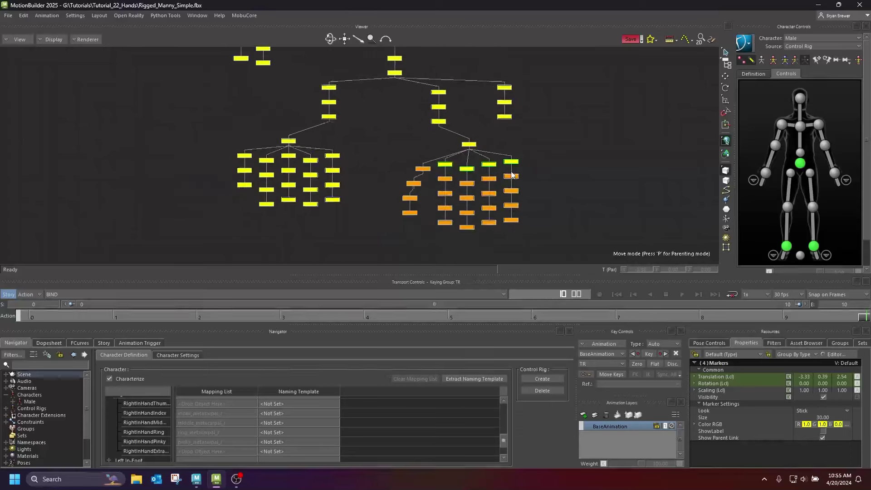
{"action": "left_click", "coordinate": [846, 425]}
{"action": "left_click_drag", "start_coordinate": [760, 369], "coordinate": [766, 371]}
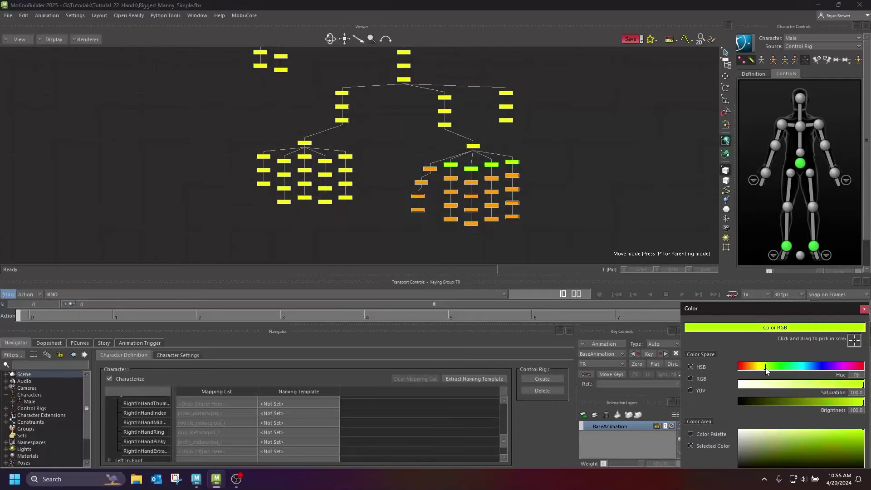
{"action": "left_click", "coordinate": [864, 310]}
Step: Hide the RightHandThumb4, Index4 and Middle4 nodes, then return to the 3D perspective view
{"action": "scroll", "coordinate": [404, 196], "scroll_direction": "up", "scroll_amount": 3}
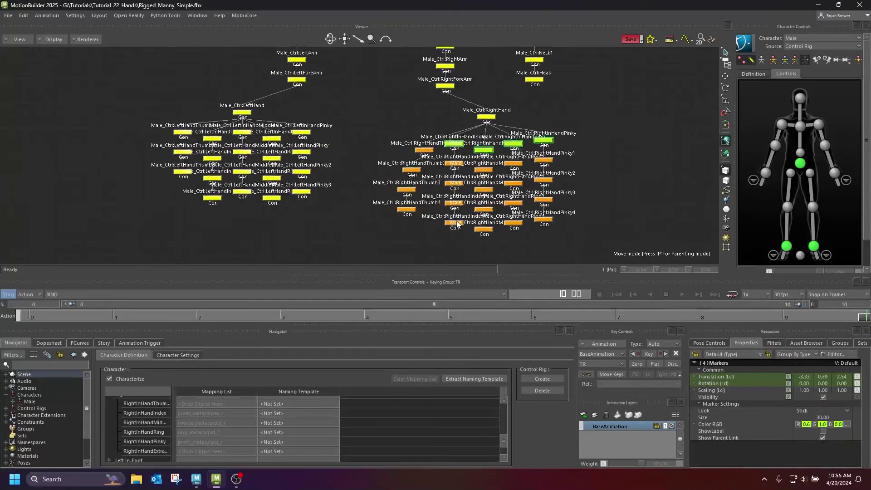
{"action": "left_click", "coordinate": [404, 194]}
{"action": "key", "text": "Delete"}
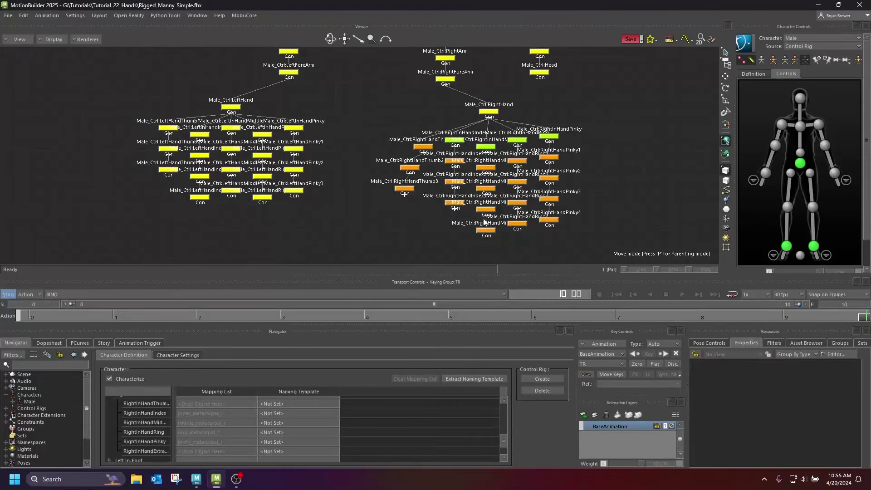
{"action": "key", "text": "Delete"}
{"action": "key", "text": "Delete"}
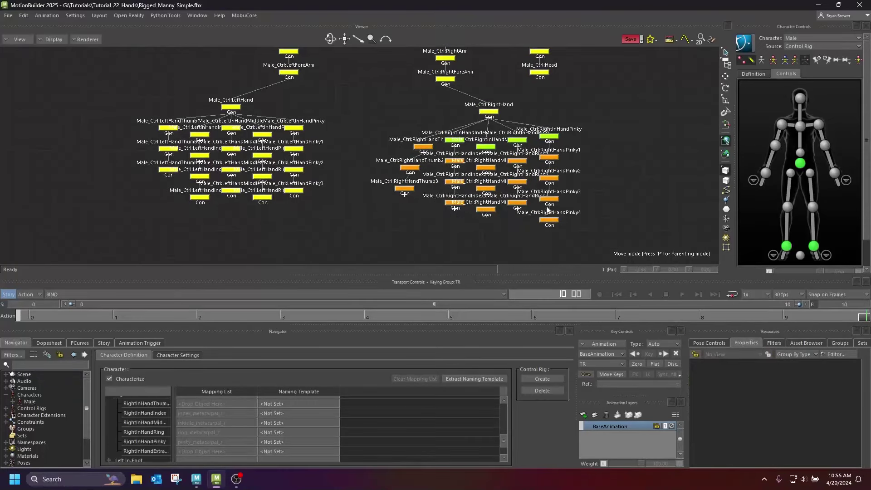
{"action": "scroll", "coordinate": [540, 220], "scroll_direction": "up", "scroll_amount": 3}
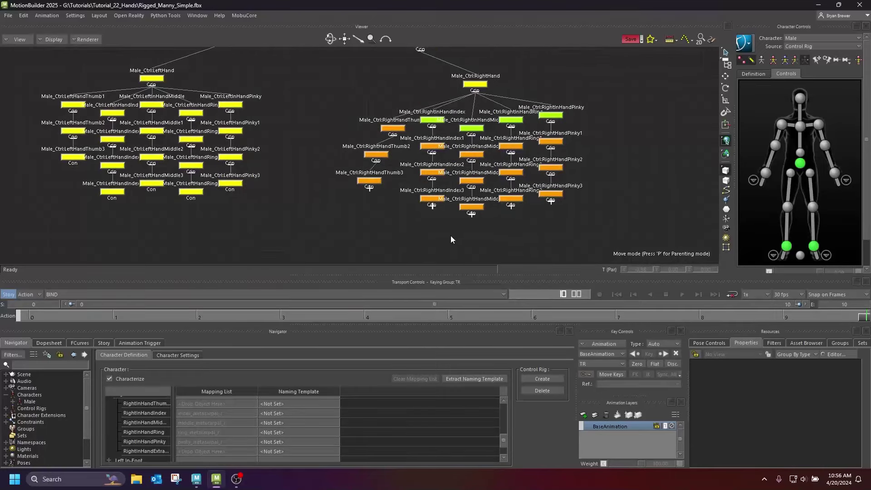
{"action": "scroll", "coordinate": [467, 227], "scroll_direction": "up", "scroll_amount": 2}
{"action": "key", "text": "ctrl+e"}
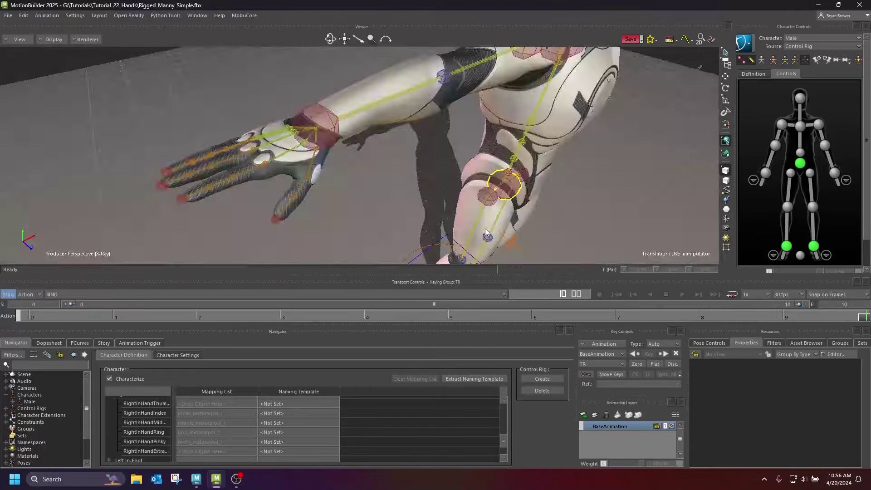
Step: Rotate the right index finger control to bend the finger
{"action": "left_click_drag", "start_coordinate": [358, 209], "coordinate": [330, 162], "text": "ctrl+shift"}
{"action": "left_click", "coordinate": [329, 159]}
{"action": "key", "text": "r"}
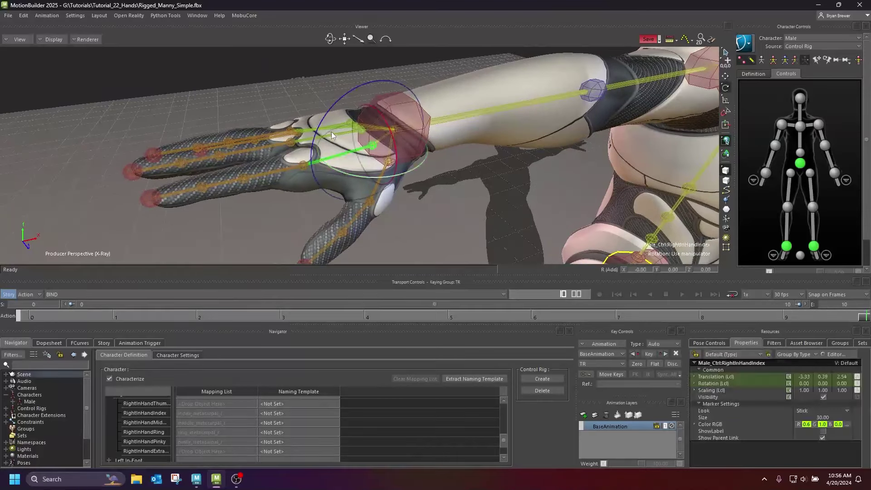
{"action": "left_click_drag", "start_coordinate": [328, 129], "coordinate": [323, 124]}
Step: Enable Body Parts keying and pull the right index fingertip effector down into a curl
{"action": "left_click", "coordinate": [151, 200]}
{"action": "left_click_drag", "start_coordinate": [195, 199], "coordinate": [218, 168], "text": "ctrl+shift"}
{"action": "key", "text": "t"}
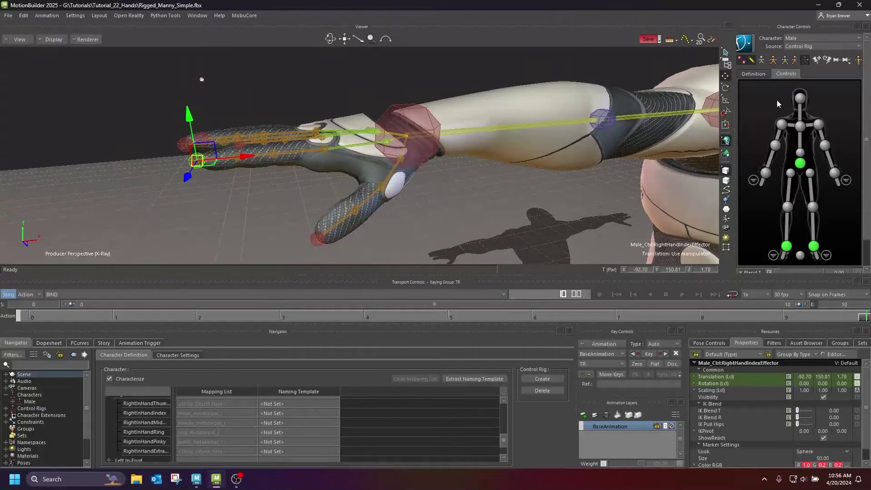
{"action": "left_click", "coordinate": [794, 60]}
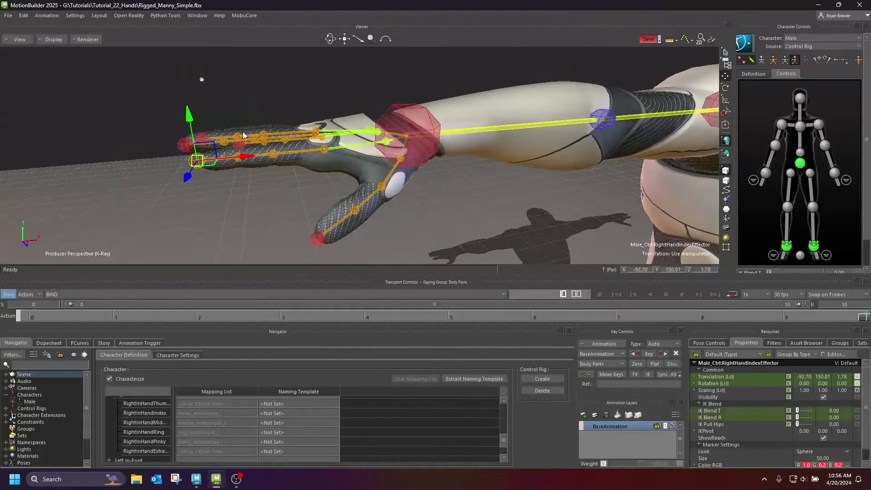
{"action": "left_click_drag", "start_coordinate": [213, 150], "coordinate": [288, 193]}
Step: Curl the right middle fingertip the same way, then undo both finger curls
{"action": "left_click", "coordinate": [187, 148]}
{"action": "left_click_drag", "start_coordinate": [201, 136], "coordinate": [243, 172]}
{"action": "key", "text": "ctrl+z"}
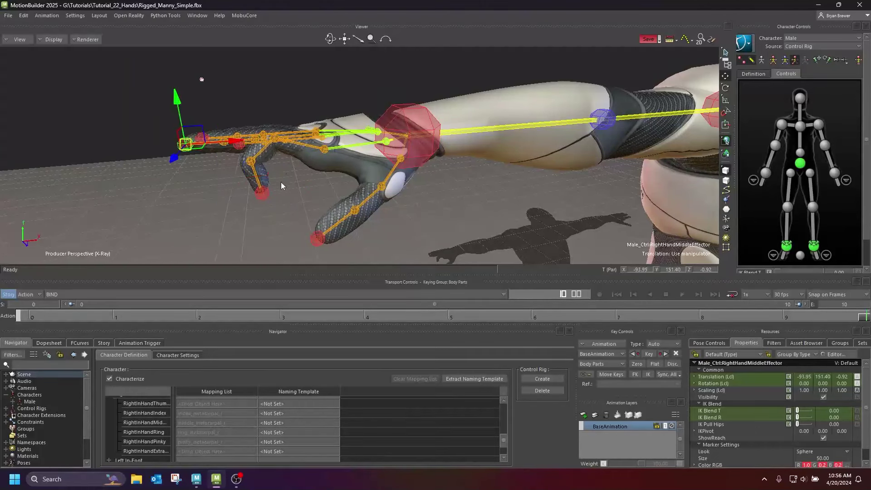
{"action": "key", "text": "ctrl+z"}
{"action": "key", "text": "ctrl+z"}
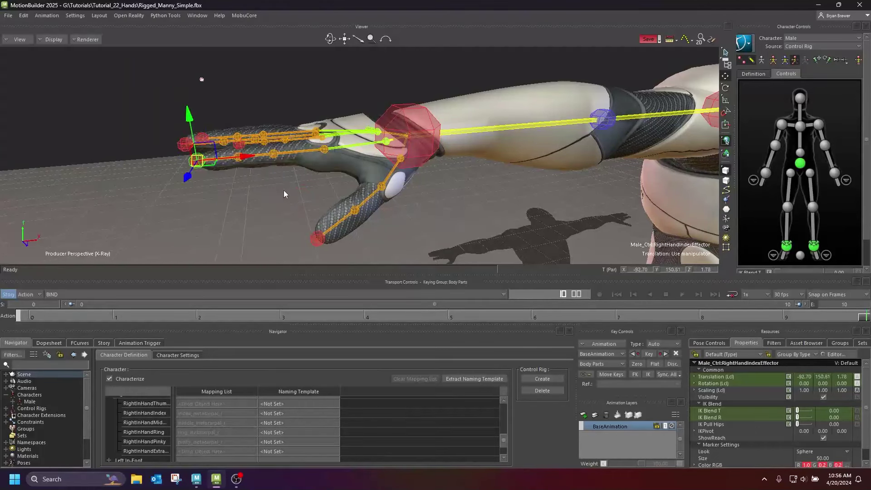
Step: Hide the manipulator and turn off X-Ray to see the solid right hand
{"action": "left_click_drag", "start_coordinate": [279, 192], "coordinate": [295, 217], "text": "alt"}
{"action": "key", "text": "q"}
{"action": "scroll", "coordinate": [319, 200], "scroll_direction": "down", "scroll_amount": 4}
{"action": "key", "text": "ctrl+a"}
{"action": "key", "text": "ctrl+a"}
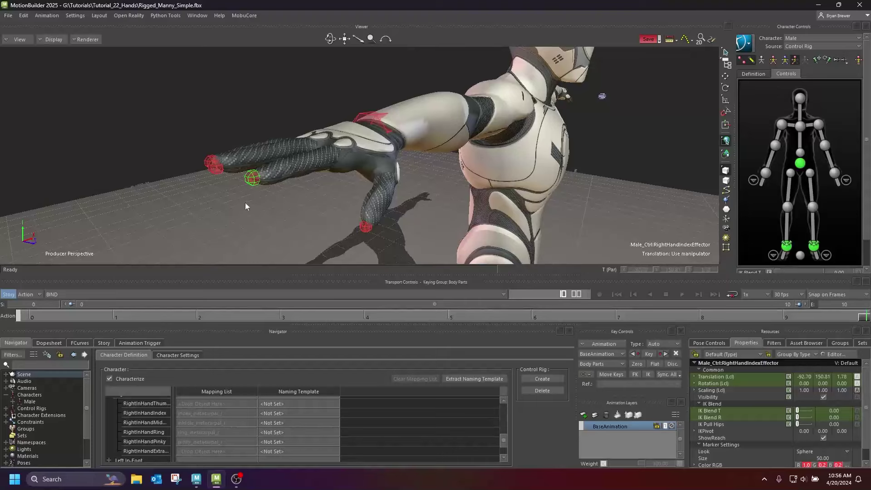
Step: Pull the right pinky, ring and middle fingertip effectors down to curl those fingers
{"action": "left_click_drag", "start_coordinate": [245, 202], "coordinate": [437, 176]}
{"action": "left_click", "coordinate": [401, 179]}
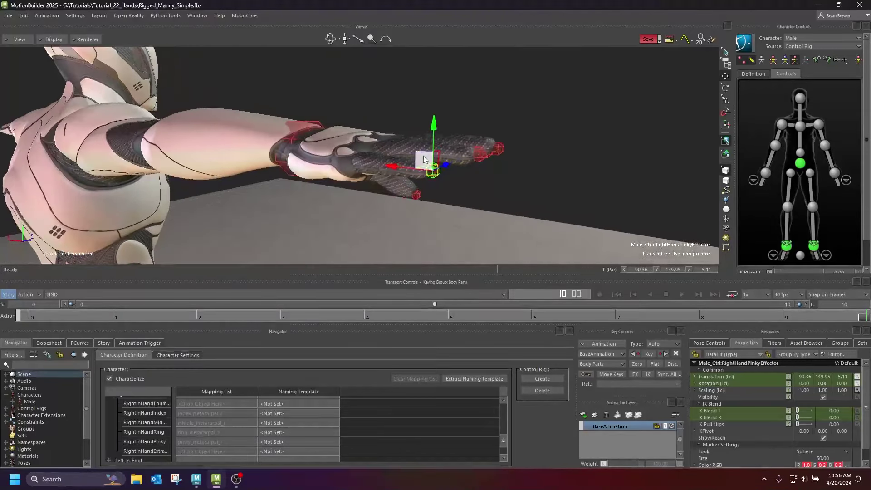
{"action": "left_click_drag", "start_coordinate": [425, 161], "coordinate": [341, 200]}
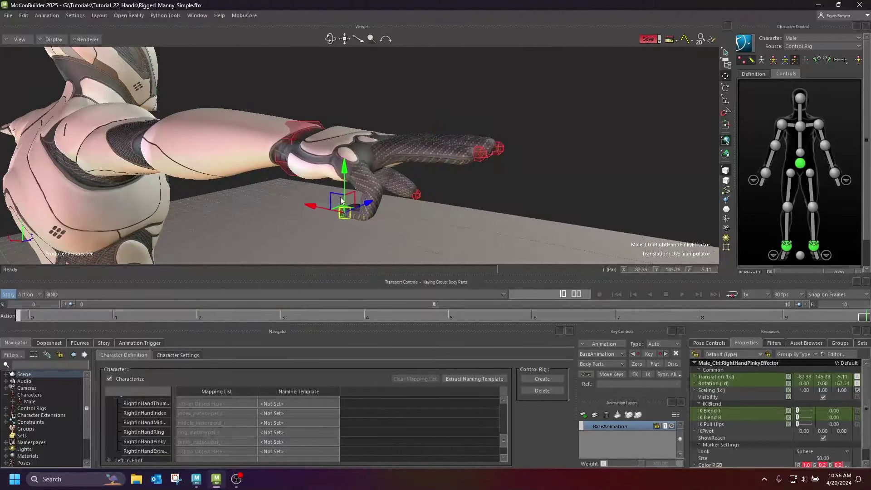
{"action": "left_click", "coordinate": [480, 153]}
{"action": "left_click_drag", "start_coordinate": [474, 149], "coordinate": [364, 200]}
{"action": "scroll", "coordinate": [400, 212], "scroll_direction": "up", "scroll_amount": 4}
{"action": "left_click", "coordinate": [564, 148]}
{"action": "left_click_drag", "start_coordinate": [559, 145], "coordinate": [397, 209]}
Step: Inspect the curled hand, then reset the character to its Stance Pose
{"action": "left_click_drag", "start_coordinate": [504, 210], "coordinate": [394, 216], "text": "ctrl+shift"}
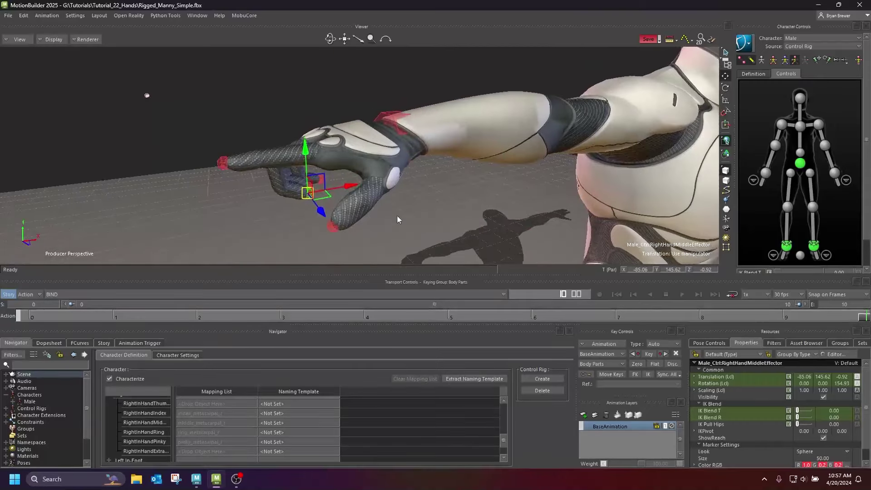
{"action": "left_click_drag", "start_coordinate": [462, 210], "coordinate": [431, 235], "text": "ctrl+shift"}
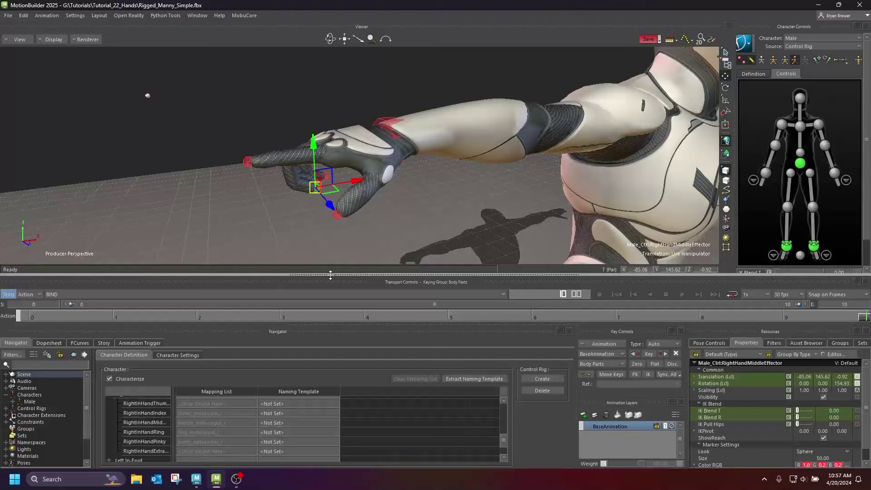
{"action": "left_click", "coordinate": [858, 61]}
{"action": "left_click_drag", "start_coordinate": [492, 205], "coordinate": [353, 204], "text": "ctrl+shift"}
Step: Set the Character Controls Source to None, disconnecting Manny from the control rig
{"action": "key", "text": "t"}
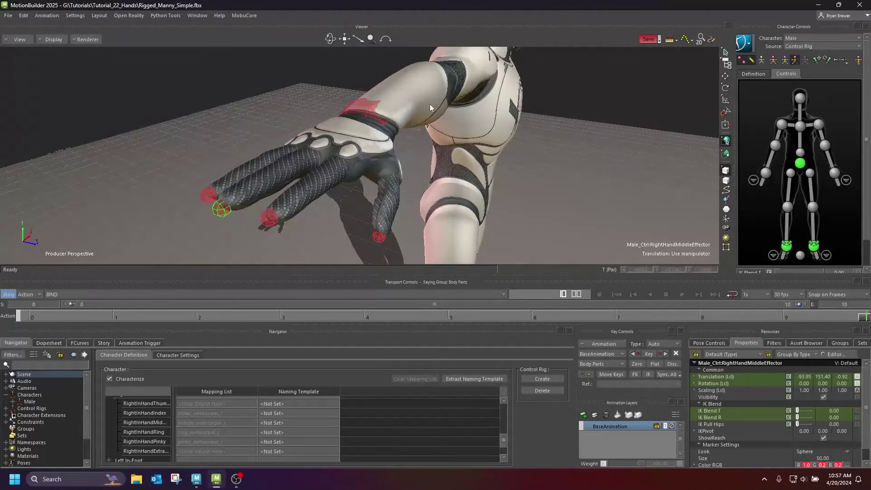
{"action": "left_click", "coordinate": [821, 47]}
{"action": "left_click", "coordinate": [799, 57]}
{"action": "left_click_drag", "start_coordinate": [274, 217], "coordinate": [269, 197], "text": "ctrl+shift"}
{"action": "left_click_drag", "start_coordinate": [499, 218], "coordinate": [431, 173], "text": "ctrl+shift"}
Step: Scrub between frame 0 (arms down) and frame 10 (T-pose) to check the animation
{"action": "left_click_drag", "start_coordinate": [860, 316], "coordinate": [35, 322]}
{"action": "left_click_drag", "start_coordinate": [352, 172], "coordinate": [296, 165], "text": "ctrl"}
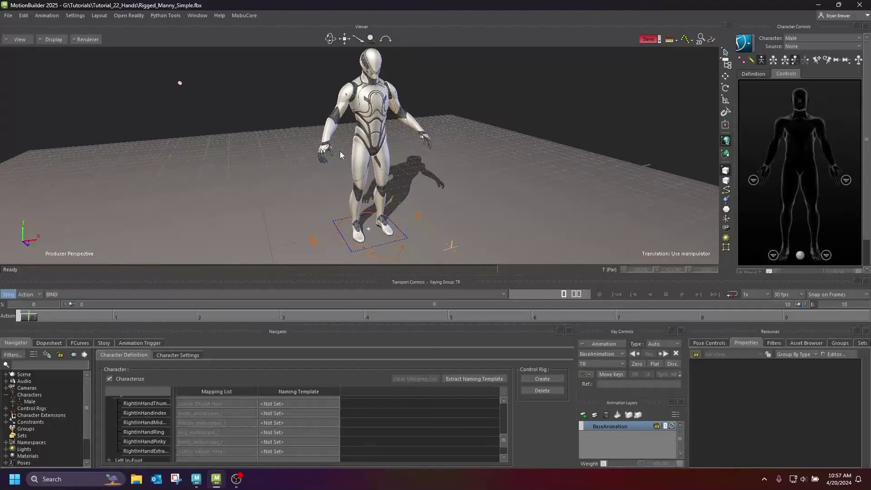
{"action": "left_click_drag", "start_coordinate": [343, 151], "coordinate": [394, 142], "text": "ctrl"}
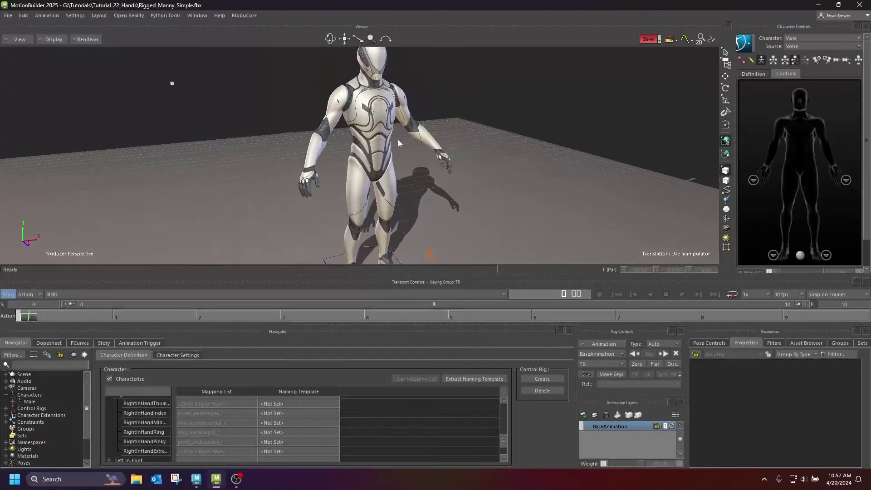
{"action": "left_click_drag", "start_coordinate": [31, 318], "coordinate": [870, 281]}
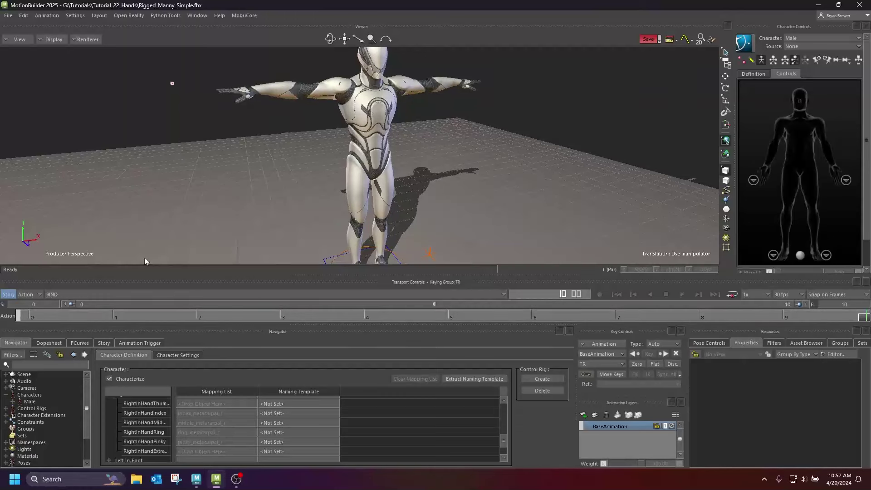
{"action": "left_click_drag", "start_coordinate": [334, 156], "coordinate": [355, 178], "text": "ctrl+shift"}
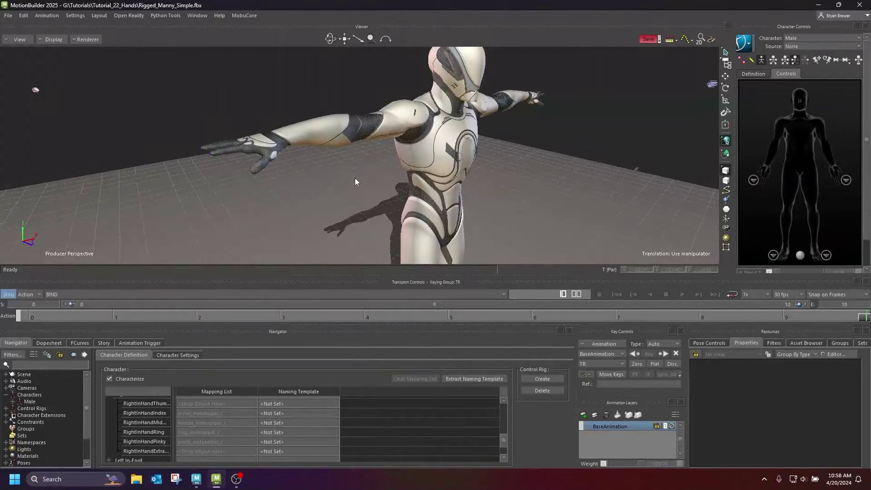
{"action": "left_click_drag", "start_coordinate": [862, 322], "coordinate": [63, 312]}
{"action": "left_click_drag", "start_coordinate": [263, 231], "coordinate": [200, 245], "text": "ctrl+shift"}
Step: At frame 10, box-select all right-hand finger bones in the Schematic, then return to perspective
{"action": "left_click_drag", "start_coordinate": [28, 319], "coordinate": [864, 314]}
{"action": "left_click_drag", "start_coordinate": [342, 170], "coordinate": [287, 186], "text": "ctrl+shift"}
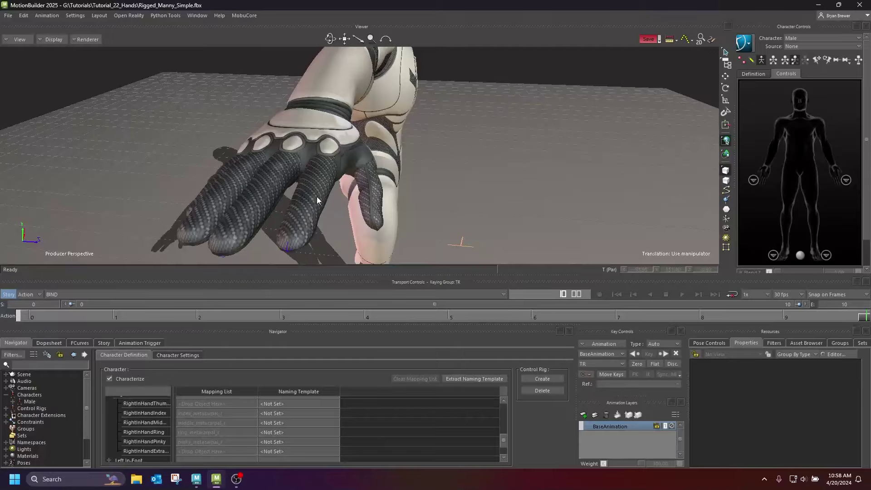
{"action": "key", "text": "ctrl+w"}
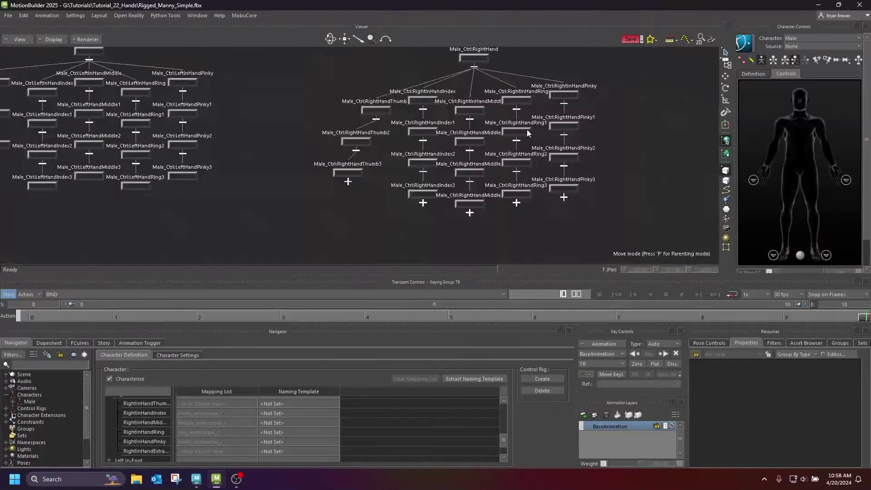
{"action": "scroll", "coordinate": [528, 132], "scroll_direction": "down", "scroll_amount": 6}
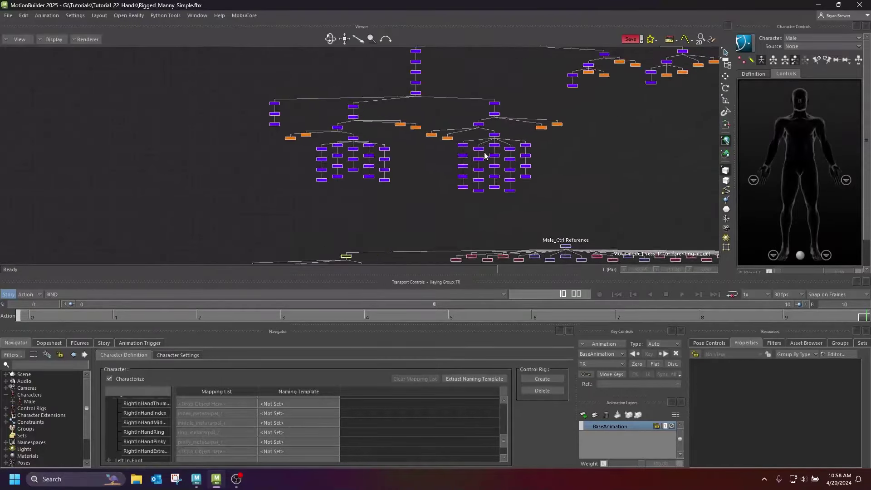
{"action": "scroll", "coordinate": [486, 157], "scroll_direction": "up", "scroll_amount": 5}
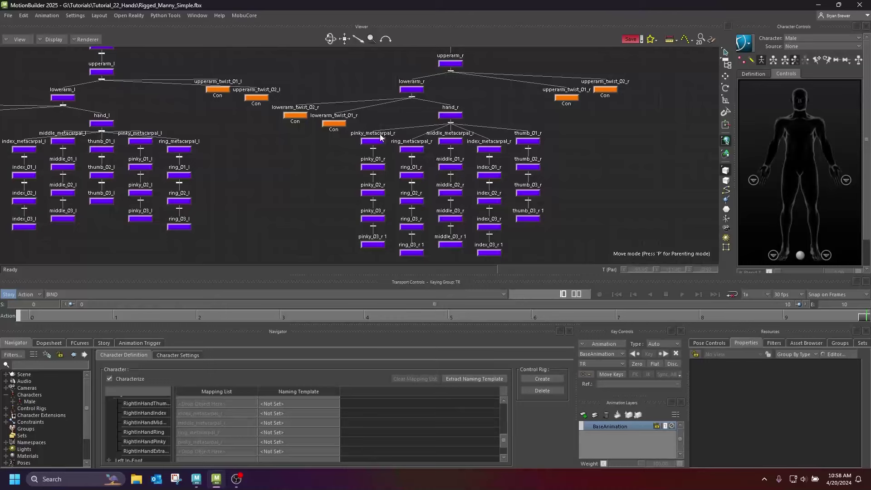
{"action": "left_click_drag", "start_coordinate": [371, 133], "coordinate": [544, 255]}
{"action": "key", "text": "ctrl+e"}
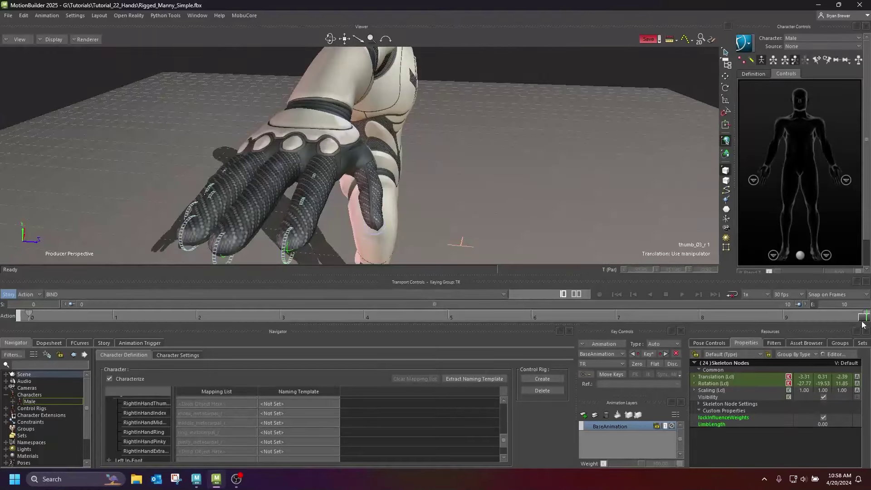
Step: Set a key on the selected right-hand finger bones at frame 9
{"action": "left_click_drag", "start_coordinate": [866, 321], "coordinate": [28, 321]}
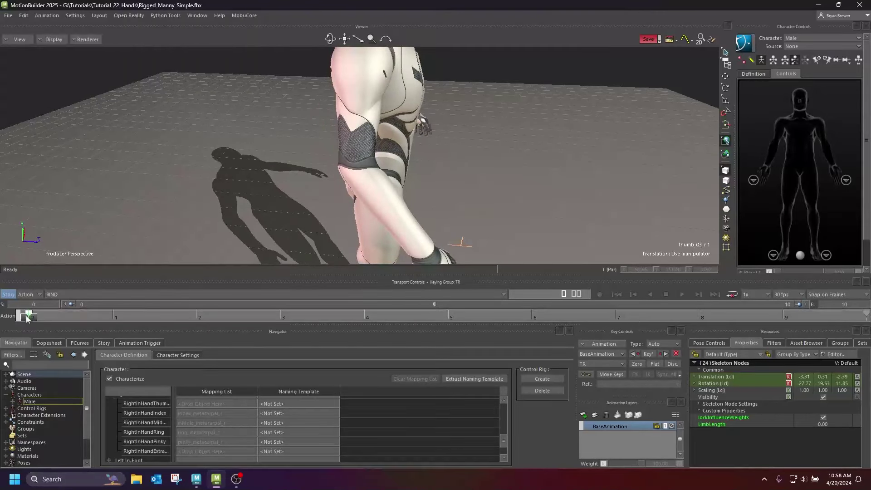
{"action": "left_click_drag", "start_coordinate": [38, 318], "coordinate": [794, 319]}
{"action": "key", "text": "ctrl+v"}
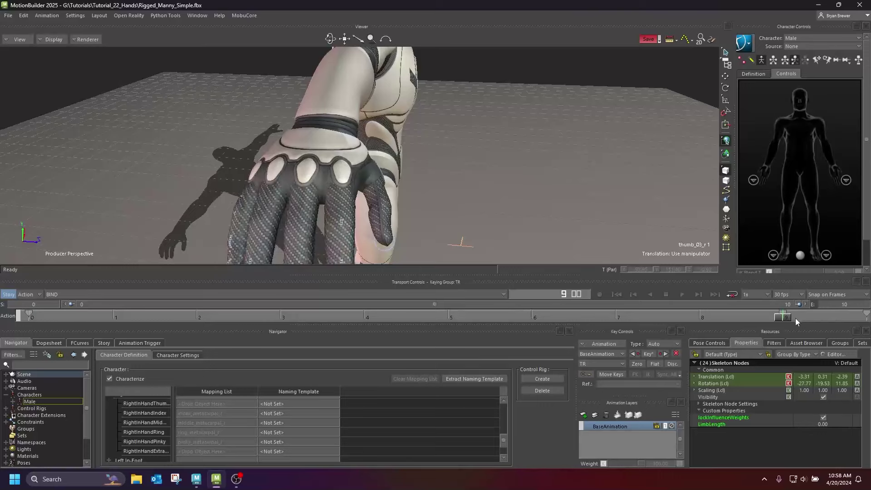
{"action": "middle_click_drag", "start_coordinate": [372, 186], "coordinate": [374, 168], "text": "alt"}
{"action": "left_click_drag", "start_coordinate": [374, 168], "coordinate": [378, 180], "text": "ctrl+shift"}
Step: Compare the finger pose at frames 9 and 10, then select the right-hand first knuckle bones in the Schematic
{"action": "left_click_drag", "start_coordinate": [782, 318], "coordinate": [851, 323]}
{"action": "key", "text": "Left"}
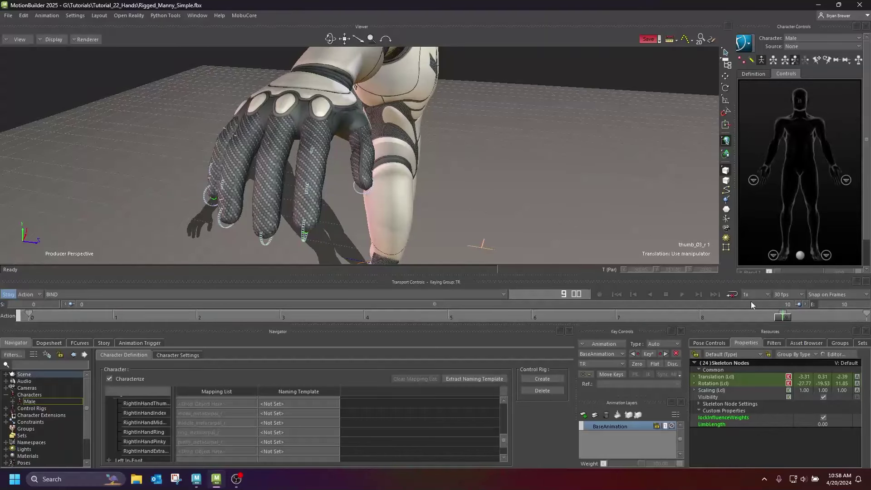
{"action": "left_click_drag", "start_coordinate": [786, 319], "coordinate": [847, 317]}
{"action": "left_click_drag", "start_coordinate": [361, 154], "coordinate": [382, 164], "text": "ctrl+shift"}
{"action": "left_click_drag", "start_coordinate": [788, 311], "coordinate": [863, 317]}
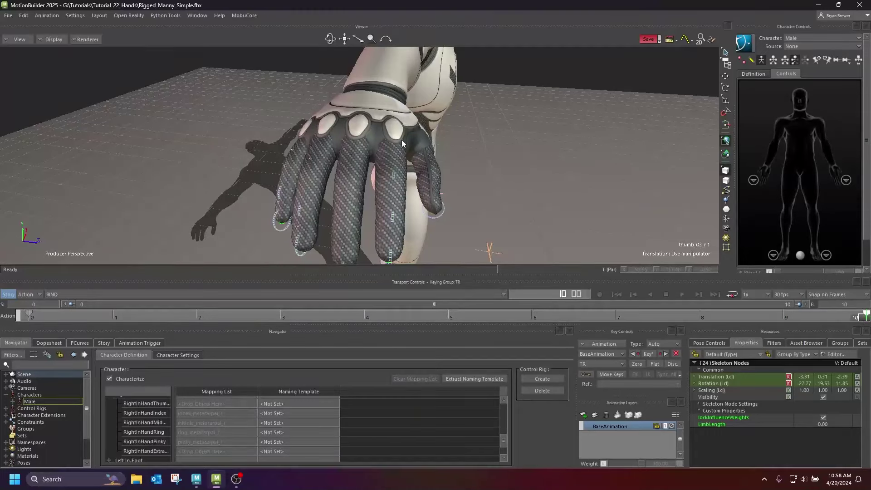
{"action": "left_click_drag", "start_coordinate": [404, 144], "coordinate": [449, 153], "text": "ctrl+shift"}
{"action": "key", "text": "ctrl+w"}
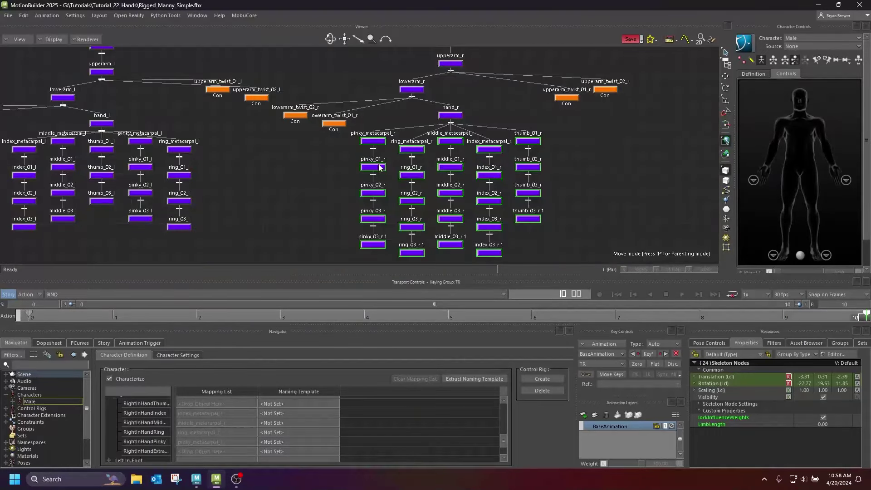
{"action": "left_click_drag", "start_coordinate": [349, 160], "coordinate": [502, 183]}
Step: Return to perspective with the rotate tool and set the rotation reference to Global
{"action": "scroll", "coordinate": [442, 177], "scroll_direction": "up", "scroll_amount": 3}
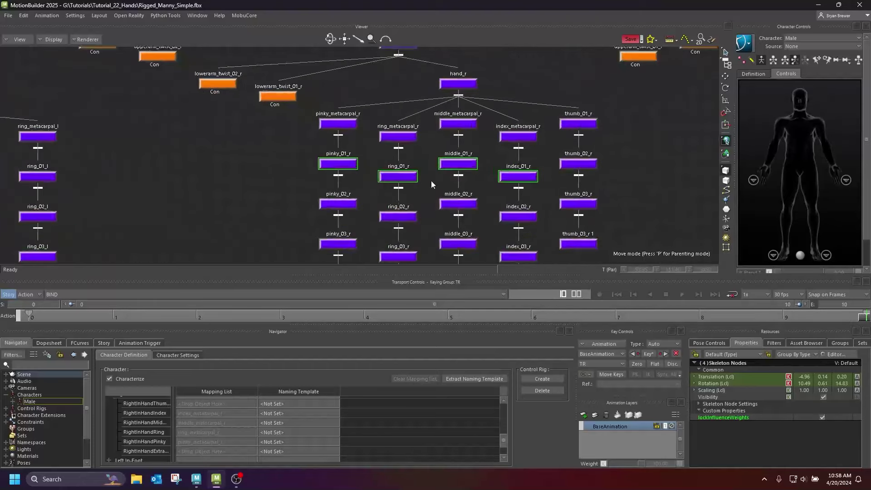
{"action": "key", "text": "ctrl+e"}
{"action": "key", "text": "e"}
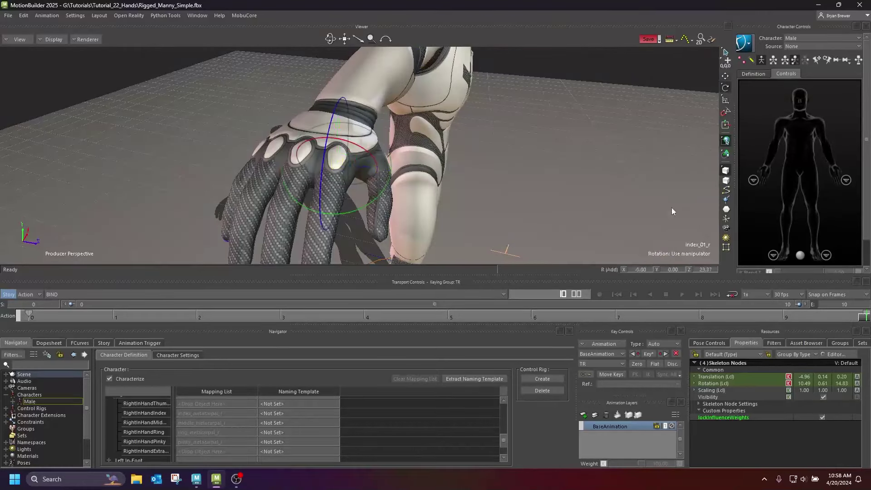
{"action": "left_click", "coordinate": [723, 66]}
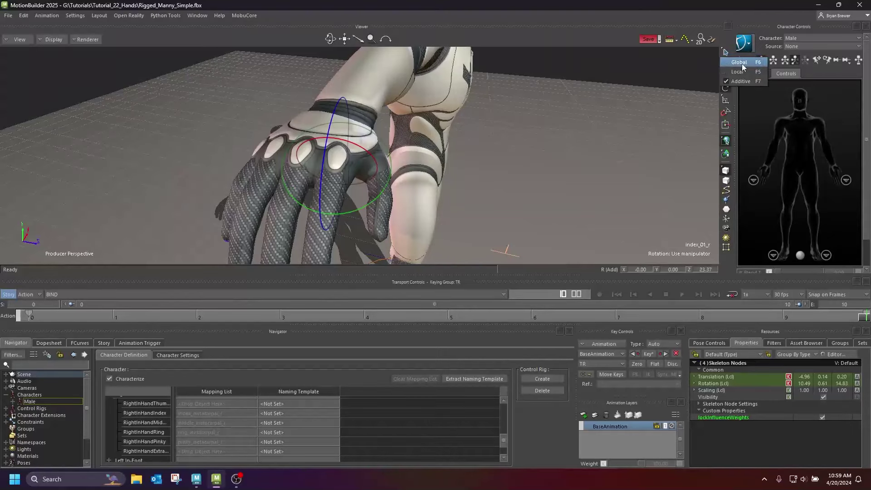
{"action": "left_click", "coordinate": [742, 64]}
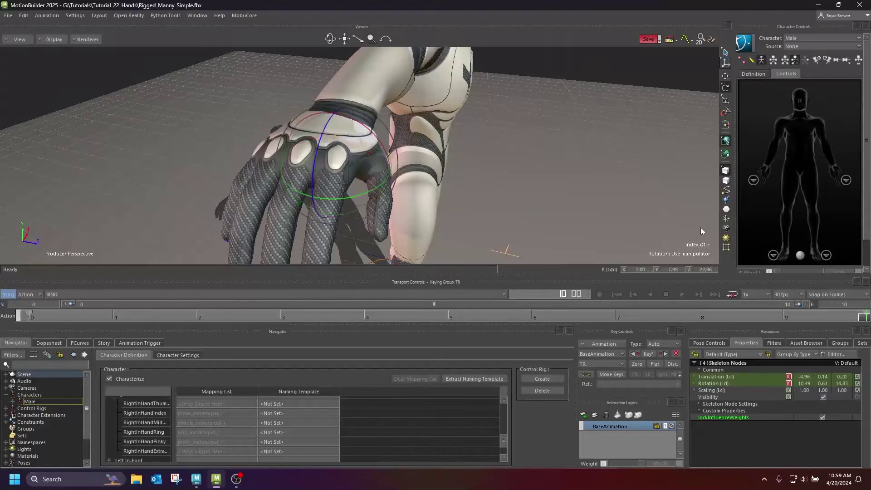
Step: Enter 0 for the global X, Y and Z rotation of index_01_r and orbit to check
{"action": "left_click", "coordinate": [640, 269]}
{"action": "type", "text": "0"}
{"action": "key", "text": "Tab"}
{"action": "type", "text": "0"}
{"action": "key", "text": "Tab"}
{"action": "type", "text": "0"}
{"action": "key", "text": "Return"}
{"action": "scroll", "coordinate": [486, 185], "scroll_direction": "down", "scroll_amount": 3}
{"action": "mouse_move", "coordinate": [474, 185]}
{"action": "left_mouse_down", "text": "alt"}
{"action": "mouse_move", "coordinate": [494, 177]}
{"action": "mouse_move", "coordinate": [488, 184]}
{"action": "left_mouse_up", "text": "alt"}
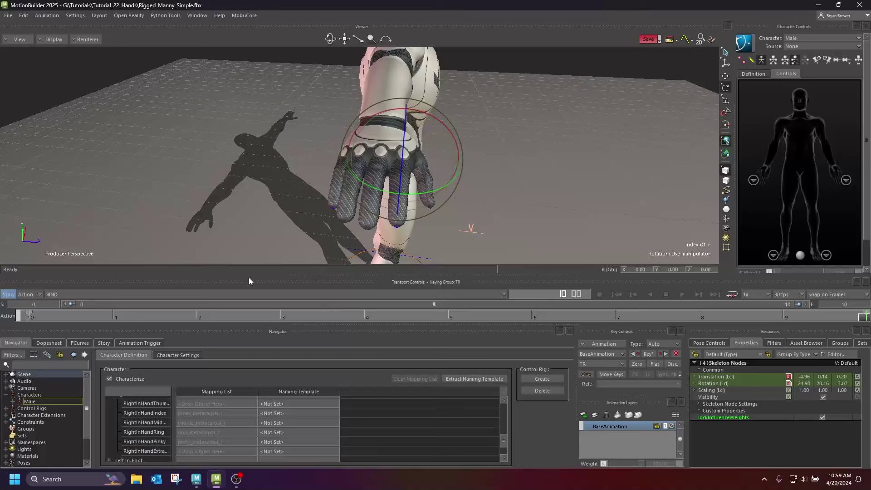
{"action": "left_click_drag", "start_coordinate": [464, 195], "coordinate": [438, 169]}
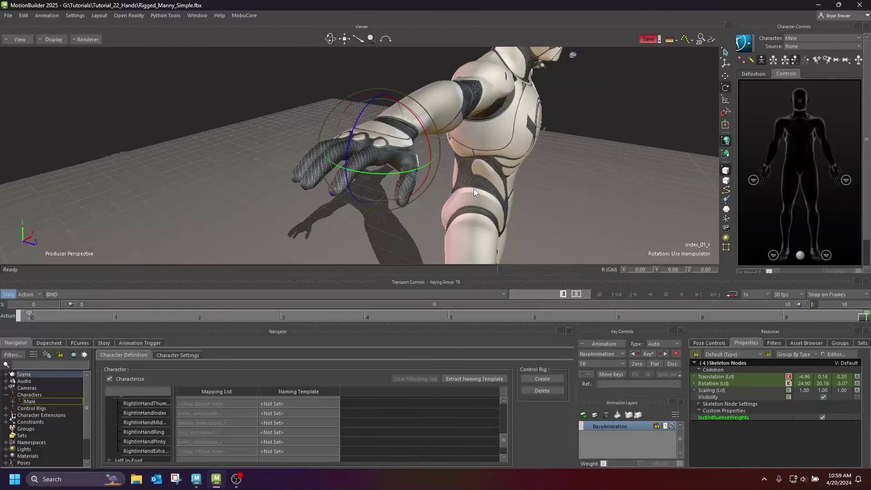
Step: Marquee-select the right hand's finger joints in the Schematic and return to perspective
{"action": "key", "text": "ctrl+w"}
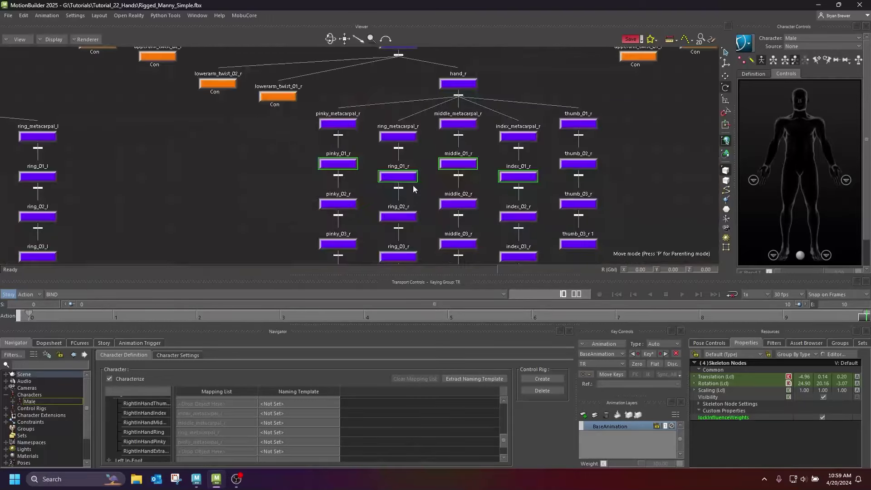
{"action": "scroll", "coordinate": [413, 184], "scroll_direction": "down", "scroll_amount": 5}
{"action": "left_click_drag", "start_coordinate": [350, 128], "coordinate": [471, 212]}
{"action": "key", "text": "ctrl+w"}
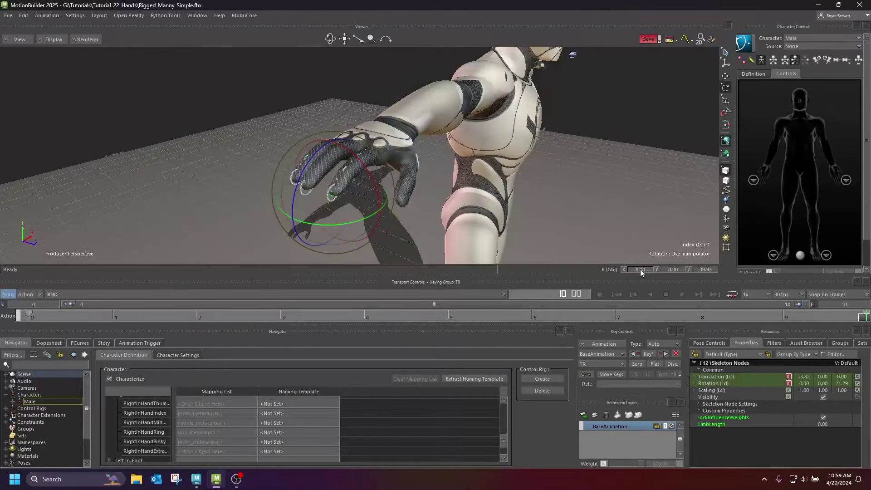
Step: Set the selected finger joints' global rotation to 0, inspect the straightened fingers, then deselect
{"action": "double_click", "coordinate": [643, 269]}
{"action": "type", "text": "0"}
{"action": "key", "text": "Tab"}
{"action": "type", "text": "0"}
{"action": "key", "text": "Tab"}
{"action": "type", "text": "0"}
{"action": "key", "text": "Return"}
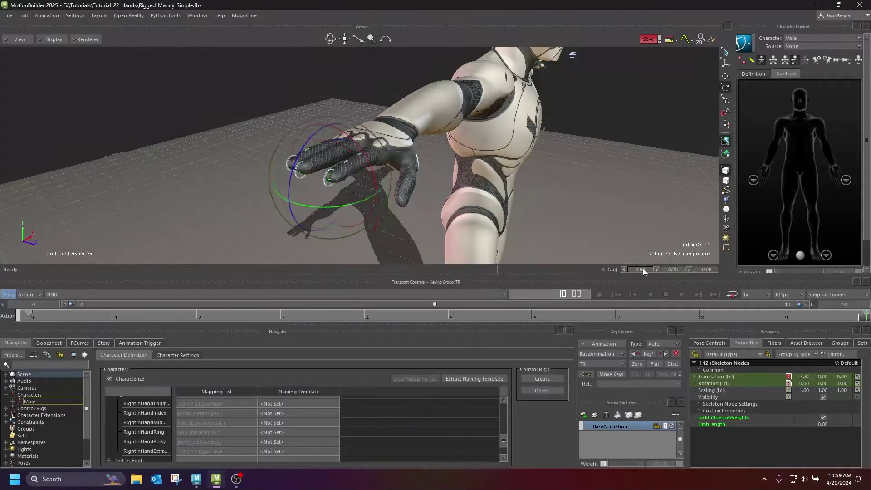
{"action": "left_click_drag", "start_coordinate": [403, 194], "coordinate": [398, 158], "text": "ctrl"}
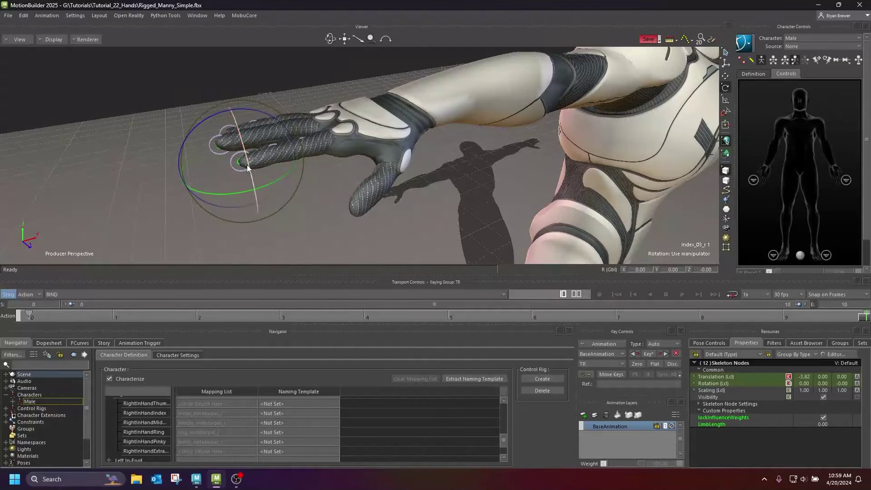
{"action": "mouse_move", "coordinate": [267, 164]}
{"action": "left_mouse_down", "text": "ctrl+shift"}
{"action": "mouse_move", "coordinate": [261, 167]}
{"action": "mouse_move", "coordinate": [269, 166]}
{"action": "left_mouse_up", "text": "ctrl+shift"}
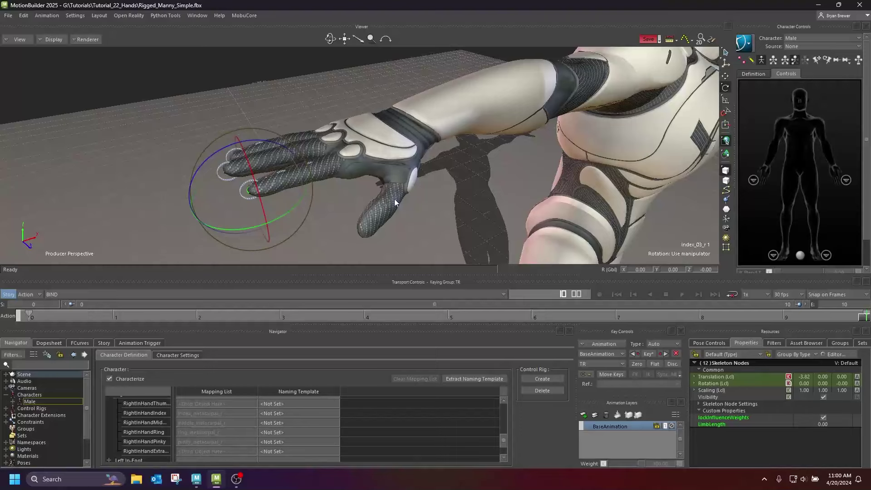
{"action": "left_click_drag", "start_coordinate": [384, 158], "coordinate": [425, 164], "text": "ctrl+shift"}
{"action": "left_click_drag", "start_coordinate": [499, 186], "coordinate": [409, 163], "text": "ctrl+shift"}
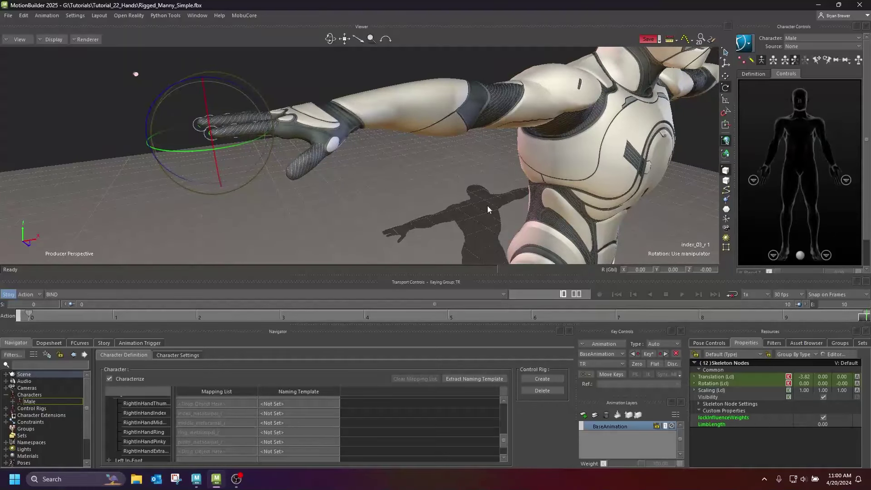
{"action": "left_click", "coordinate": [389, 200]}
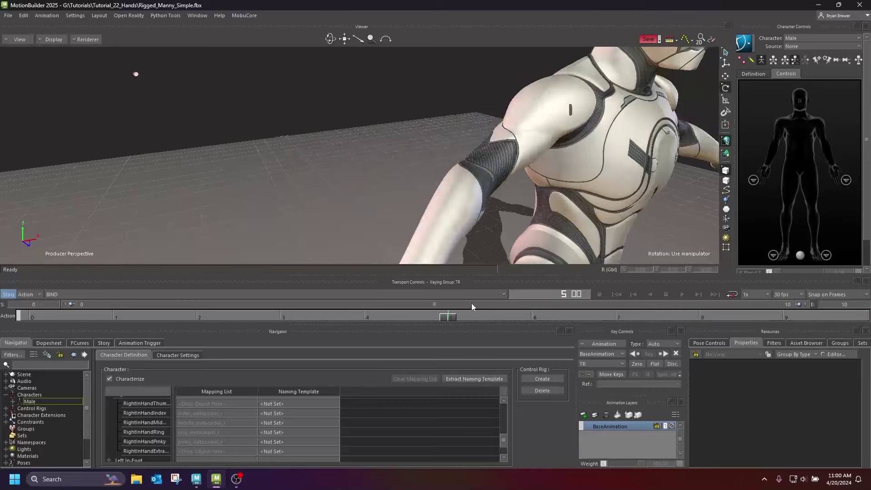
Step: Set the Character Controls Source to Control Rig
{"action": "left_click_drag", "start_coordinate": [659, 211], "coordinate": [539, 193], "text": "ctrl"}
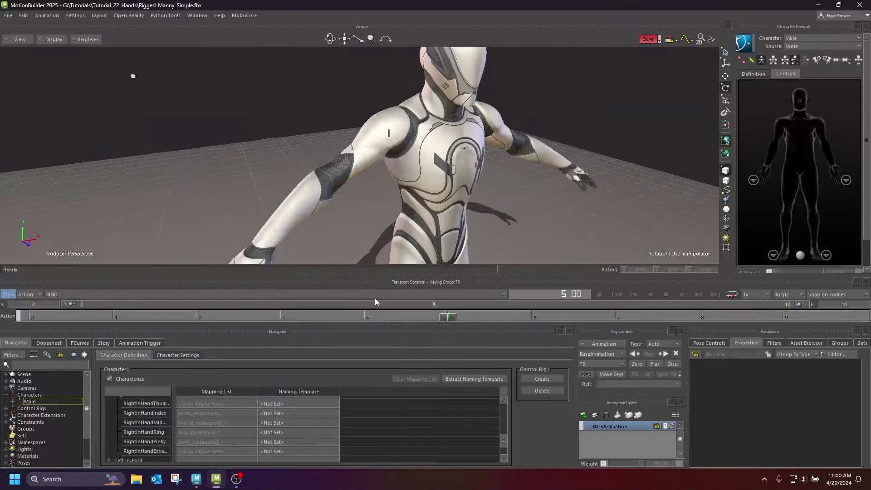
{"action": "left_click", "coordinate": [833, 47]}
{"action": "left_click", "coordinate": [798, 68]}
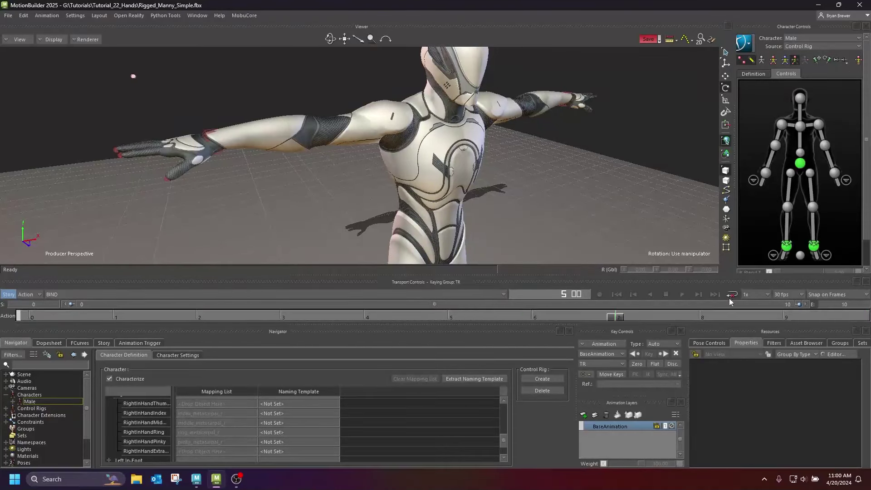
Step: Select the right-hand index effector with the translate manipulator
{"action": "left_click_drag", "start_coordinate": [378, 151], "coordinate": [256, 165], "text": "ctrl"}
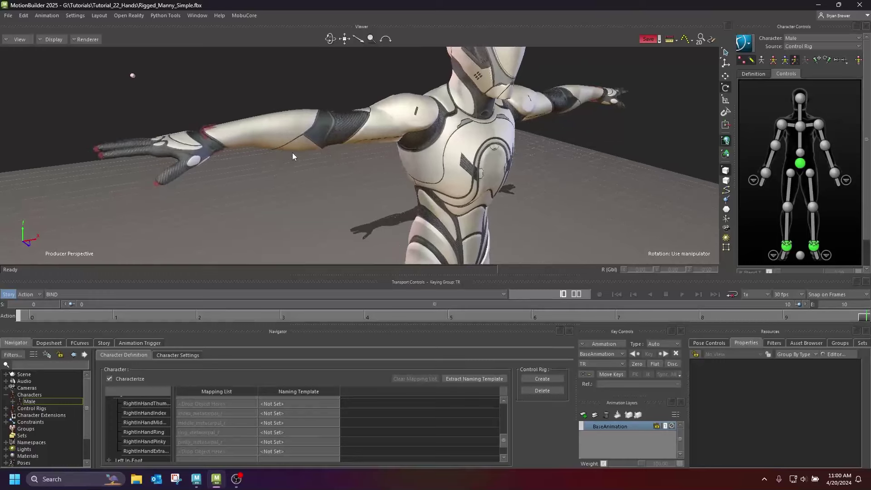
{"action": "left_click_drag", "start_coordinate": [152, 136], "coordinate": [237, 174], "text": "shift"}
{"action": "left_click", "coordinate": [216, 184]}
{"action": "key", "text": "t"}
{"action": "left_click_drag", "start_coordinate": [292, 162], "coordinate": [245, 137], "text": "ctrl"}
Step: Rotate the right and left shoulder effectors to swing both arms forward and down
{"action": "left_click", "coordinate": [781, 126]}
{"action": "key", "text": "r"}
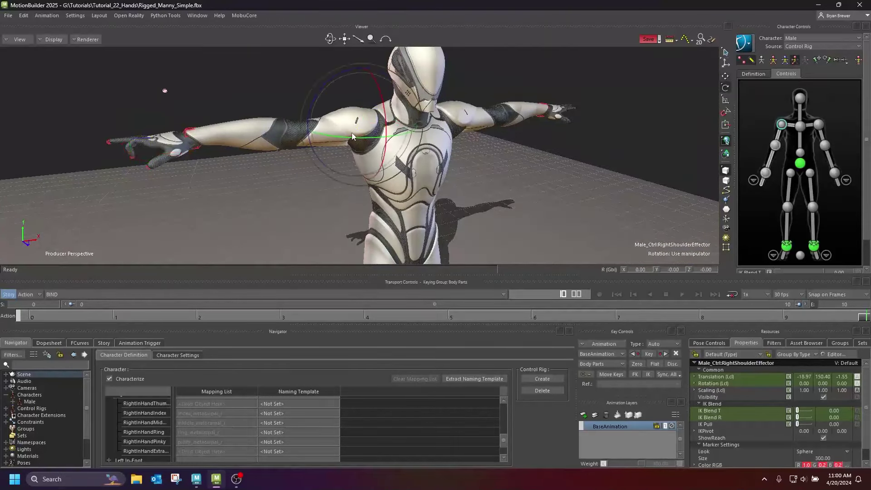
{"action": "left_click_drag", "start_coordinate": [353, 132], "coordinate": [454, 136]}
{"action": "left_click_drag", "start_coordinate": [454, 136], "coordinate": [331, 138], "text": "ctrl+shift"}
{"action": "left_click", "coordinate": [818, 124]}
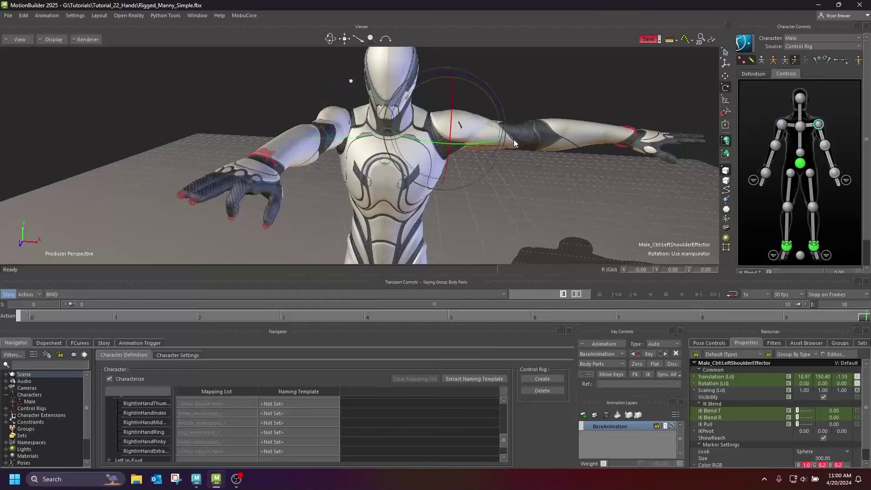
{"action": "left_click_drag", "start_coordinate": [458, 137], "coordinate": [450, 113]}
Step: Select the LeftHandIndexEffector in x-ray and translate it to move the left index fingertip
{"action": "key", "text": "ctrl+a"}
{"action": "left_click", "coordinate": [548, 148]}
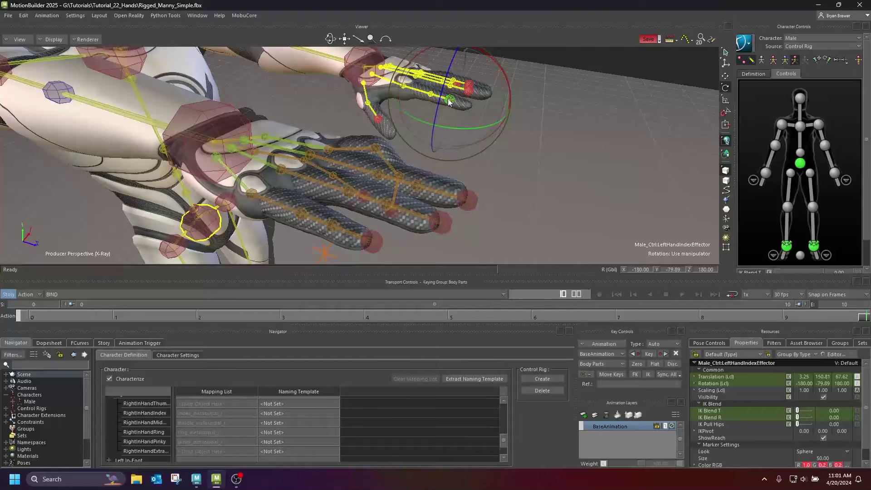
{"action": "mouse_move", "coordinate": [451, 117]}
{"action": "left_mouse_down", "text": "ctrl+shift"}
{"action": "mouse_move", "coordinate": [477, 115]}
{"action": "mouse_move", "coordinate": [446, 114]}
{"action": "left_mouse_up", "text": "ctrl+shift"}
{"action": "left_click_drag", "start_coordinate": [475, 140], "coordinate": [420, 127], "text": "ctrl+shift"}
{"action": "key", "text": "t"}
{"action": "left_click_drag", "start_coordinate": [453, 151], "coordinate": [448, 128], "text": "ctrl+shift"}
Step: Rotate the left index effector to curl the finger downward
{"action": "scroll", "coordinate": [514, 153], "scroll_direction": "up", "scroll_amount": 5}
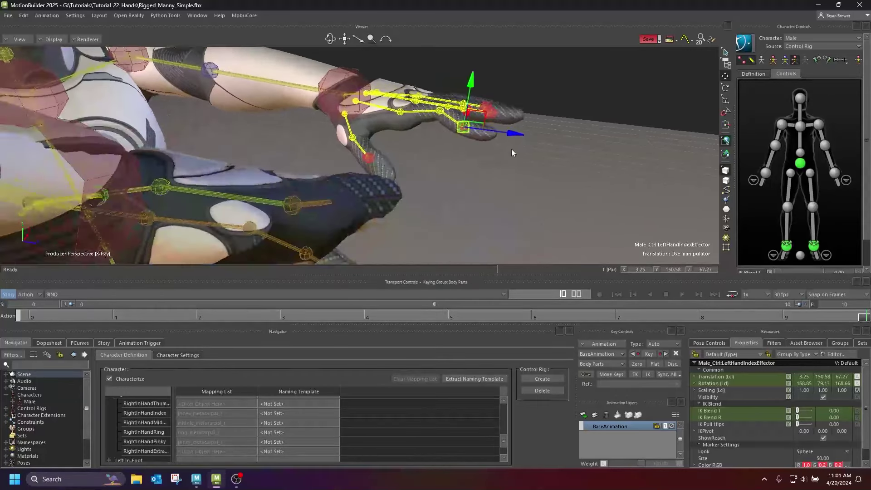
{"action": "key", "text": "f"}
{"action": "left_click_drag", "start_coordinate": [486, 167], "coordinate": [381, 136], "text": "ctrl+shift"}
{"action": "key", "text": "ctrl+x"}
{"action": "key", "text": "r"}
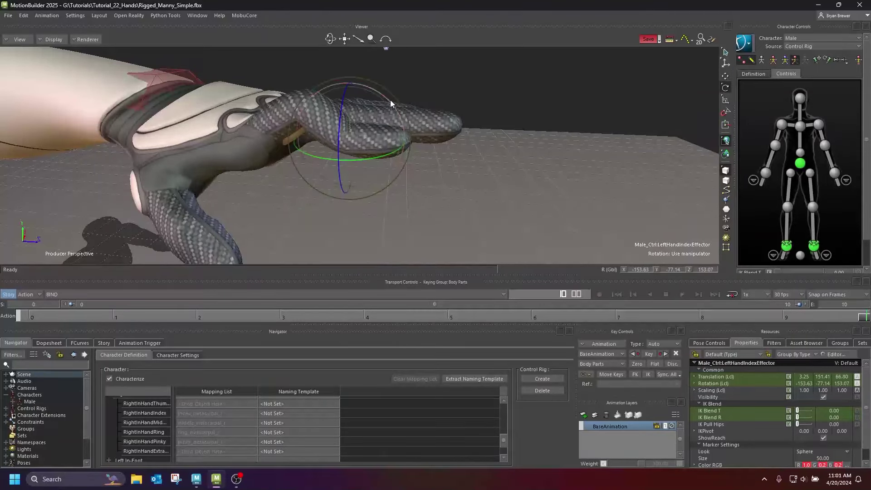
{"action": "left_click_drag", "start_coordinate": [391, 100], "coordinate": [394, 139]}
{"action": "key", "text": "ctrl+a"}
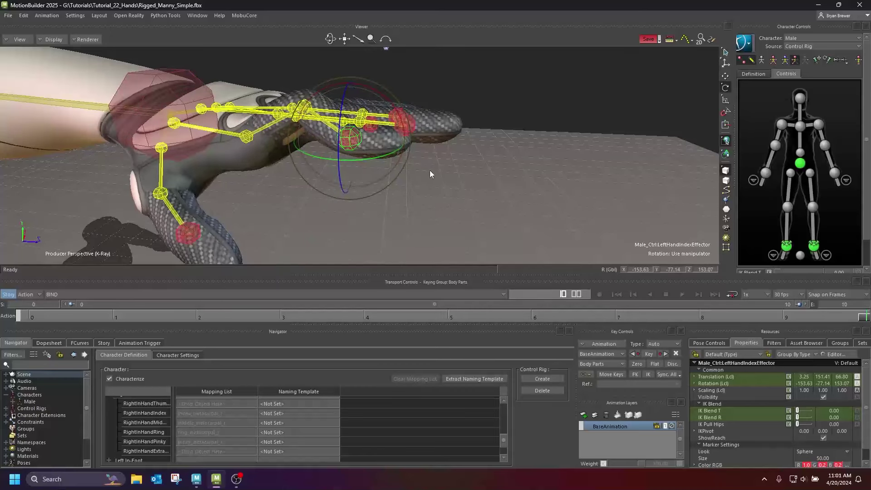
Step: Select LeftHandIndex3 in the Schematic and rotate the fingertip joint downward
{"action": "key", "text": "ctrl+w"}
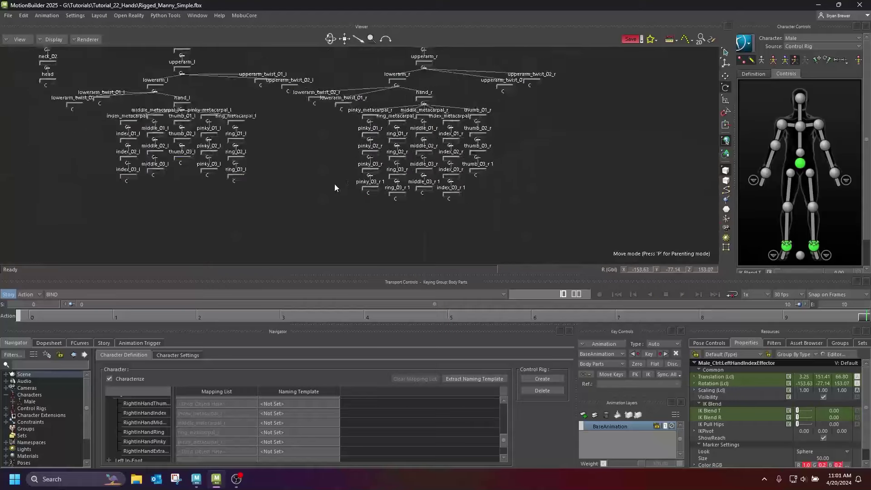
{"action": "scroll", "coordinate": [363, 185], "scroll_direction": "down", "scroll_amount": 5}
{"action": "left_click_drag", "start_coordinate": [413, 176], "coordinate": [490, 50], "text": "shift"}
{"action": "scroll", "coordinate": [347, 174], "scroll_direction": "up", "scroll_amount": 8}
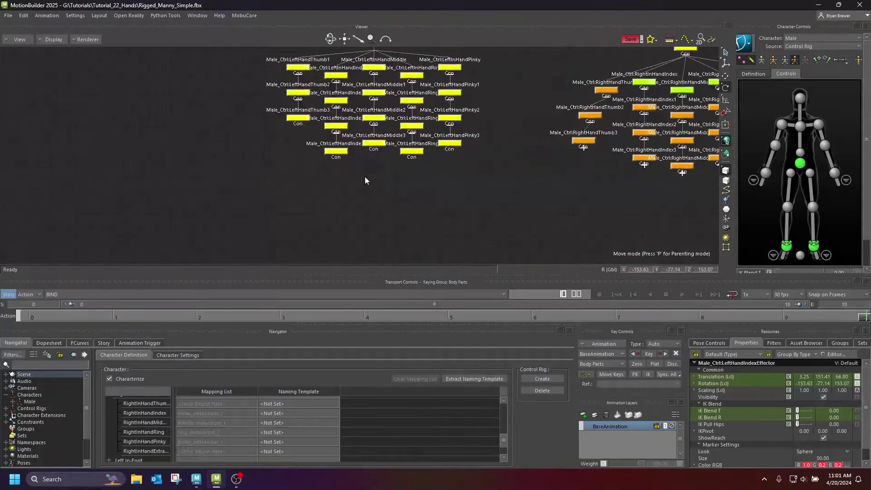
{"action": "left_click_drag", "start_coordinate": [363, 187], "coordinate": [320, 166], "text": "shift"}
{"action": "key", "text": "ctrl+e"}
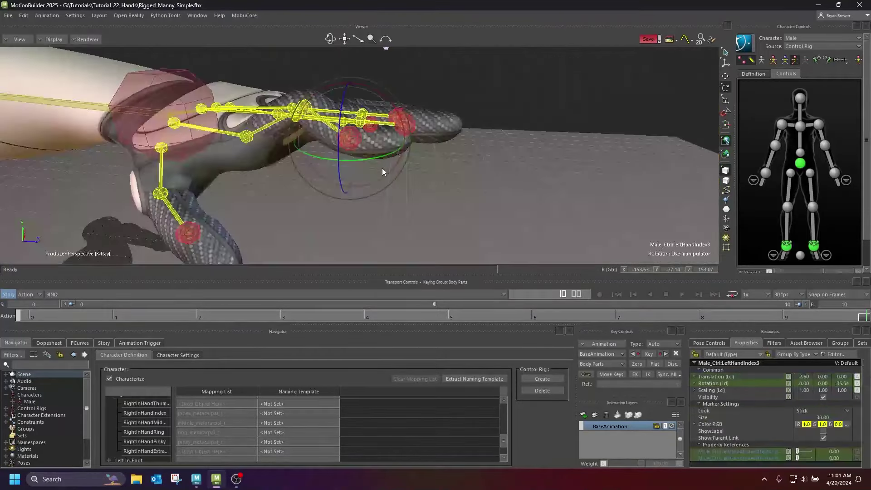
{"action": "left_click_drag", "start_coordinate": [404, 116], "coordinate": [375, 176]}
Step: Move the left index fingertip back up and refine its bend to local Z rotation 32.02
{"action": "key", "text": "ctrl+x"}
{"action": "key", "text": "t"}
{"action": "left_click_drag", "start_coordinate": [380, 137], "coordinate": [391, 108]}
{"action": "key", "text": "r"}
{"action": "left_click_drag", "start_coordinate": [463, 145], "coordinate": [353, 143], "text": "ctrl"}
Step: Select the RightHandIndex3 control node in the Schematic and bring up the right hand
{"action": "key", "text": "ctrl+x"}
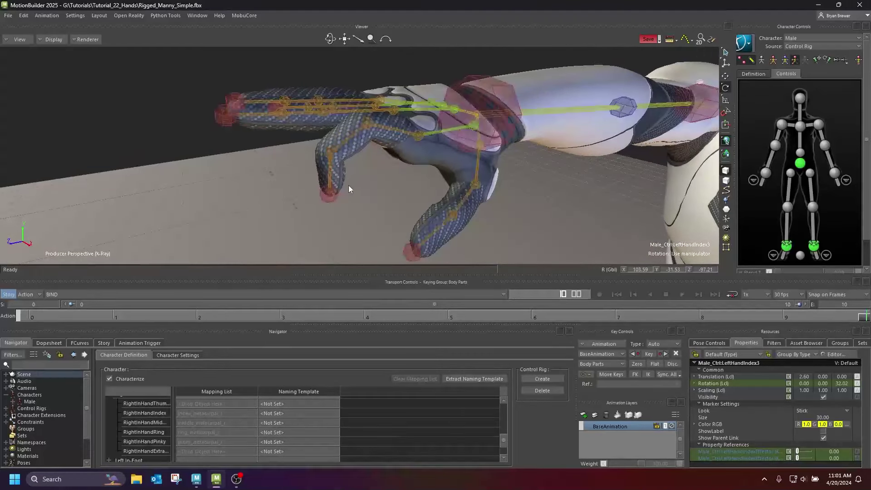
{"action": "key", "text": "ctrl+w"}
{"action": "left_click_drag", "start_coordinate": [581, 181], "coordinate": [381, 185], "text": "shift"}
{"action": "left_click_drag", "start_coordinate": [458, 176], "coordinate": [436, 192]}
{"action": "key", "text": "ctrl+w"}
{"action": "key", "text": "t"}
{"action": "key", "text": "r"}
{"action": "key", "text": "ctrl+w"}
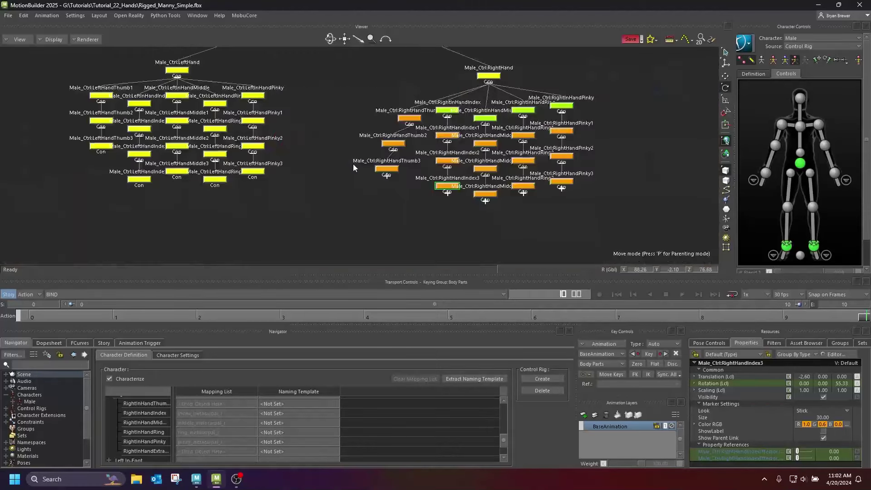
{"action": "key", "text": "ctrl+e"}
{"action": "key", "text": "t"}
{"action": "key", "text": "ctrl+a"}
{"action": "key", "text": "ctrl+a"}
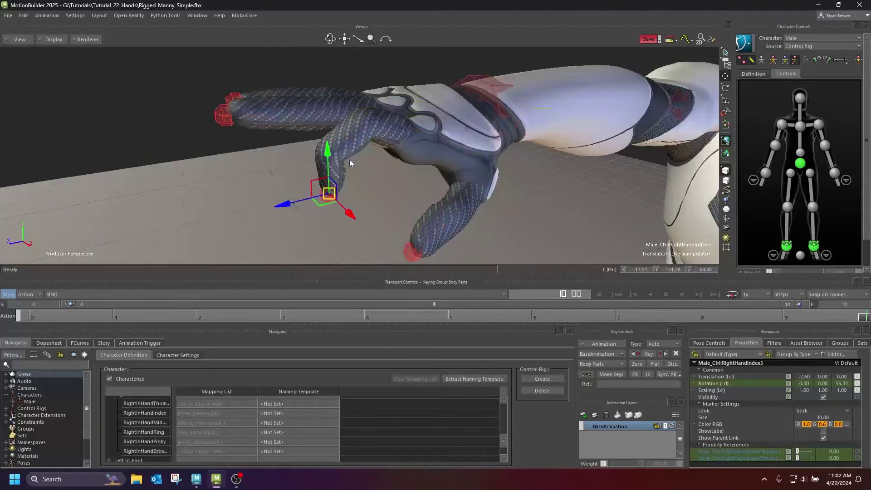
{"action": "left_click_drag", "start_coordinate": [348, 160], "coordinate": [279, 167], "text": "ctrl+shift"}
Step: Rotate and pull down the right index fingertip to curl it, reaching local Z rotation 18.58
{"action": "key", "text": "e"}
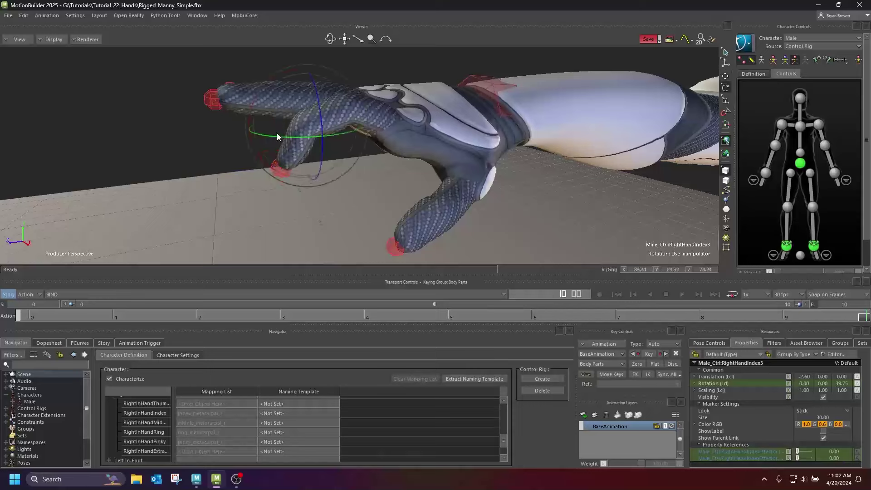
{"action": "left_click_drag", "start_coordinate": [255, 96], "coordinate": [293, 70]}
{"action": "key", "text": "t"}
{"action": "left_click_drag", "start_coordinate": [254, 96], "coordinate": [276, 177]}
{"action": "scroll", "coordinate": [347, 172], "scroll_direction": "down", "scroll_amount": 3}
{"action": "scroll", "coordinate": [347, 172], "scroll_direction": "down", "scroll_amount": 4}
{"action": "left_click_drag", "start_coordinate": [347, 171], "coordinate": [409, 177], "text": "ctrl+shift"}
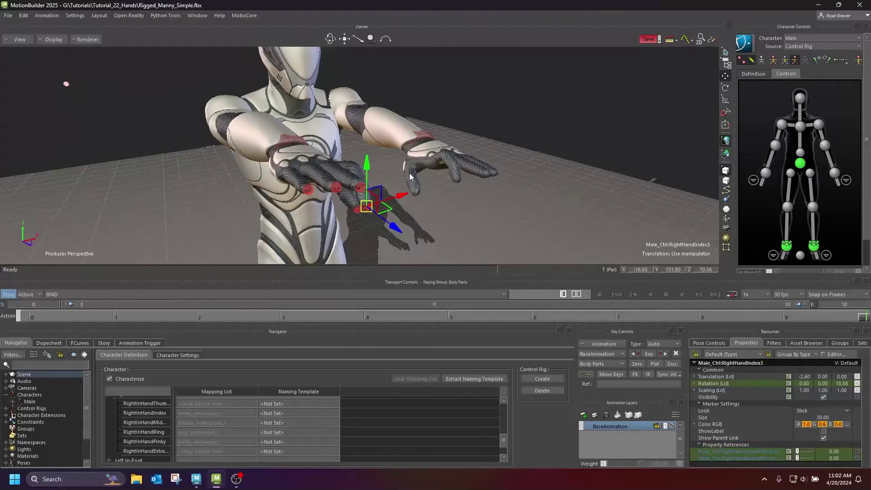
{"action": "scroll", "coordinate": [464, 195], "scroll_direction": "up", "scroll_amount": 2}
{"action": "left_click_drag", "start_coordinate": [450, 194], "coordinate": [399, 183], "text": "shift"}
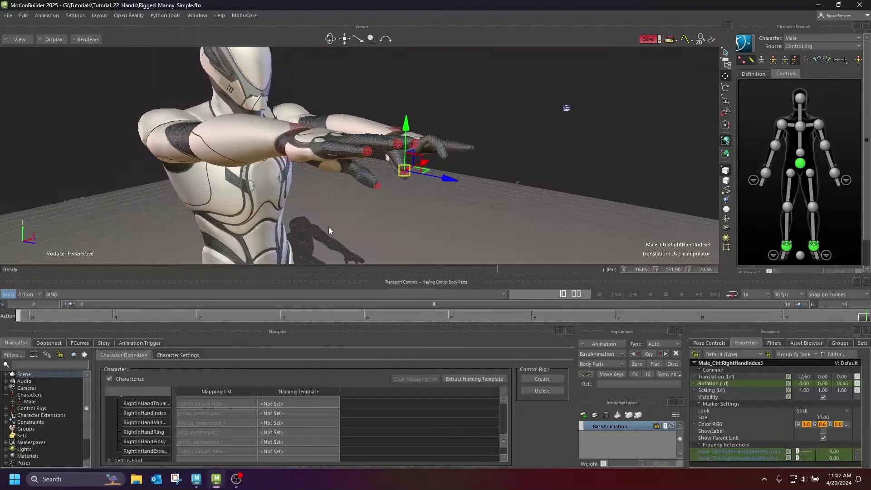
{"action": "left_click_drag", "start_coordinate": [352, 223], "coordinate": [335, 181], "text": "ctrl+shift"}
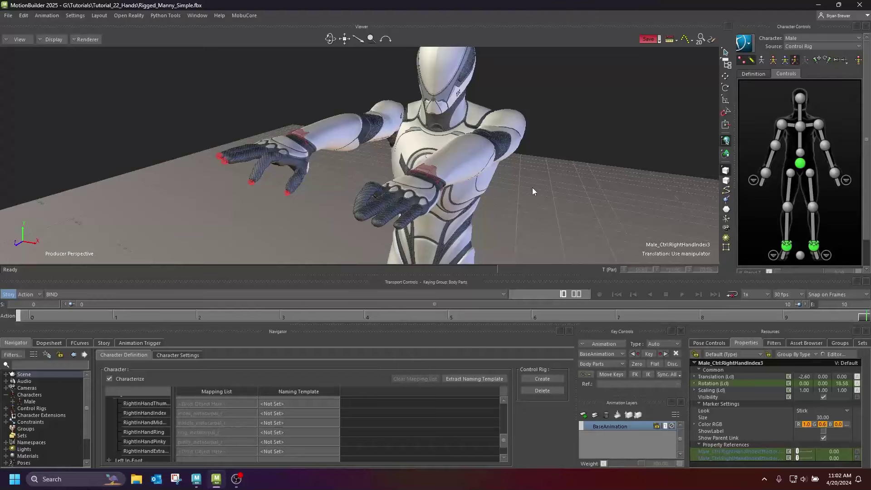
{"action": "left_click_drag", "start_coordinate": [531, 188], "coordinate": [334, 186], "text": "ctrl+shift"}
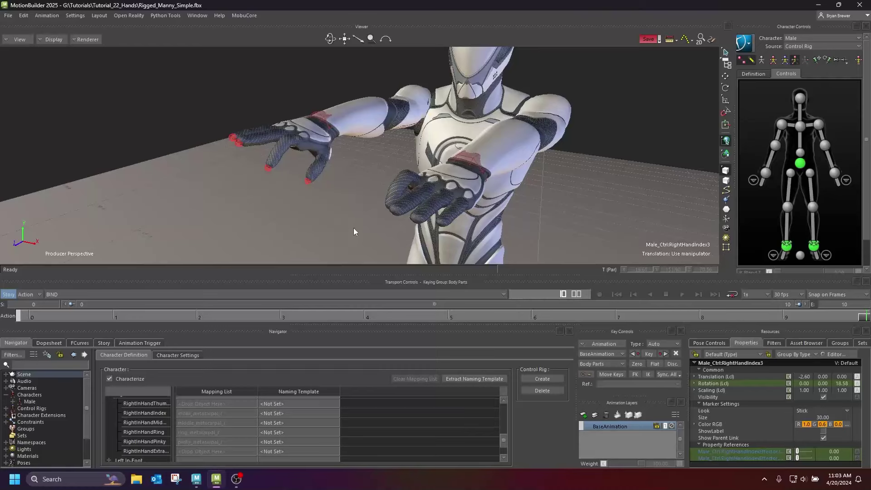
{"action": "left_click_drag", "start_coordinate": [354, 226], "coordinate": [330, 206], "text": "ctrl+shift"}
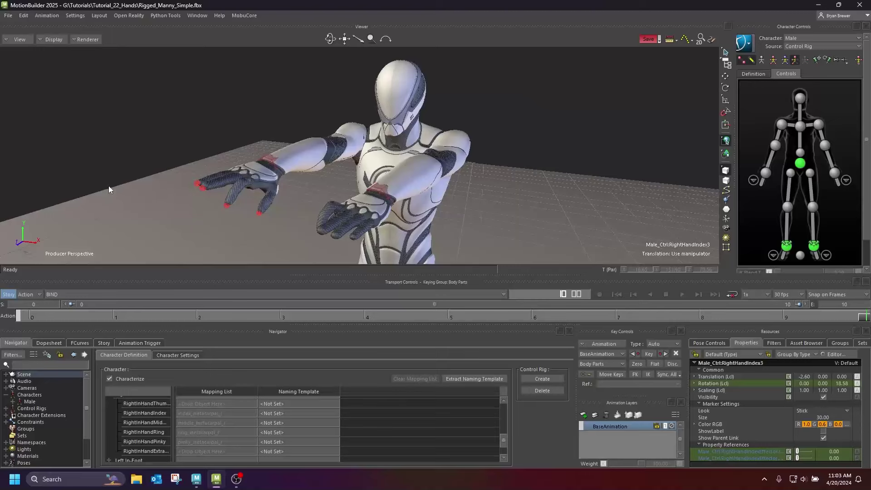